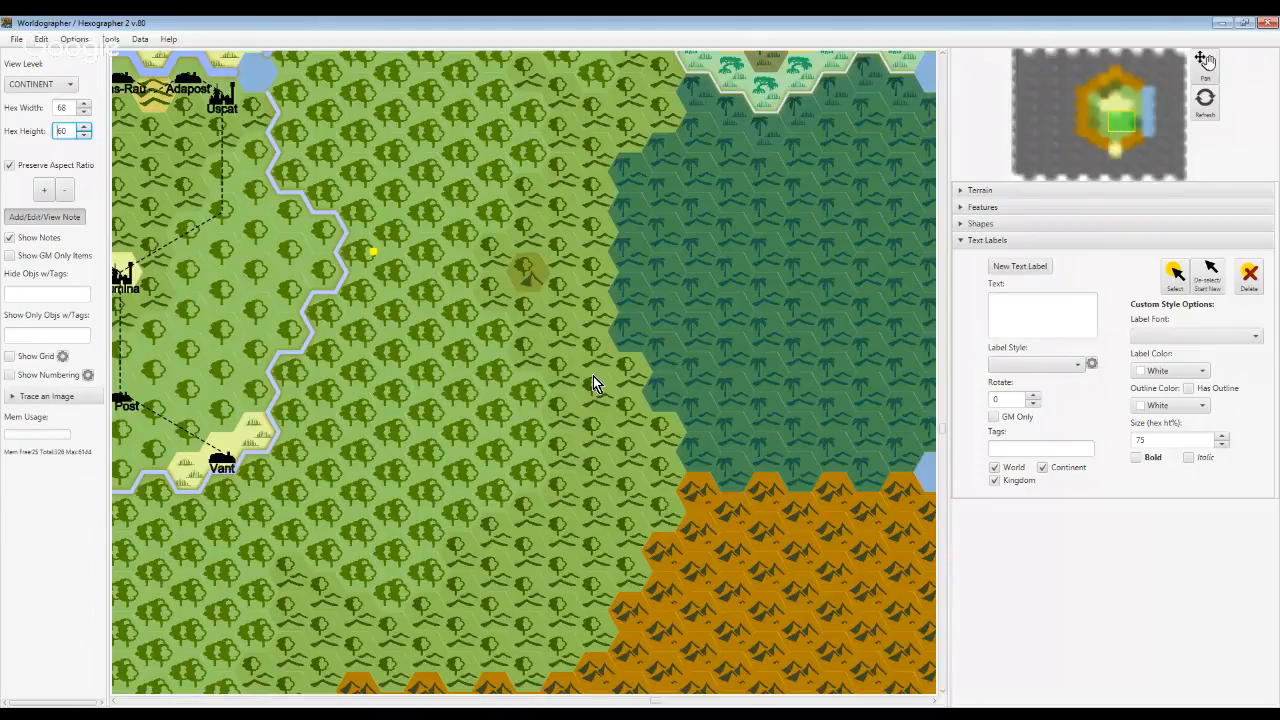
click(8, 238)
click(14, 241)
click(14, 241)
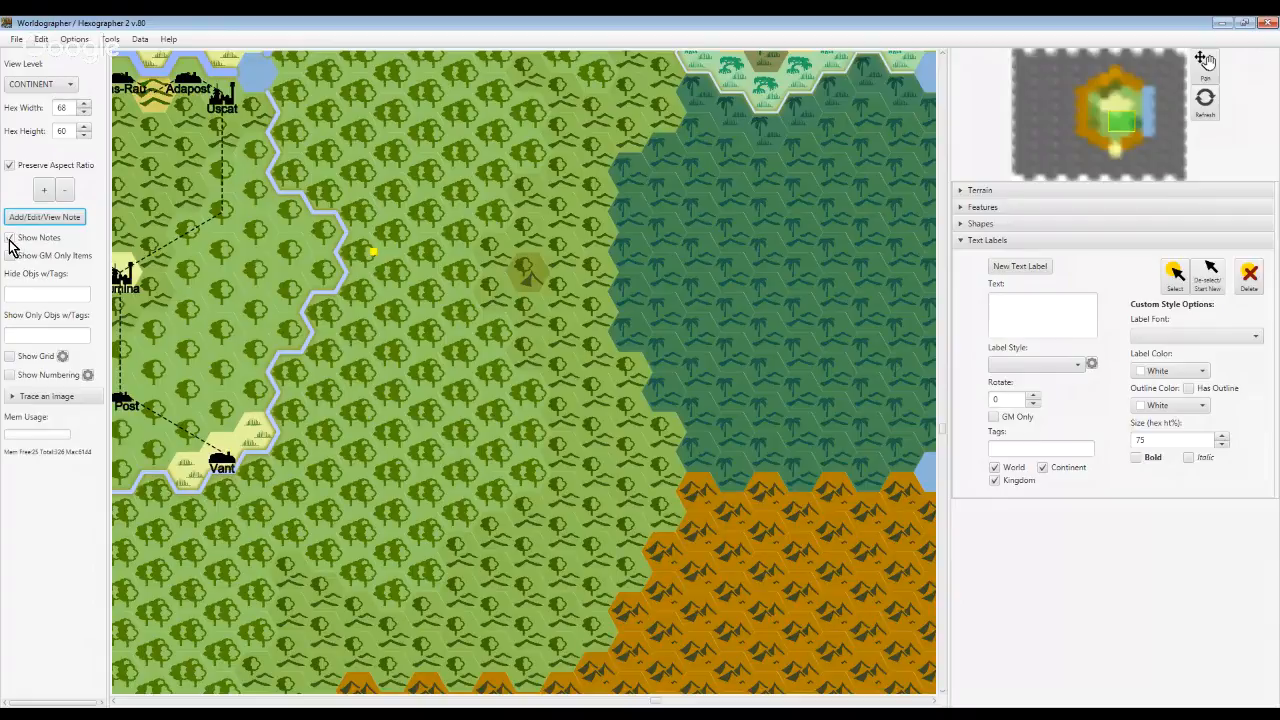
click(10, 239)
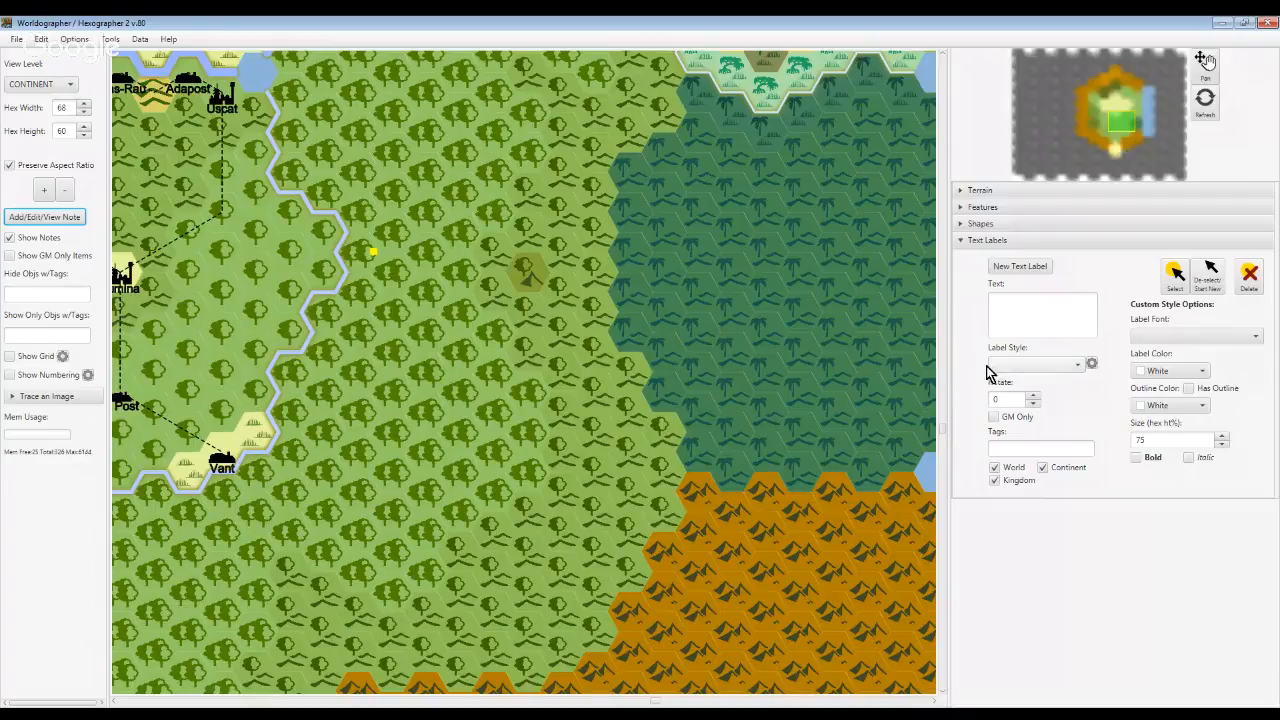
mouse_move(949, 370)
mouse_down()
mouse_move(1003, 377)
mouse_move(861, 372)
mouse_move(960, 369)
mouse_move(949, 374)
mouse_up()
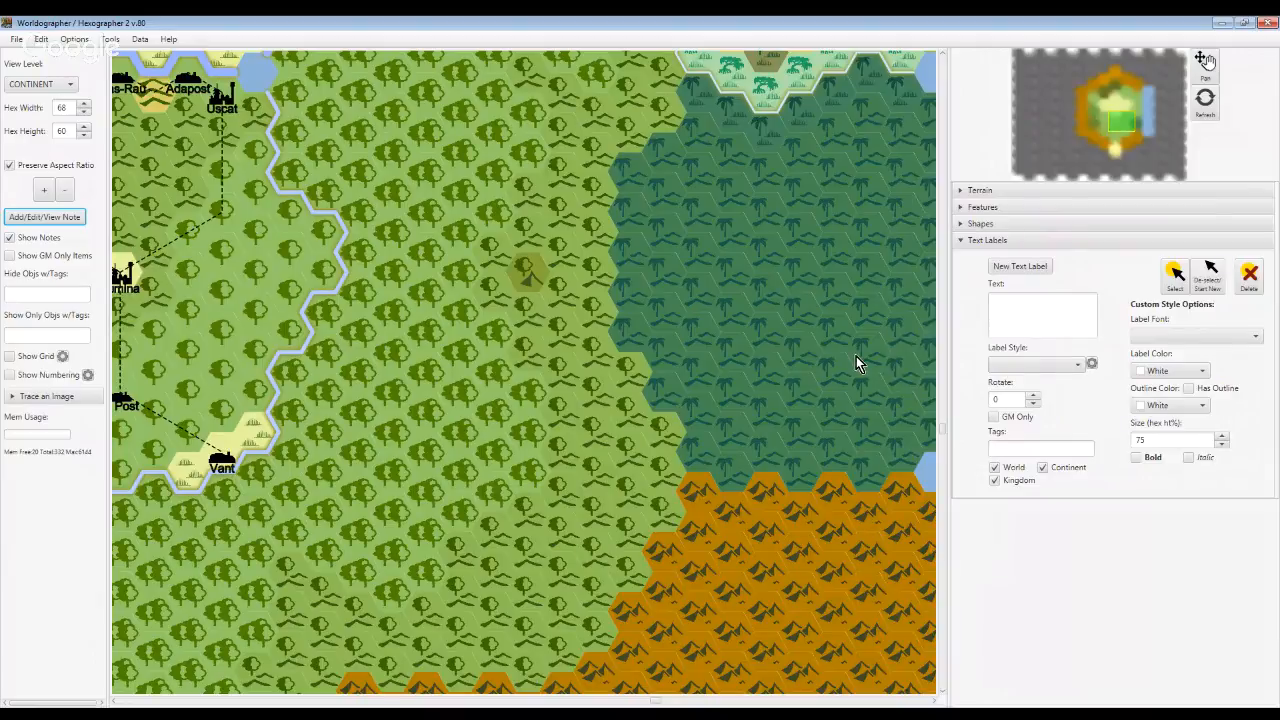
drag(949, 382, 963, 386)
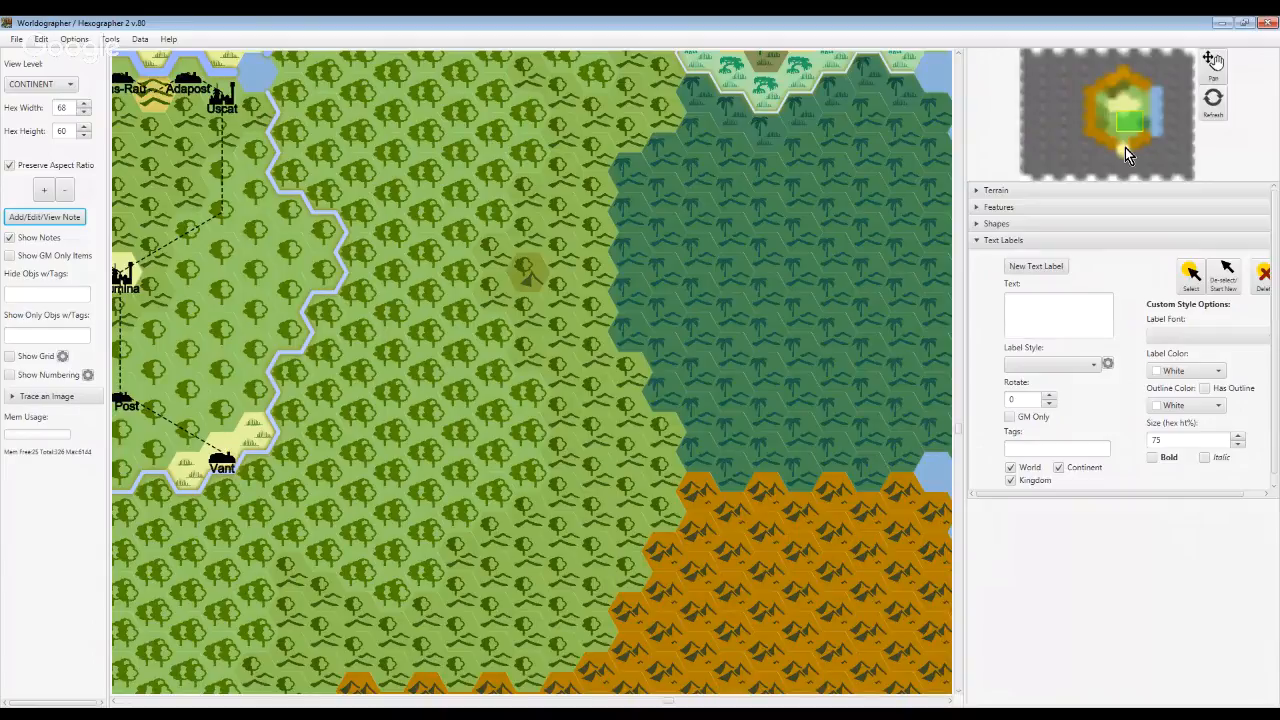
drag(960, 357, 952, 353)
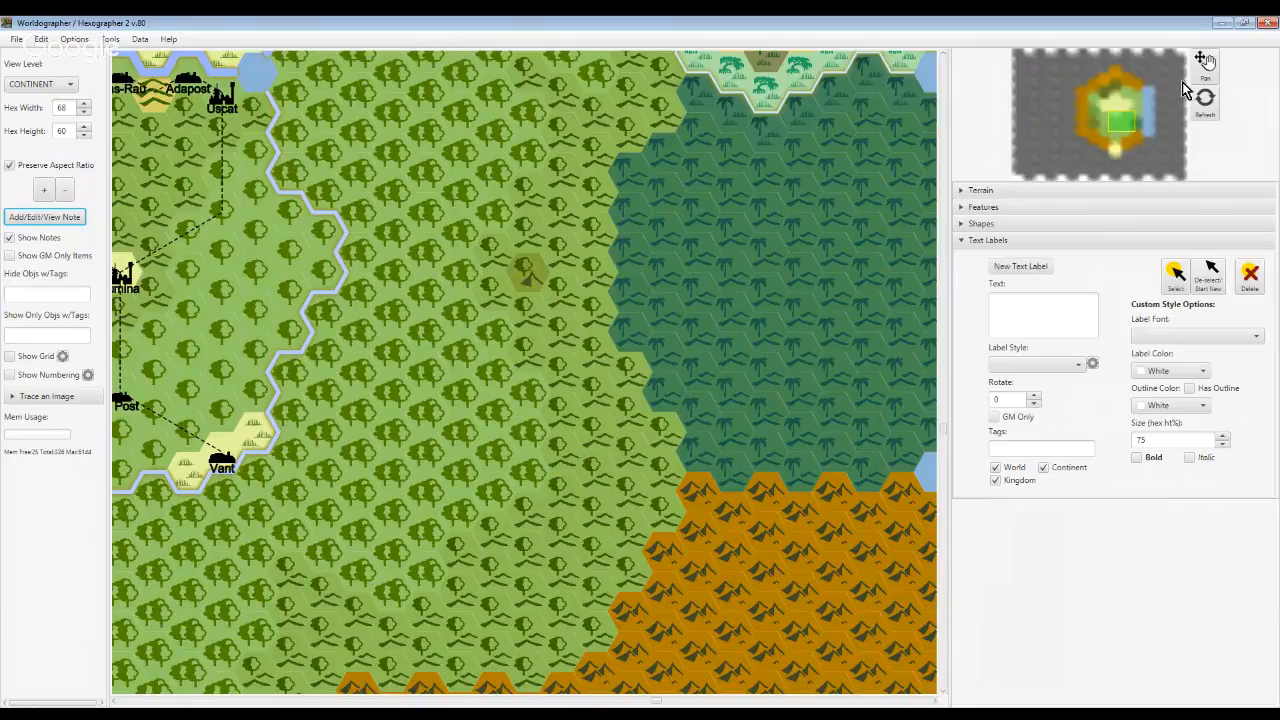
Examine the forest region between the Uscat–Vant river, Ashlyn Fay, the dark green jungle and the southern mountains near The Archive
click(1205, 62)
drag(774, 390, 638, 355)
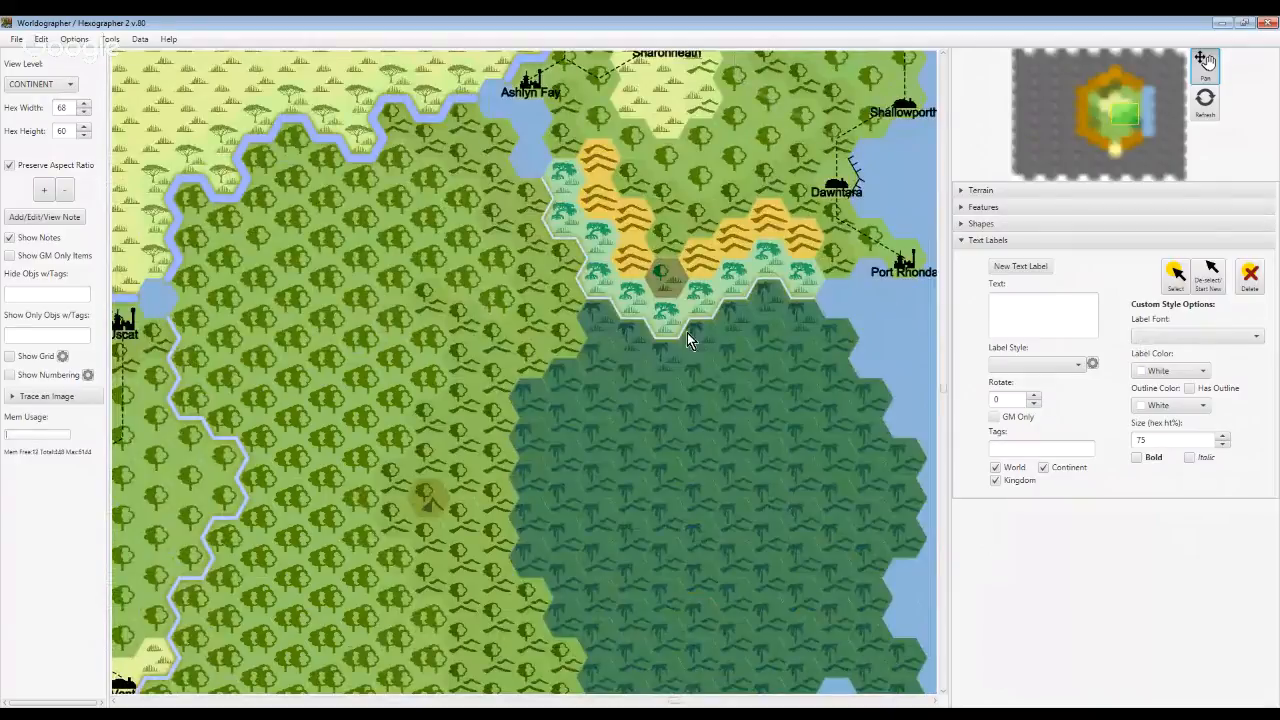
drag(648, 396, 690, 368)
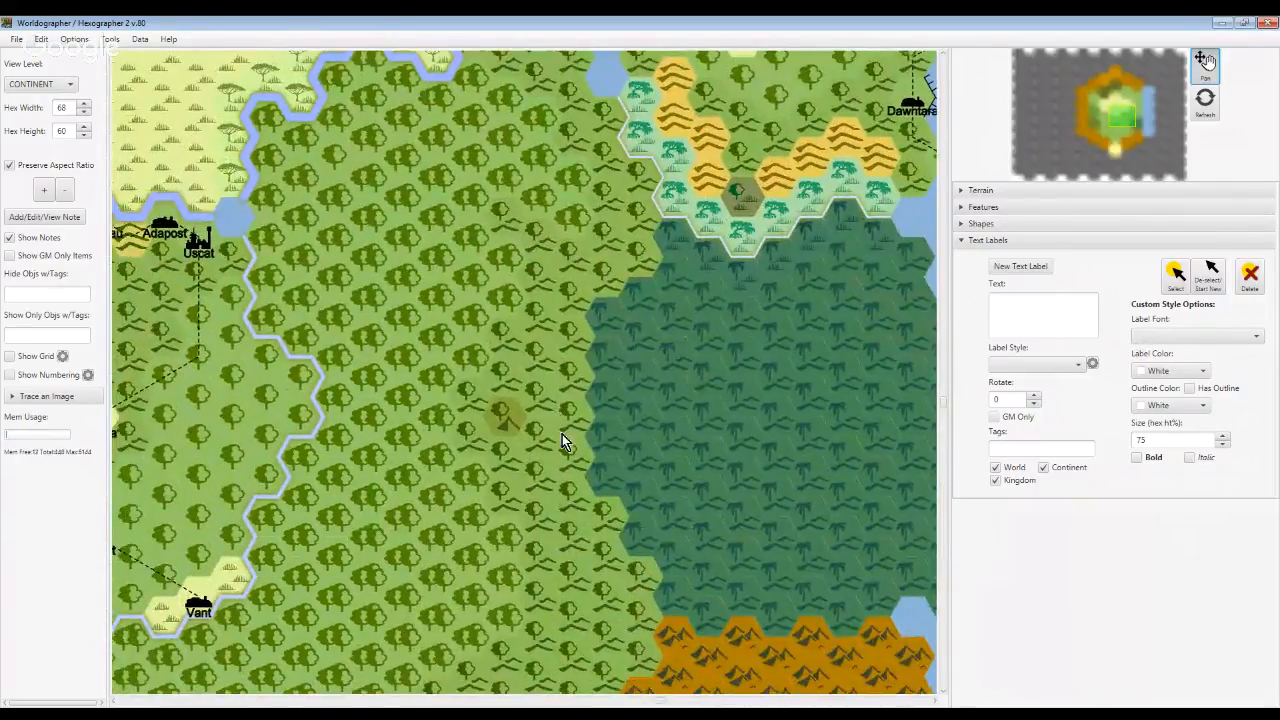
drag(562, 434, 661, 503)
drag(538, 397, 536, 423)
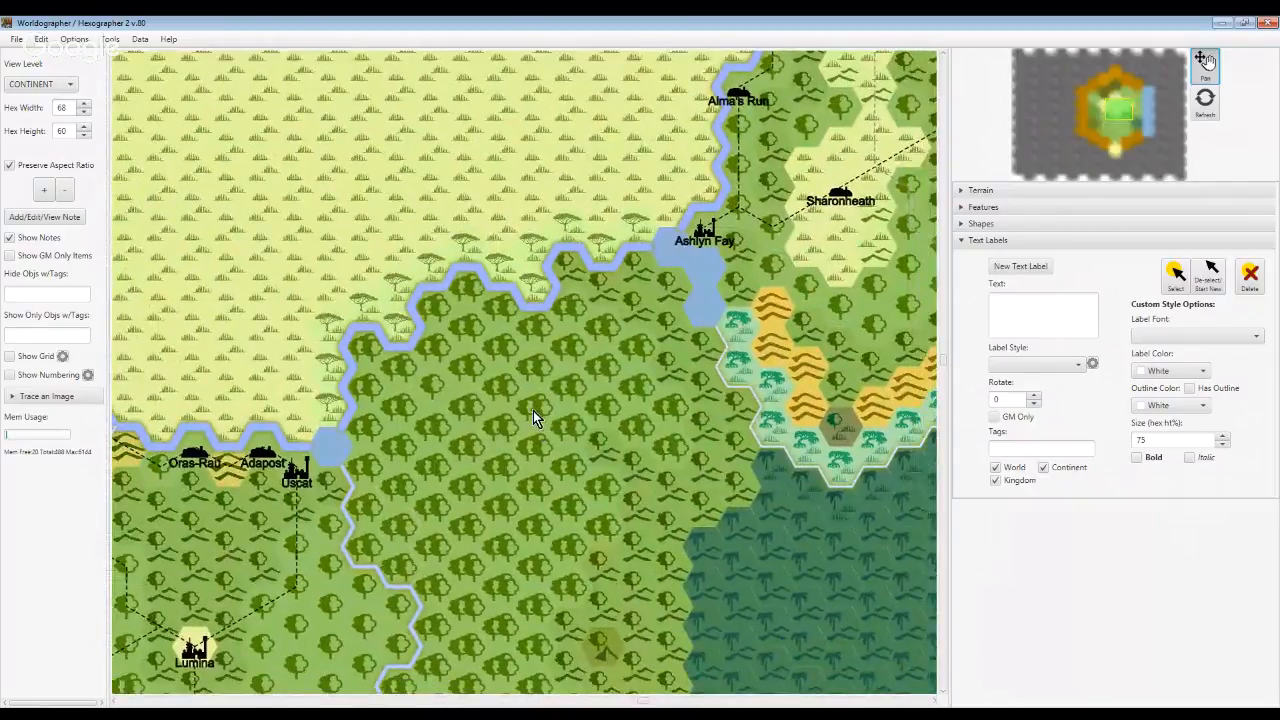
drag(591, 457, 529, 323)
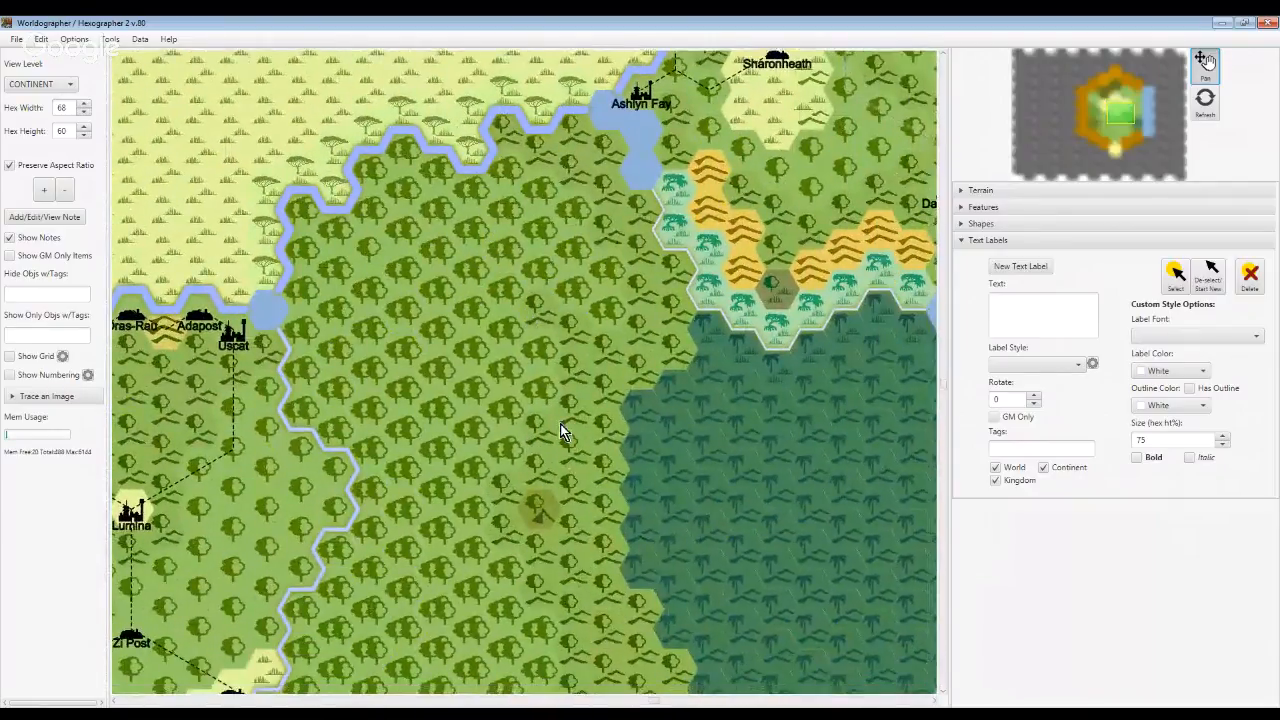
drag(563, 434, 521, 302)
drag(549, 455, 539, 421)
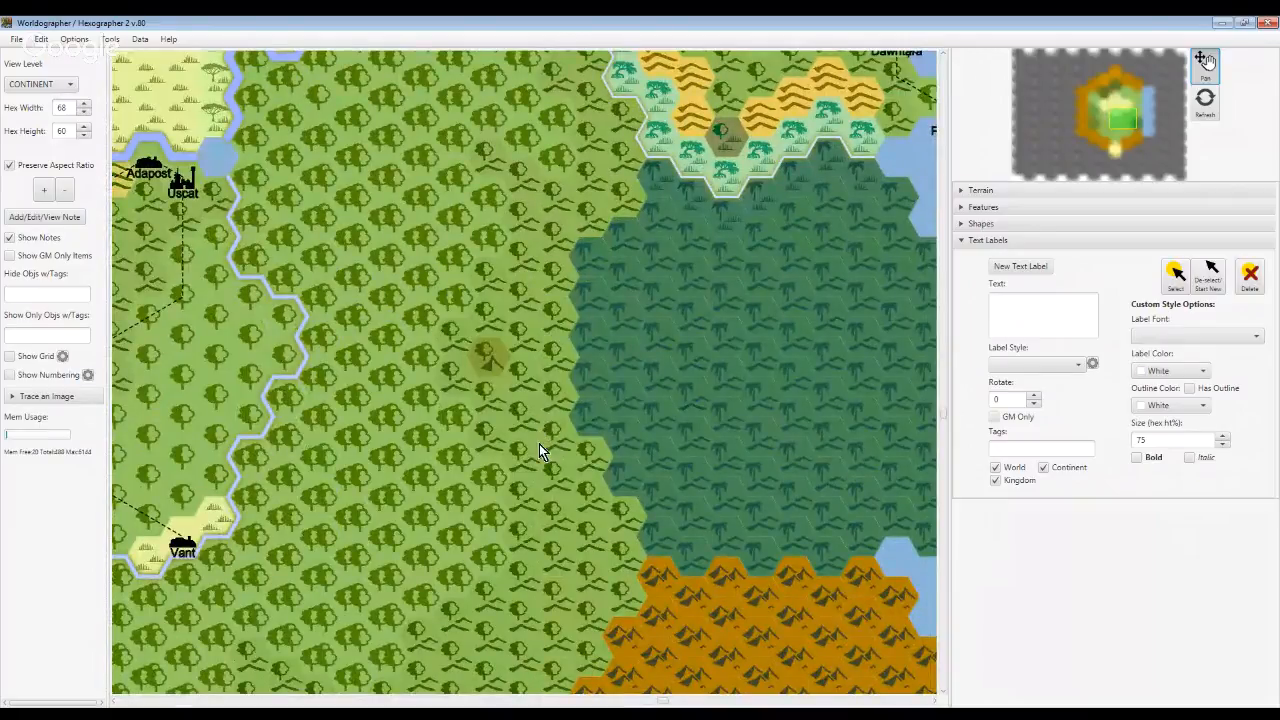
drag(543, 449, 634, 355)
drag(575, 421, 701, 337)
drag(575, 421, 402, 499)
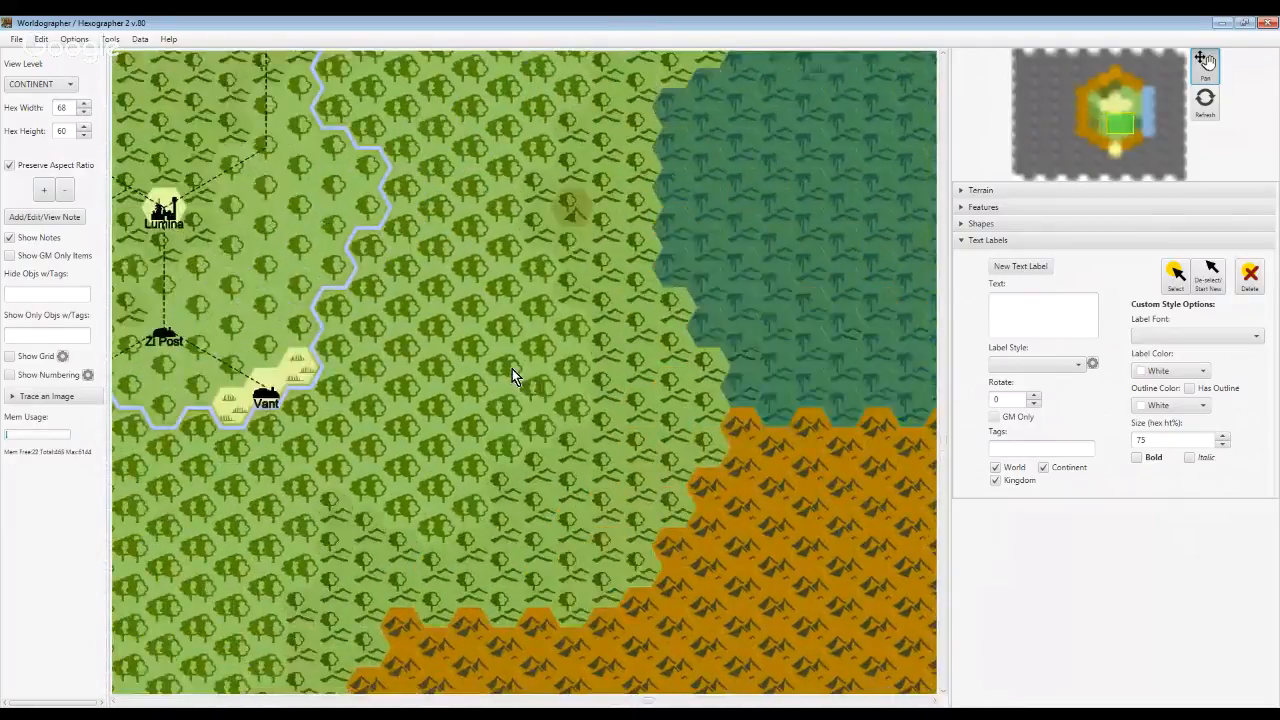
drag(513, 368, 501, 538)
drag(532, 288, 533, 318)
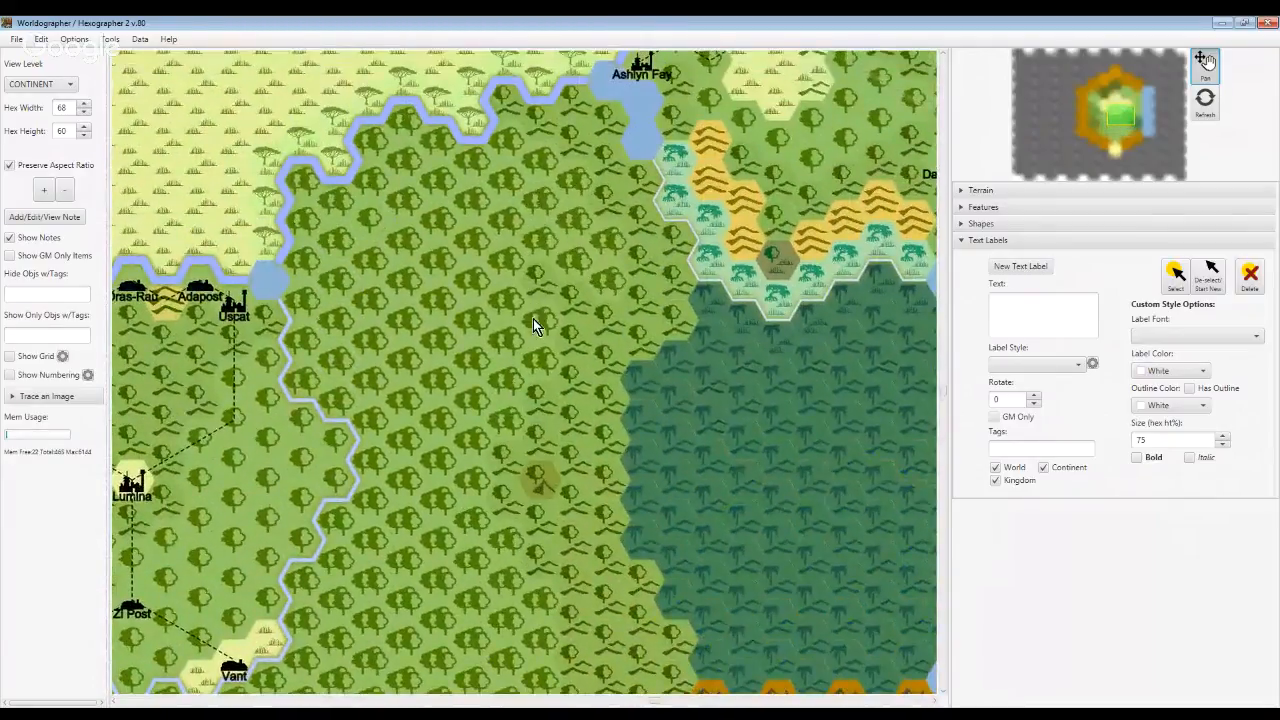
drag(511, 450, 497, 260)
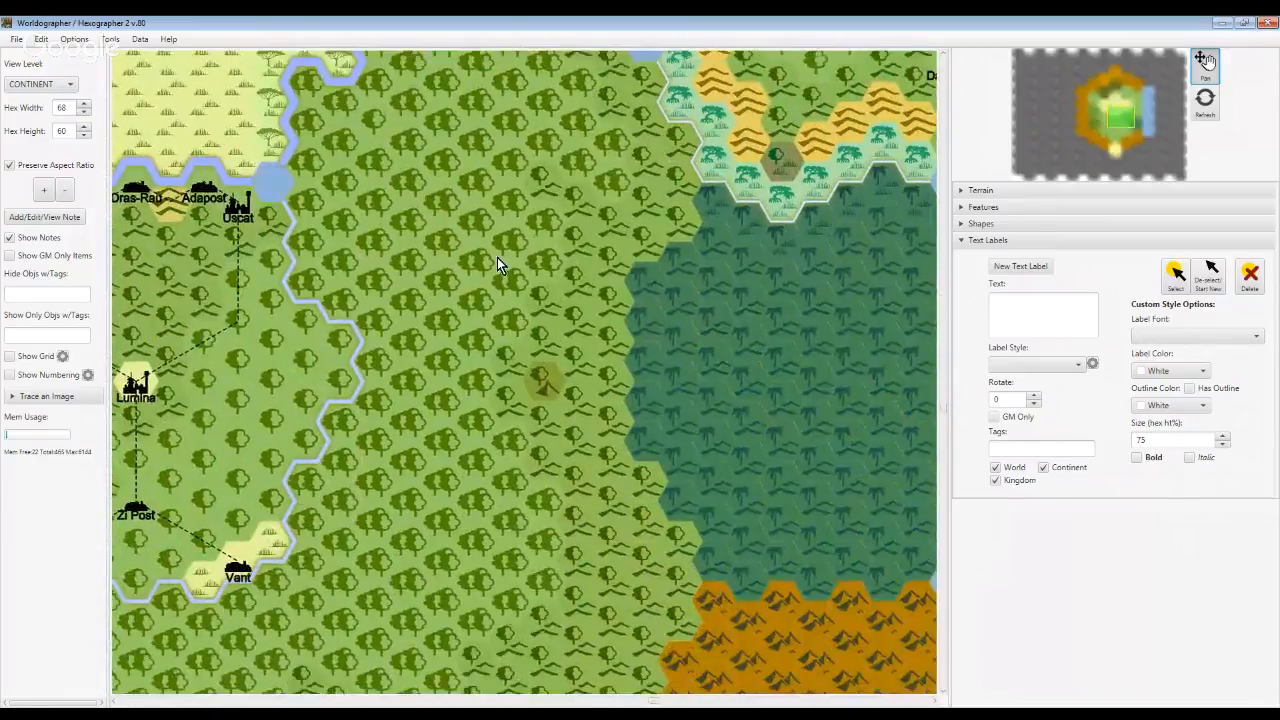
drag(467, 443, 580, 180)
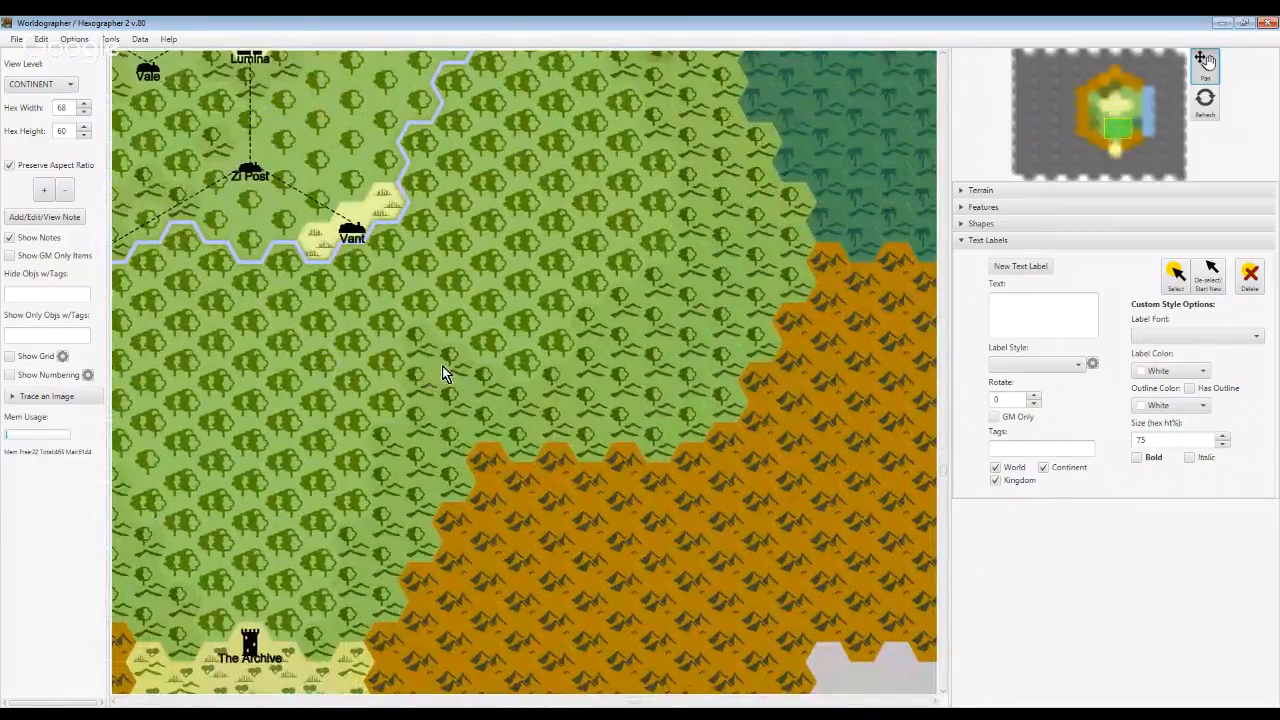
drag(425, 372, 380, 455)
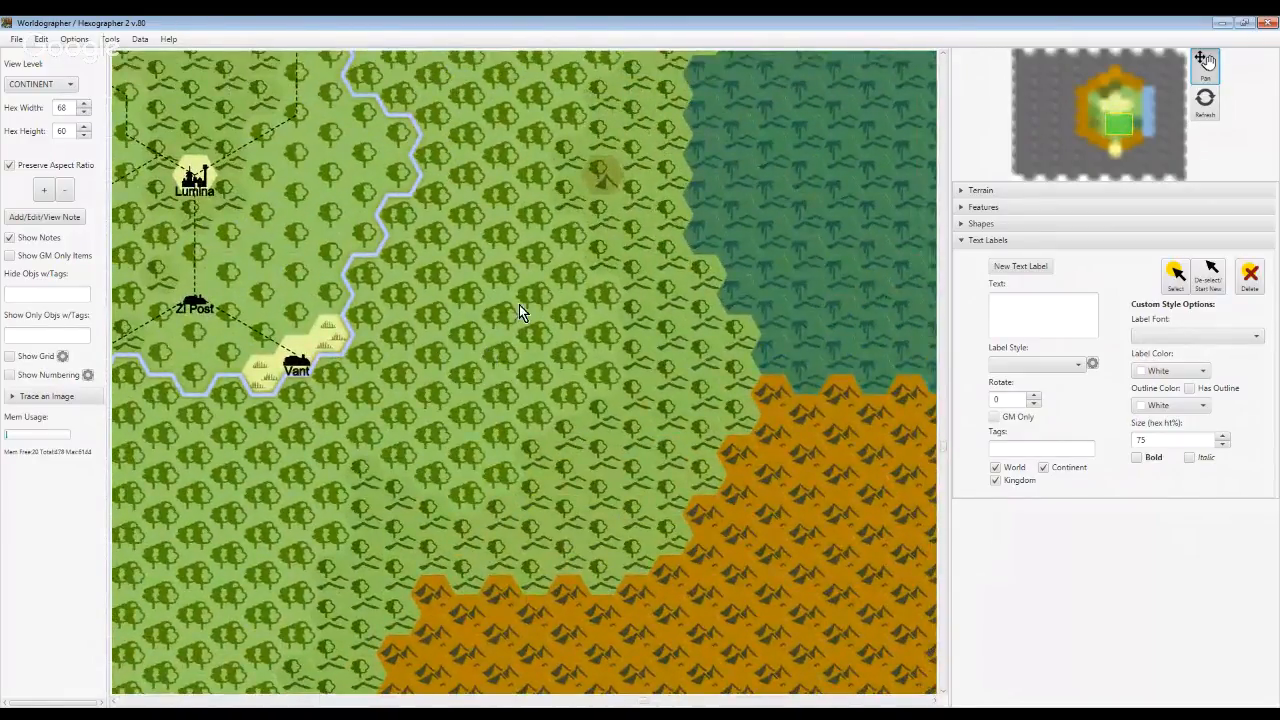
drag(519, 304, 512, 370)
drag(534, 190, 549, 409)
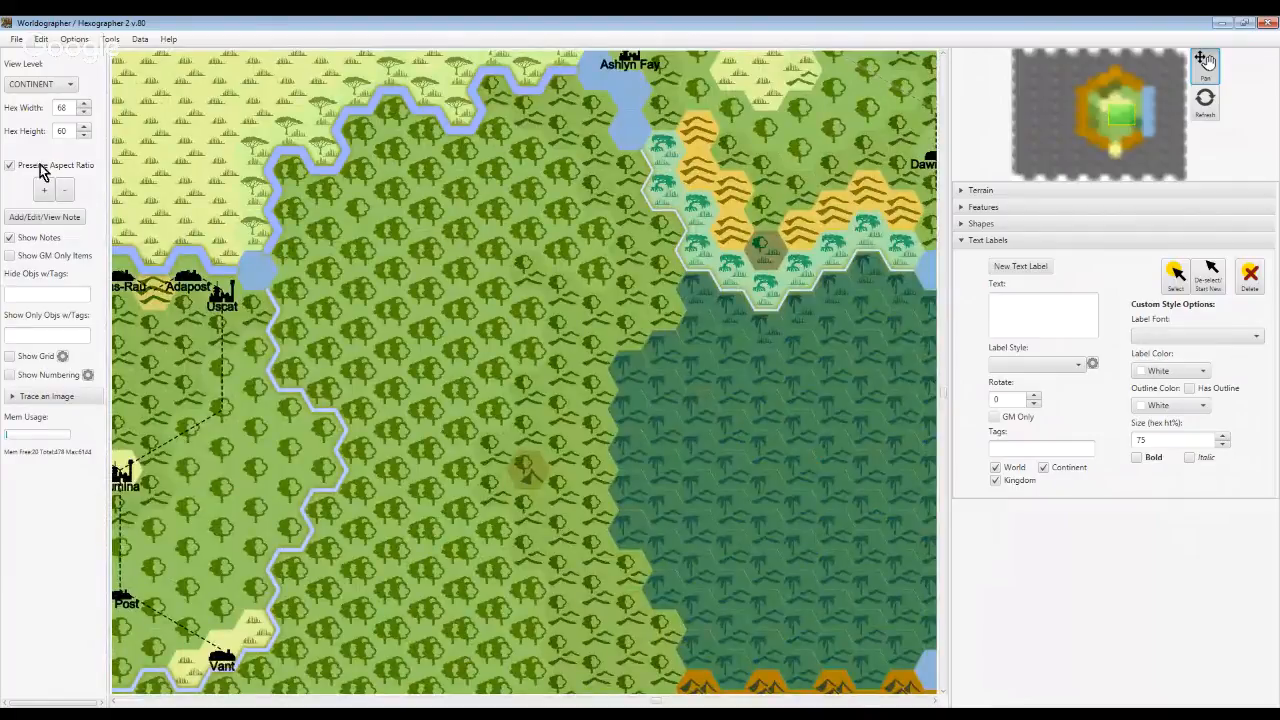
Set the hex height to 15 with the aspect ratio preserved and survey the whole continent
double_click(60, 130)
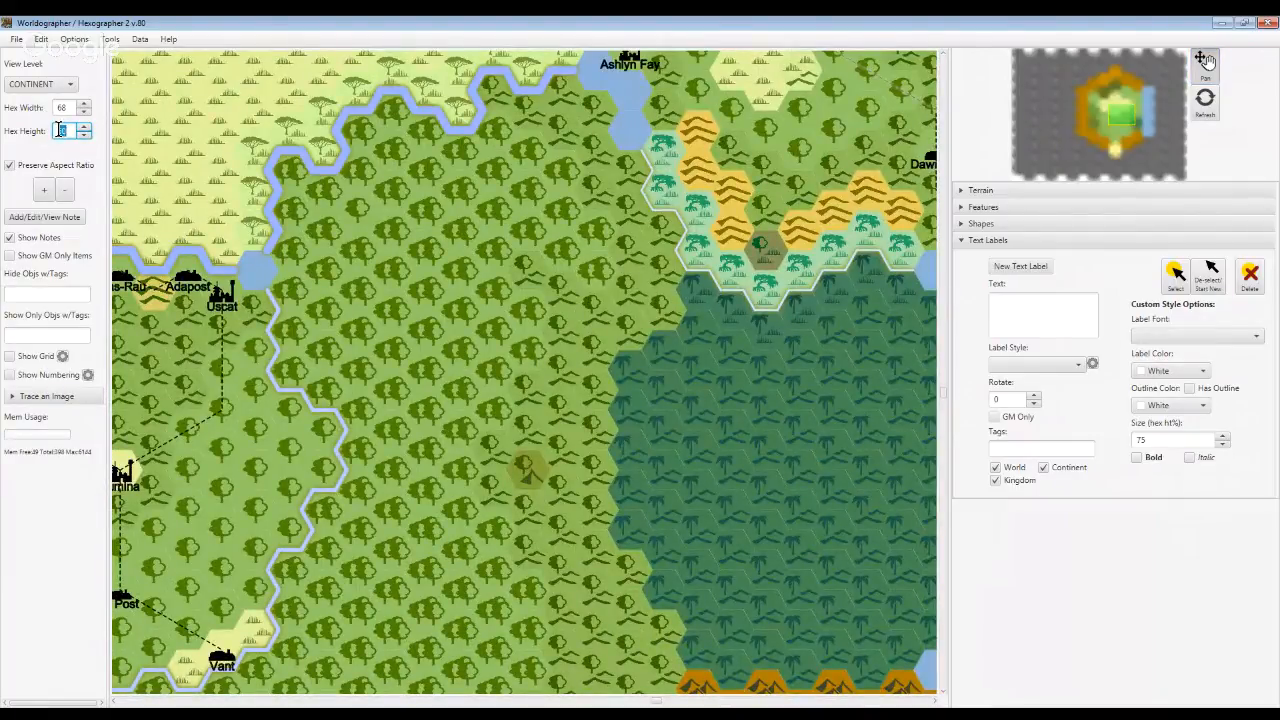
text(15)
key(Return)
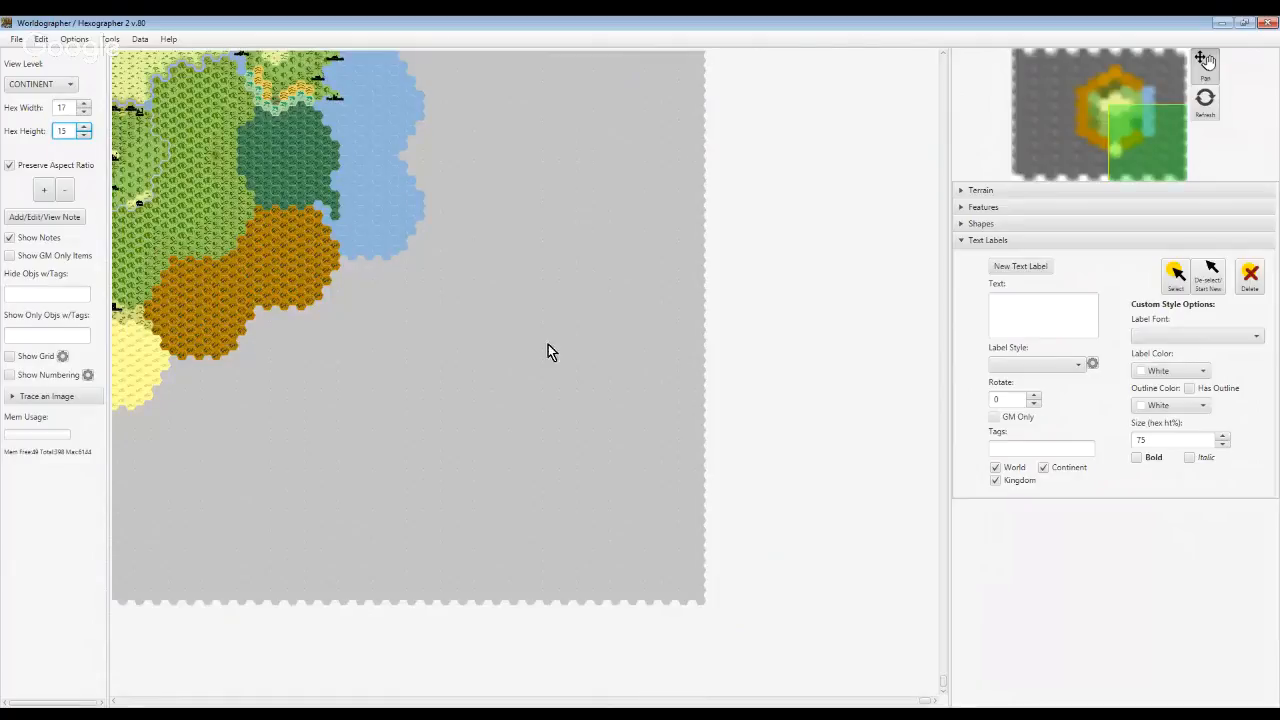
scroll(634, 457, up, 5)
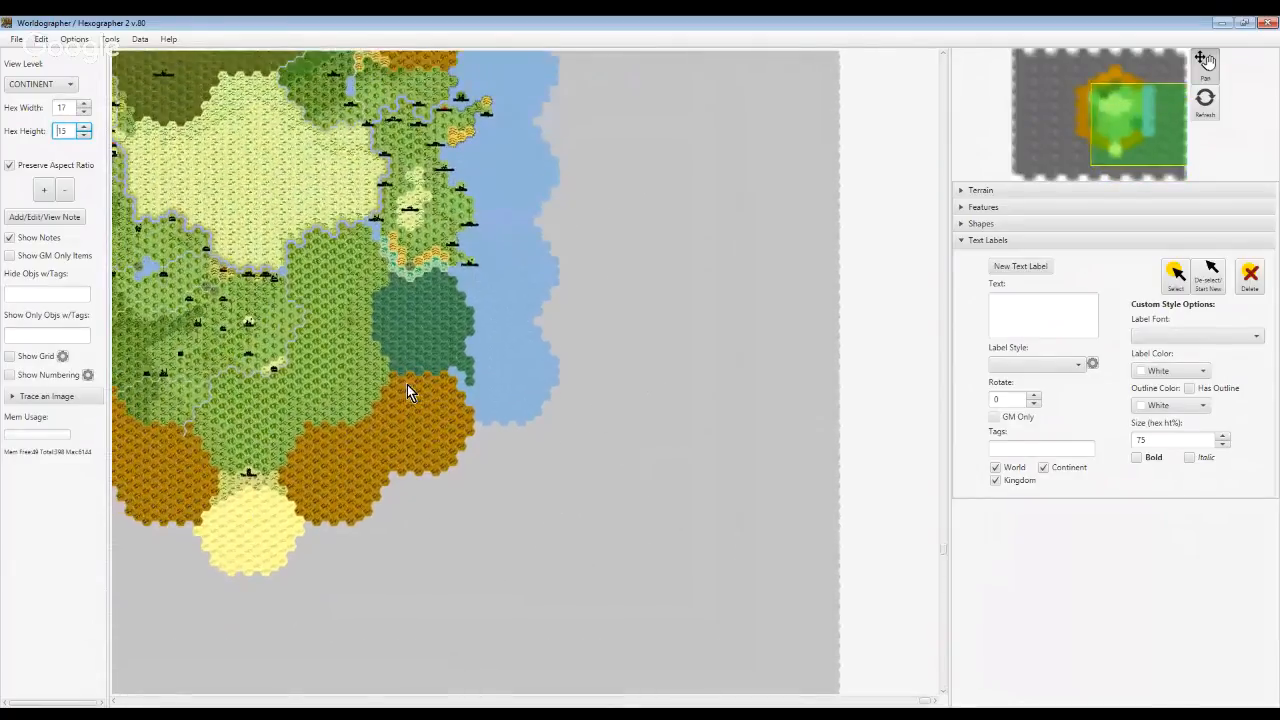
scroll(407, 384, up, 1)
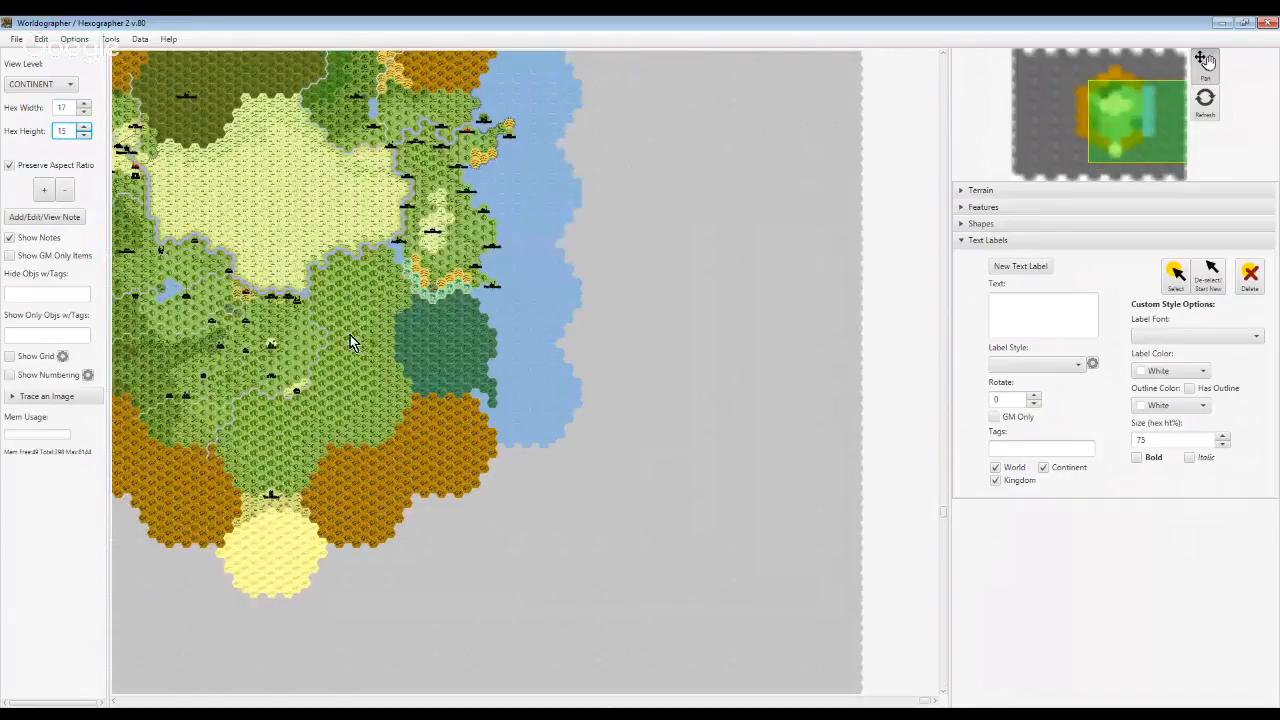
scroll(388, 359, up, 4)
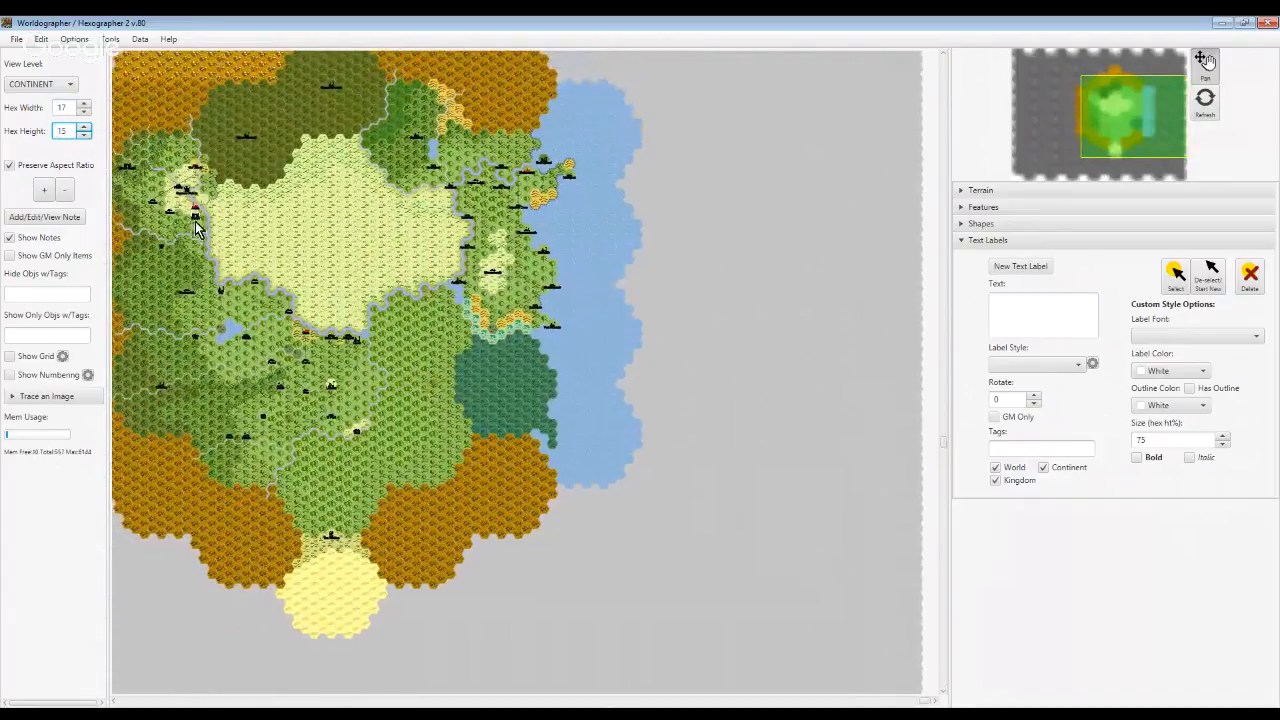
Set the hex height to 60 and examine the map from Teine-Kaevand across the grassland to the jungle south of Port Rhonda
double_click(62, 134)
text(60)
key(Return)
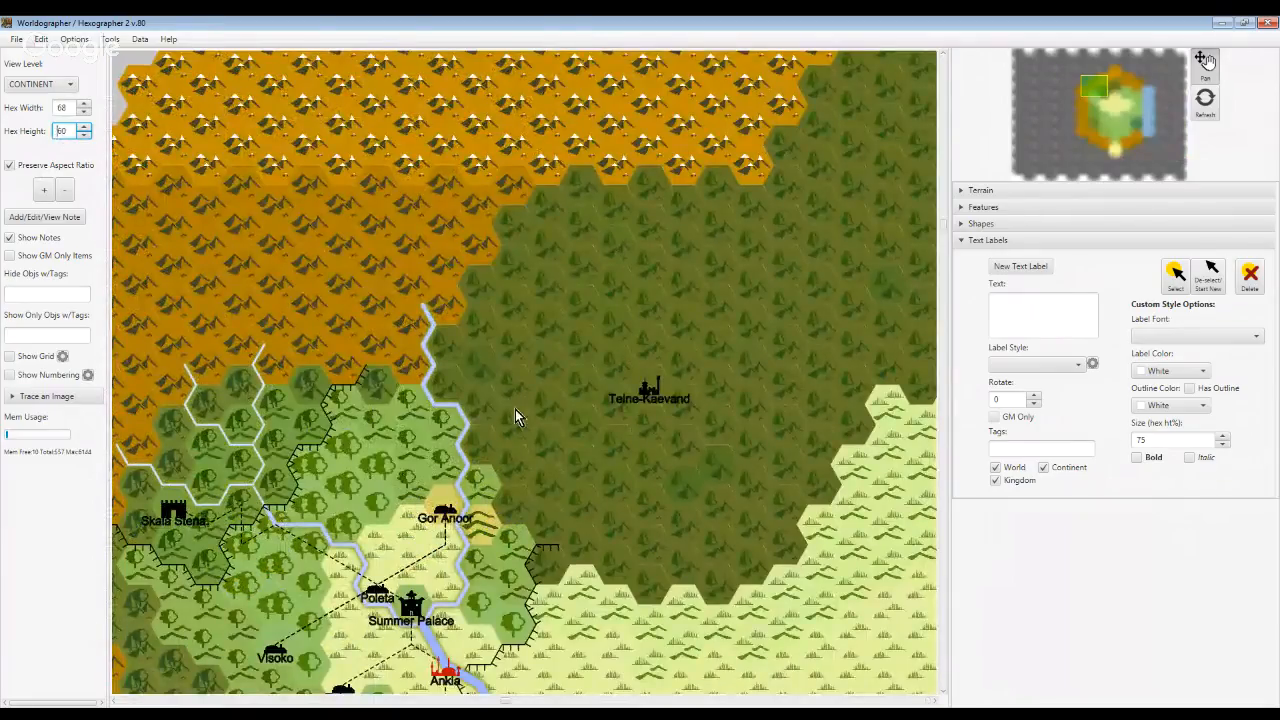
drag(601, 446, 396, 239)
drag(600, 440, 249, 239)
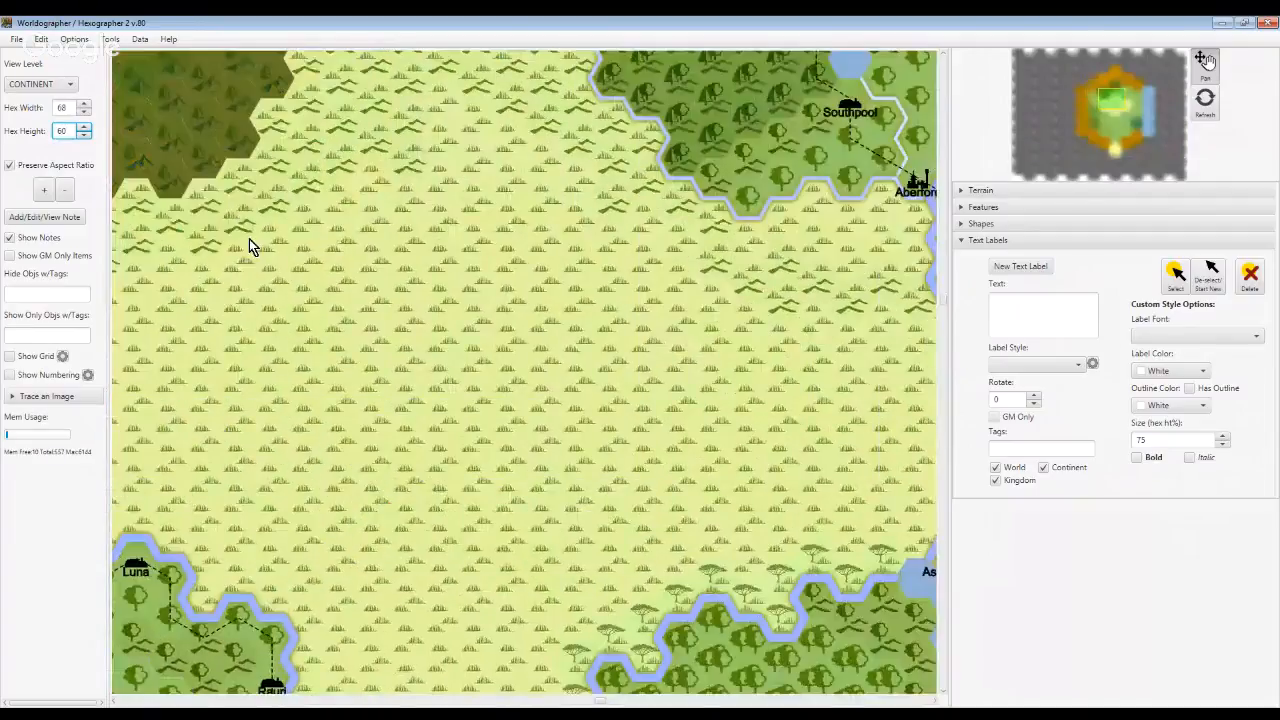
drag(665, 347, 283, 199)
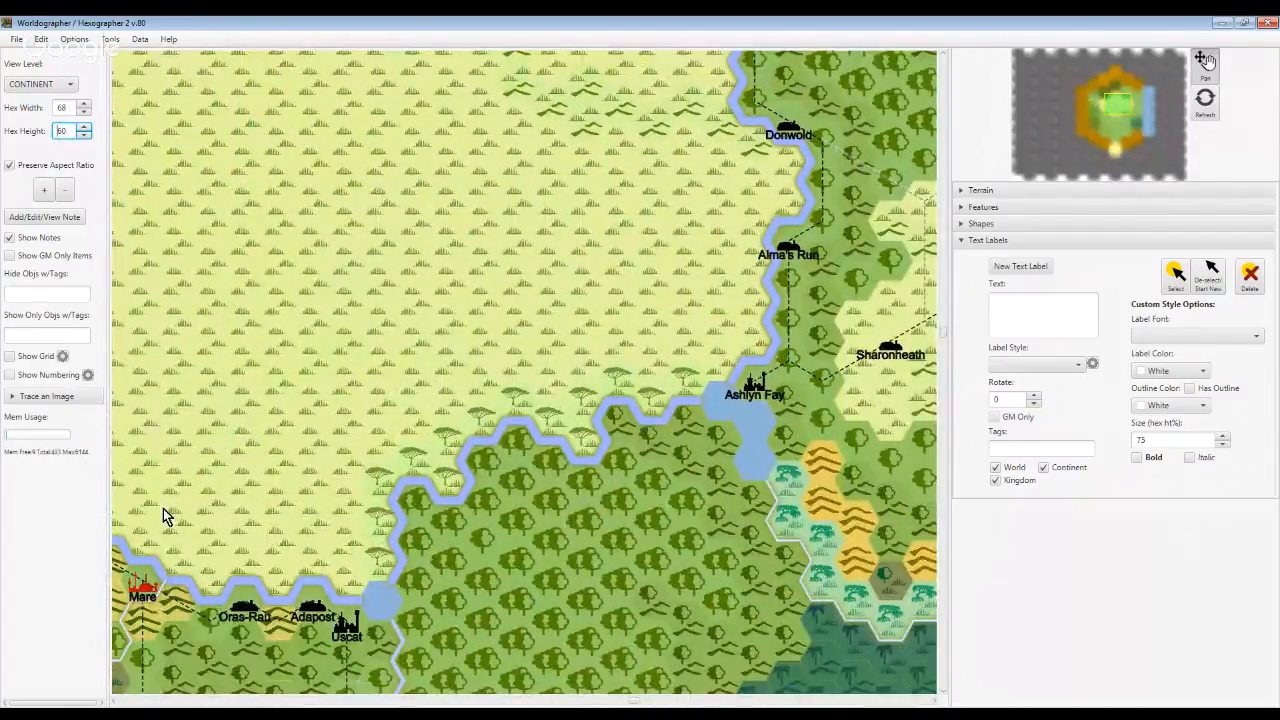
drag(521, 530, 511, 333)
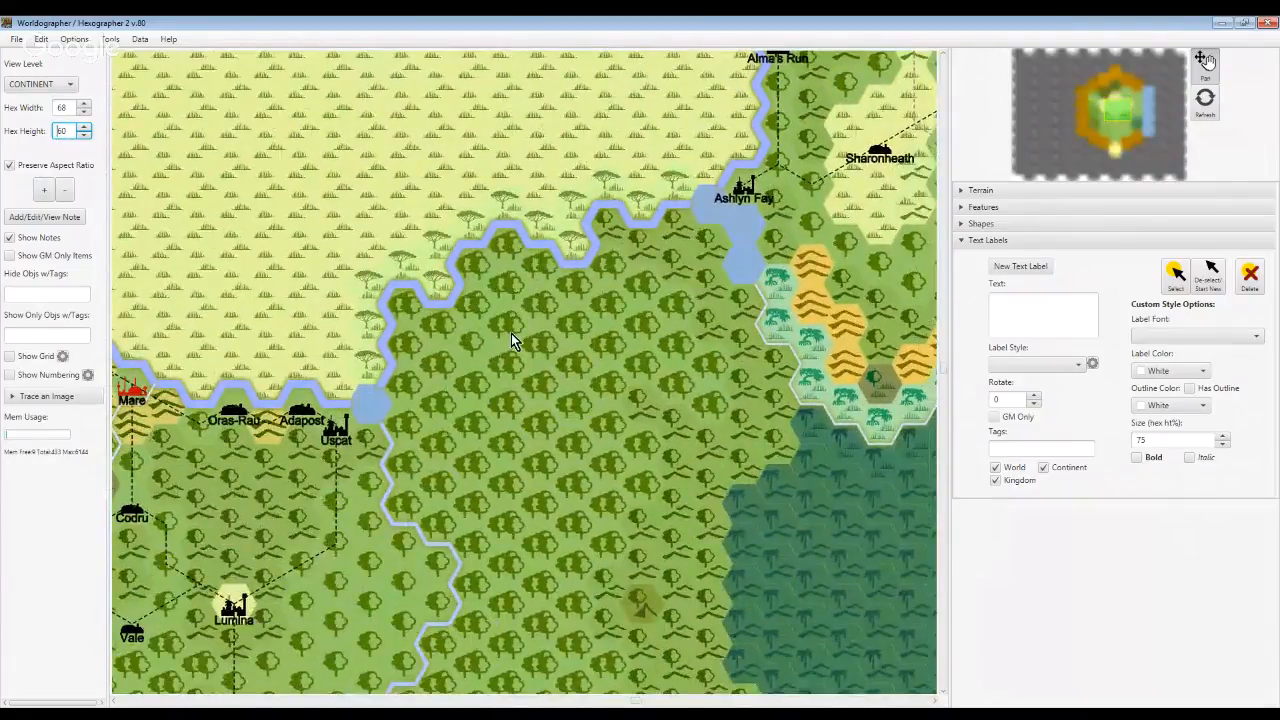
drag(592, 553, 370, 349)
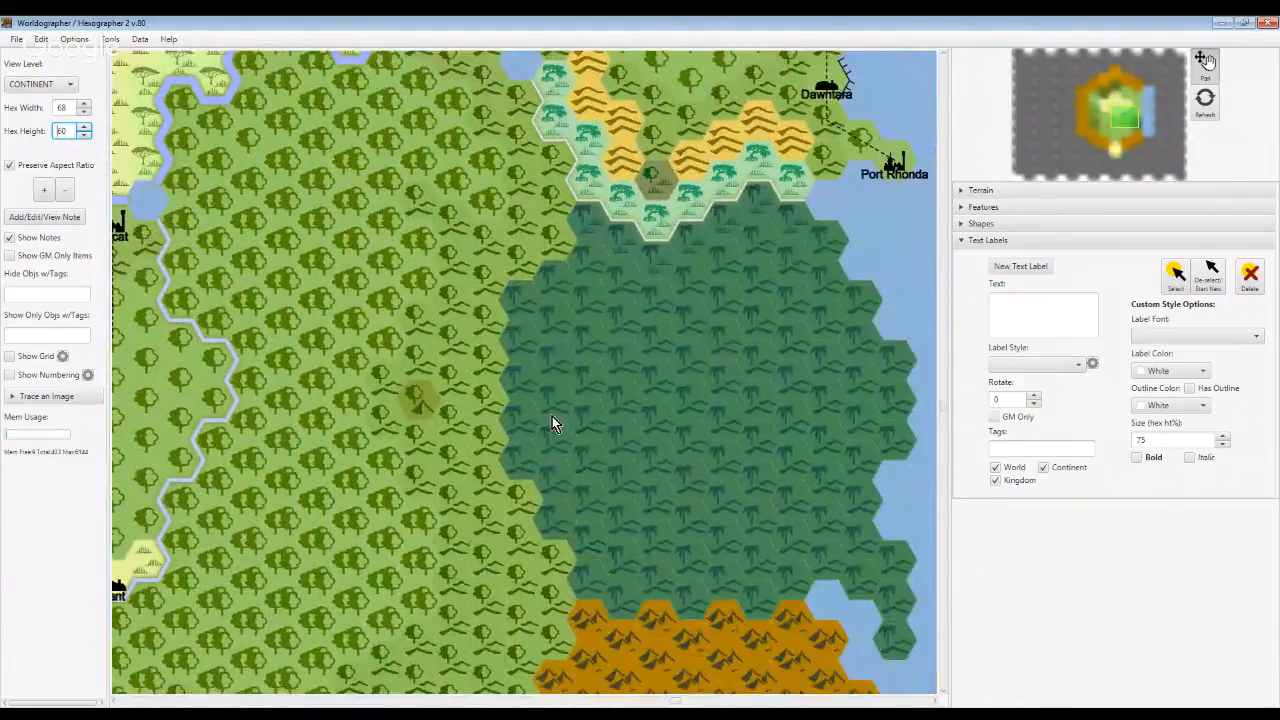
drag(552, 416, 506, 443)
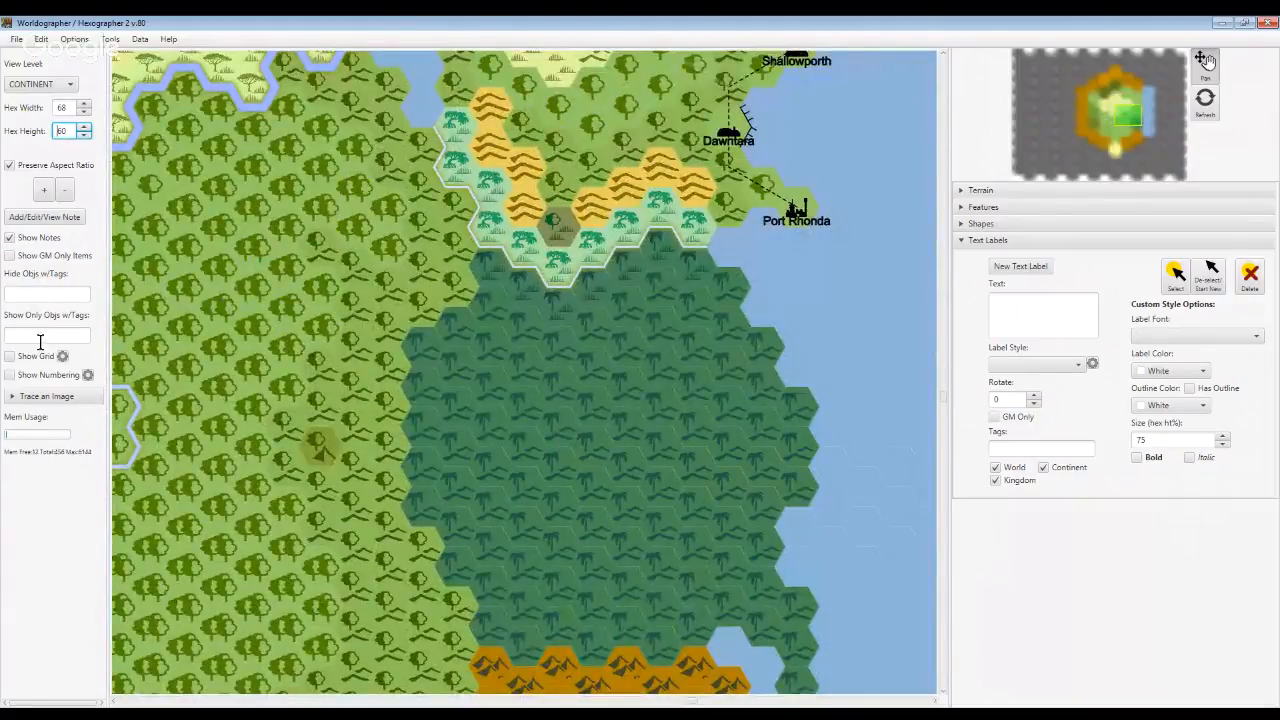
Hide the map notes and show the hex grid over the jungle region
click(11, 238)
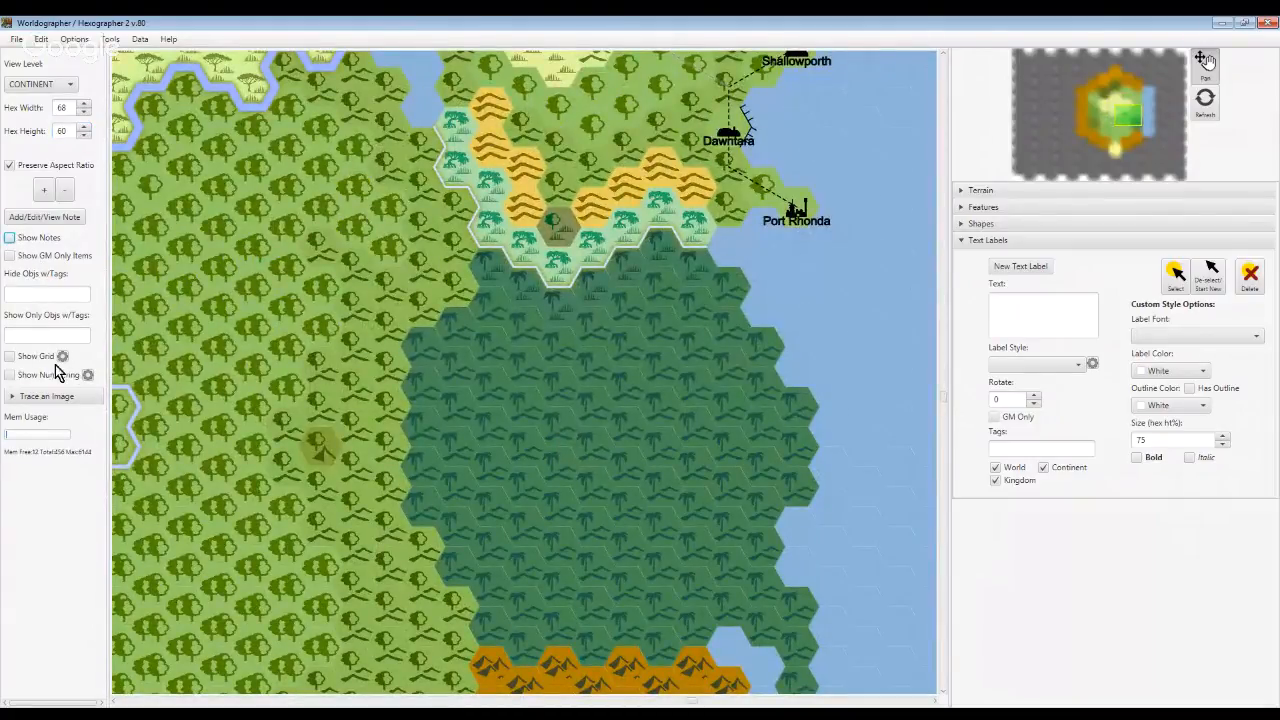
click(10, 356)
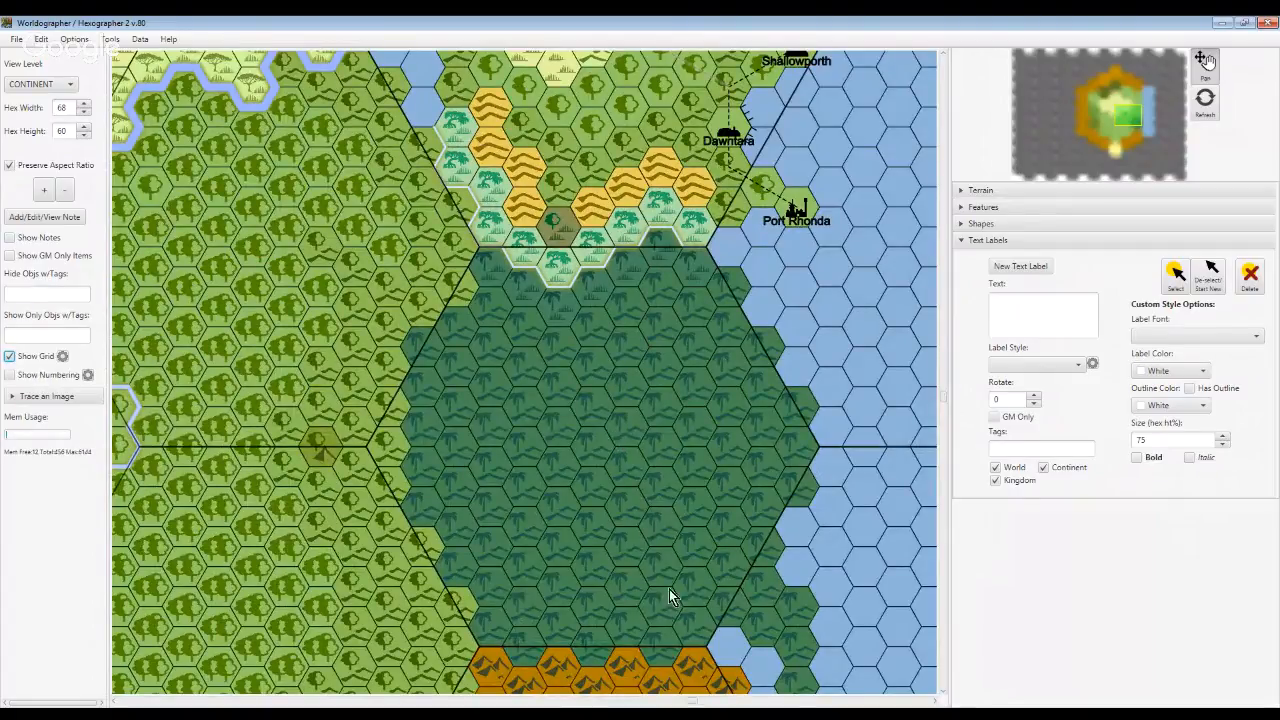
scroll(669, 582, down, 1)
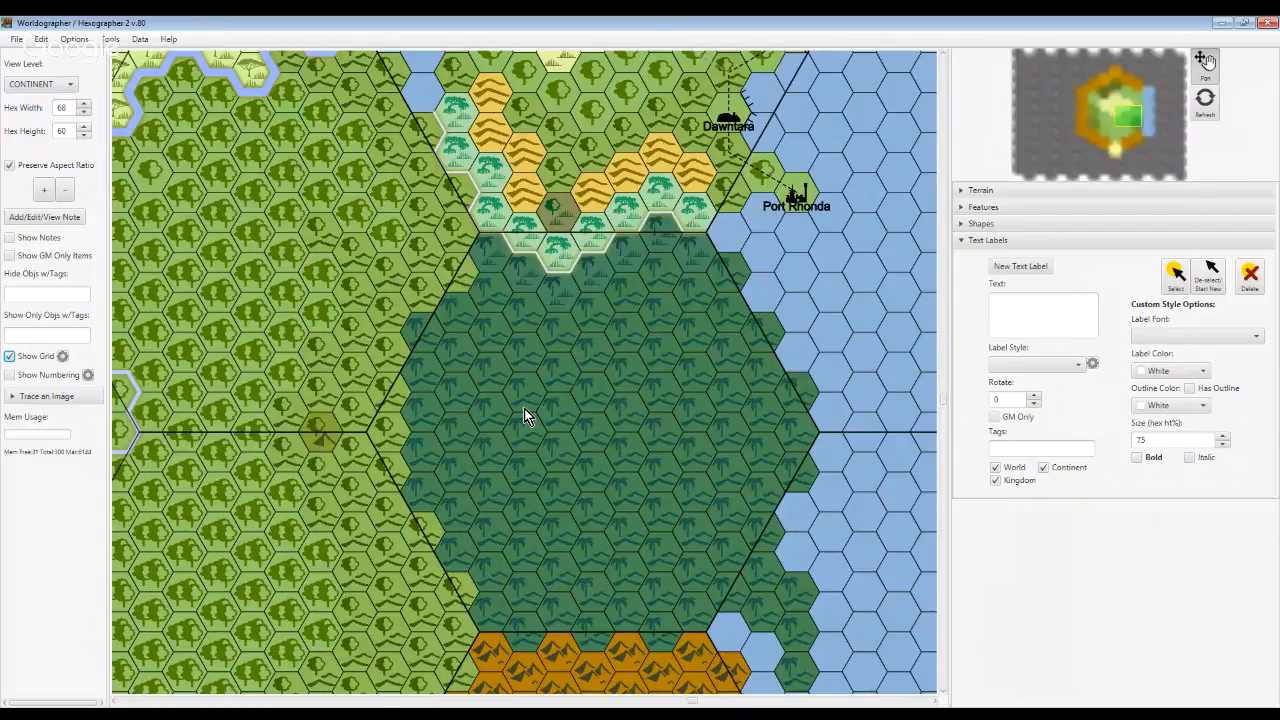
drag(524, 408, 534, 410)
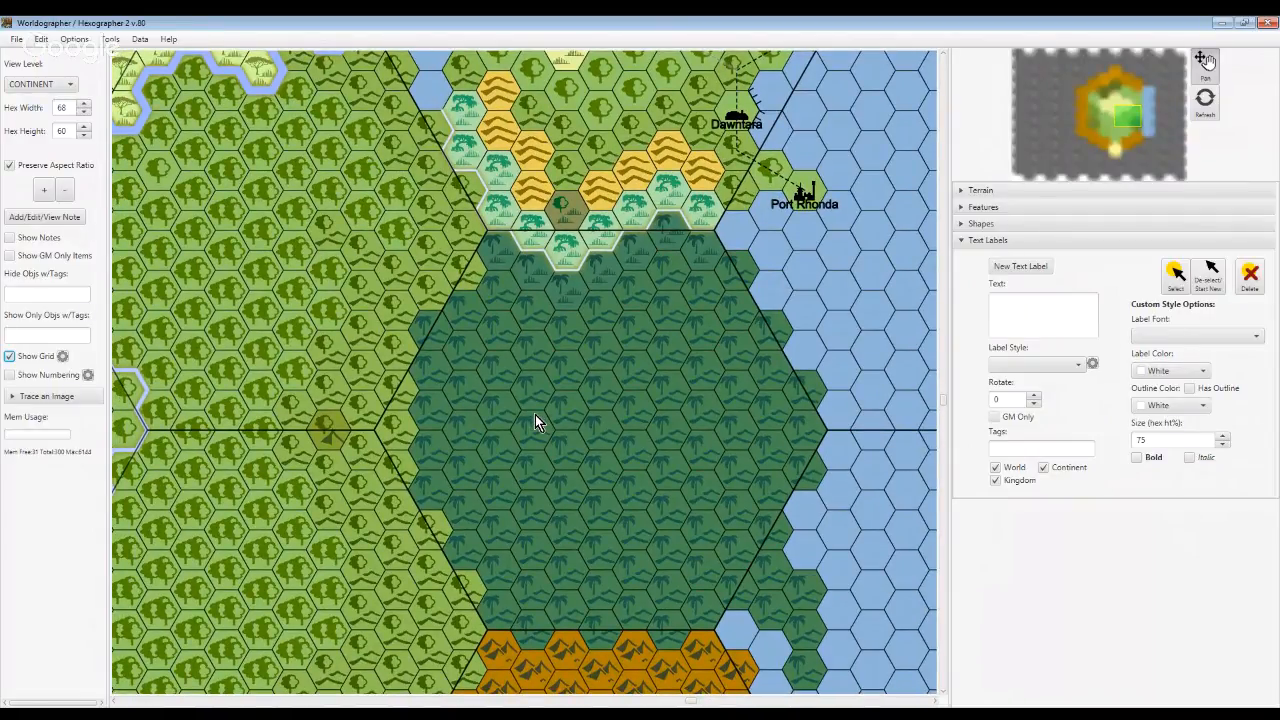
Bring the forest region east of Vant into view and filter the Classic feature icons by "set"
drag(535, 414, 641, 476)
drag(590, 409, 644, 450)
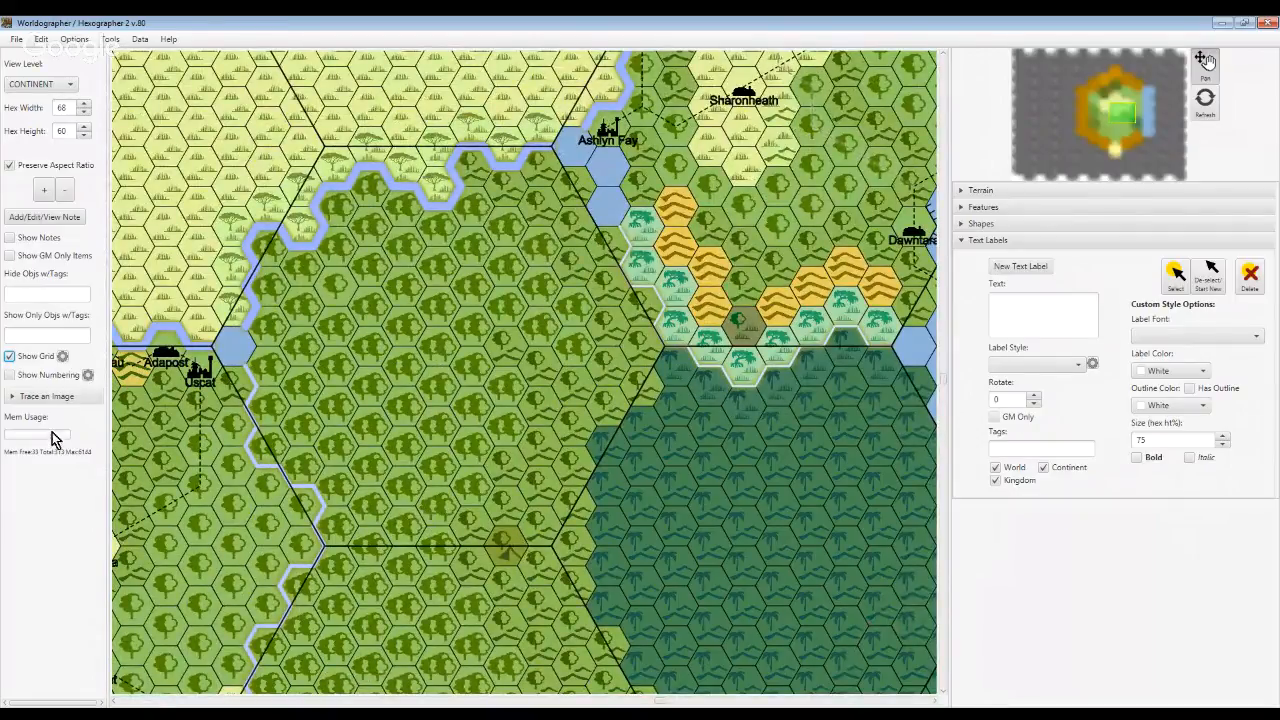
drag(502, 424, 479, 267)
drag(436, 595, 463, 500)
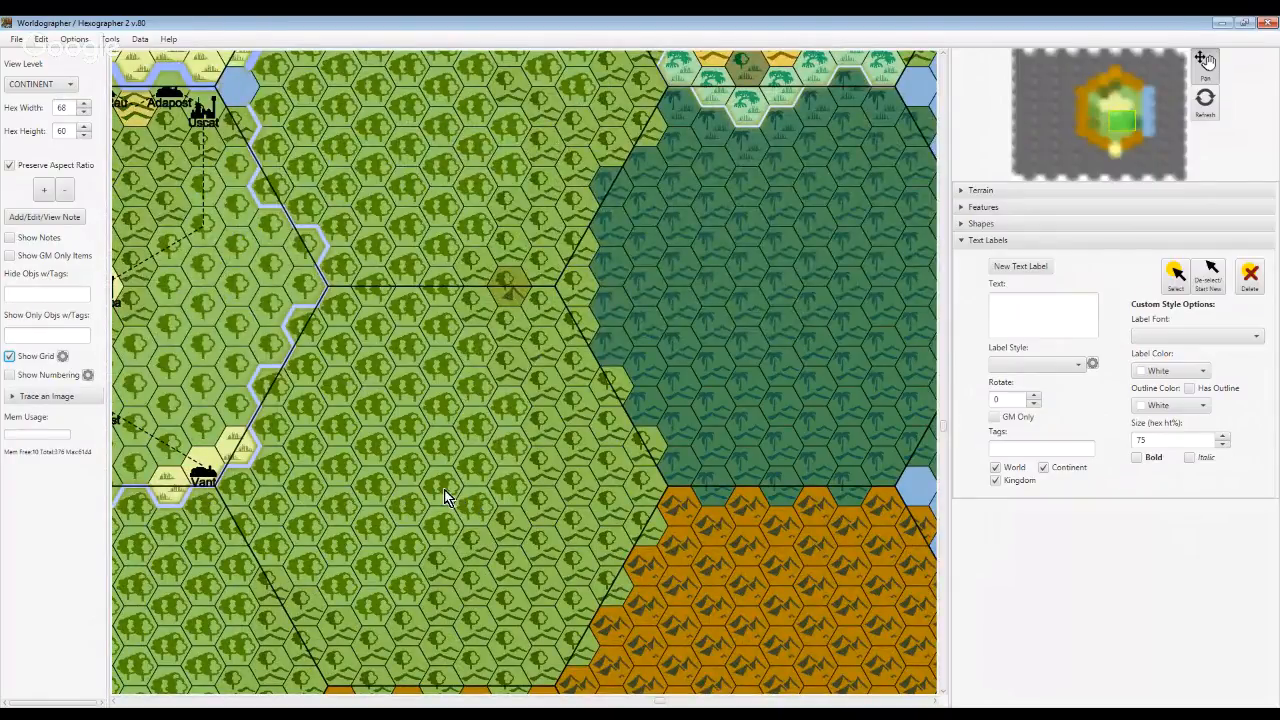
click(1003, 208)
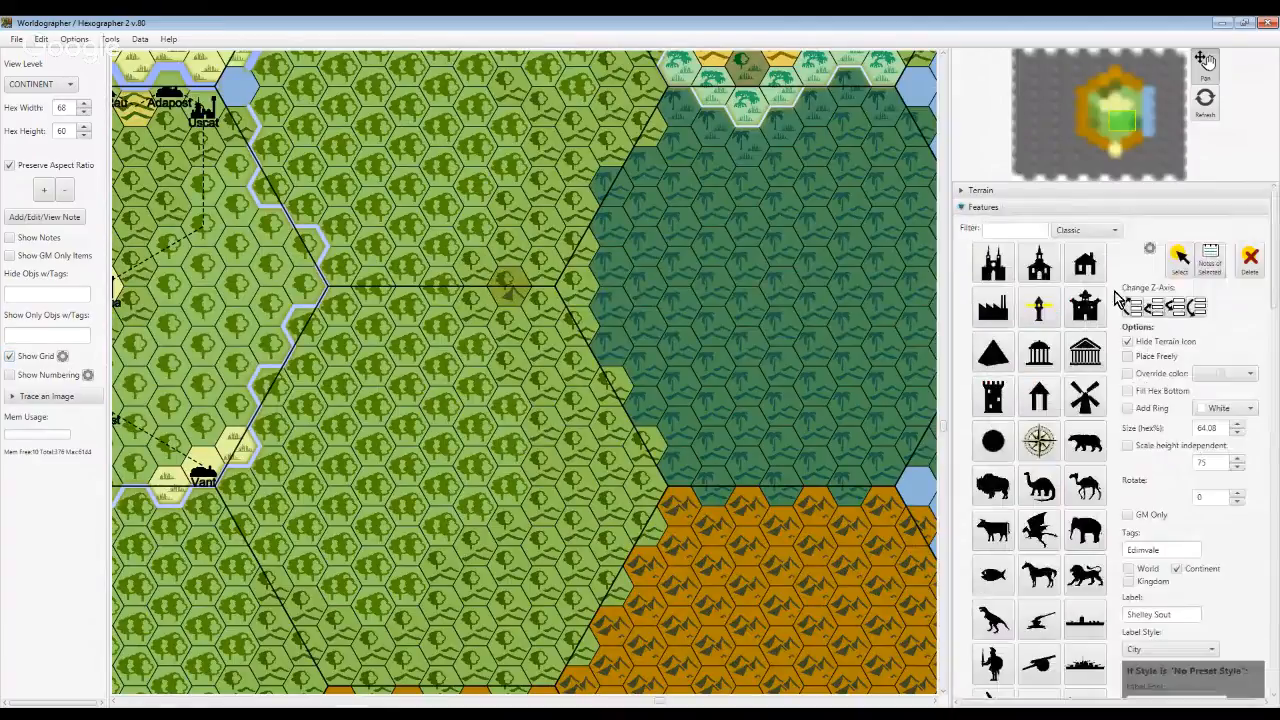
click(1015, 235)
text(set)
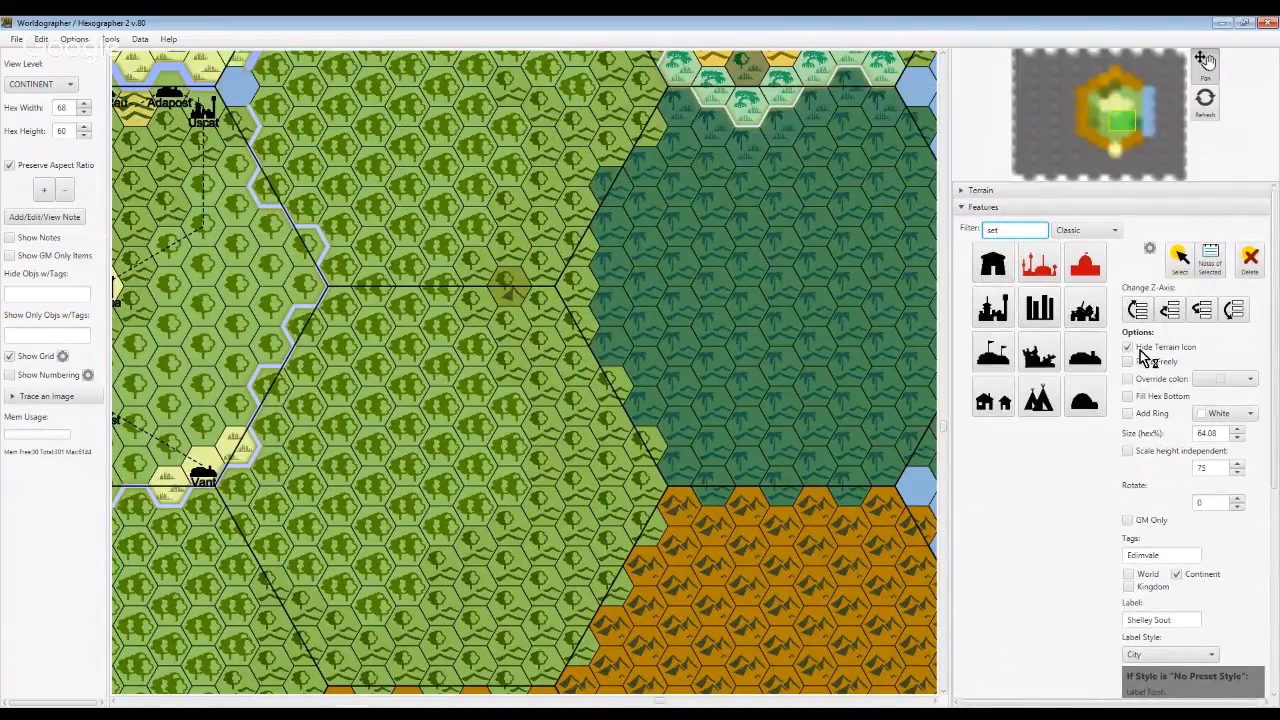
Choose the castle-like city icon for the new settlement and set its tag to Silvascus
click(1003, 318)
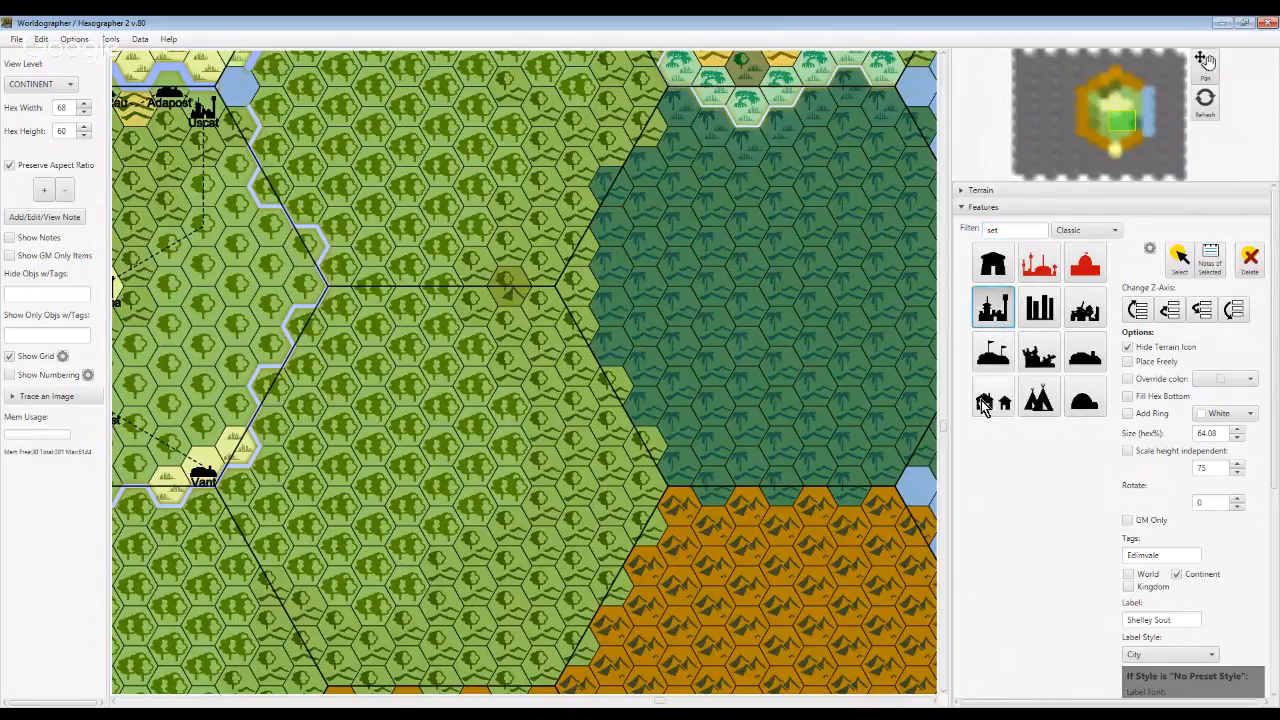
double_click(1170, 553)
text(Sil)
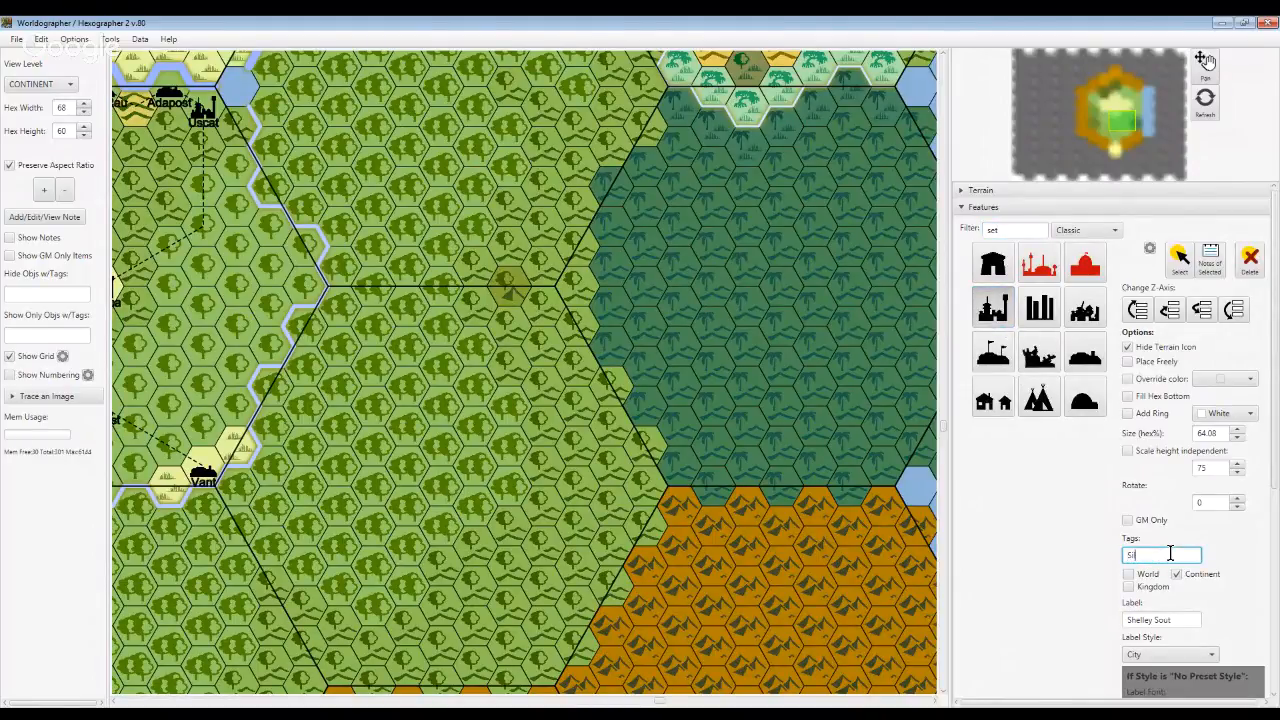
text(vascus)
Label the city feature Inspira and place it in the forest east of Vant
drag(1181, 621, 1119, 631)
key(ctrl+a)
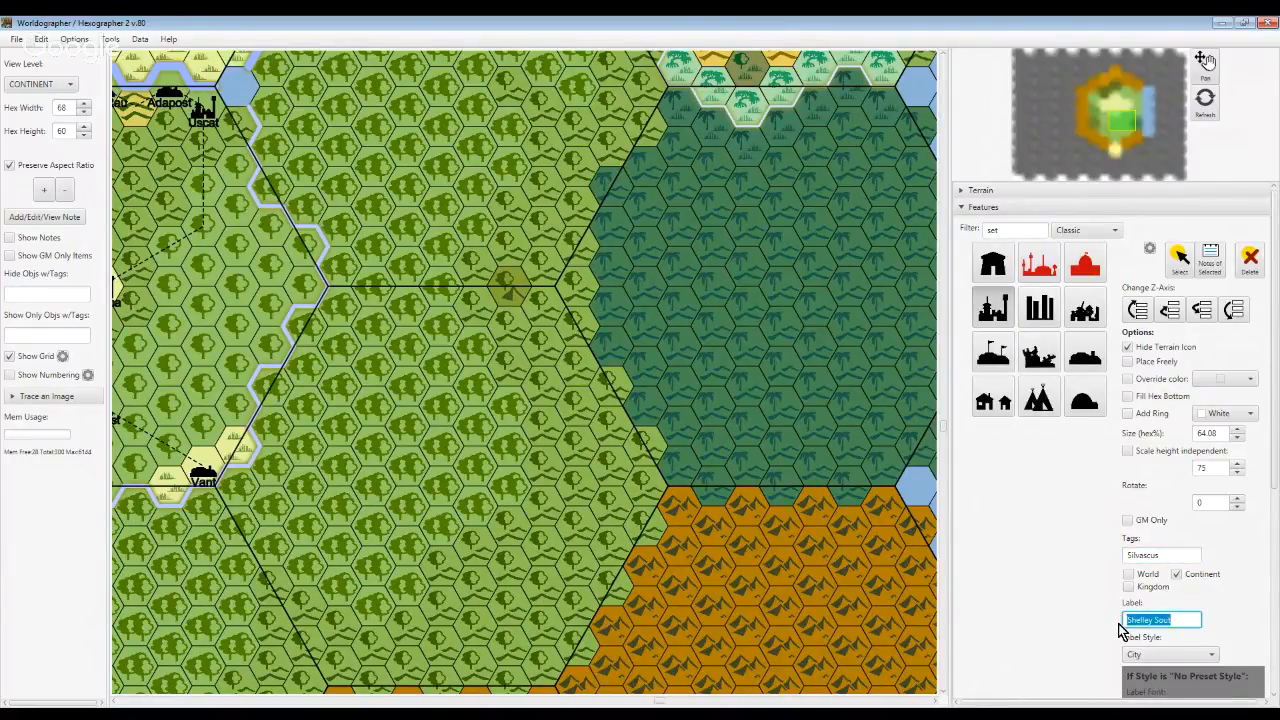
text(Inspira)
click(1094, 612)
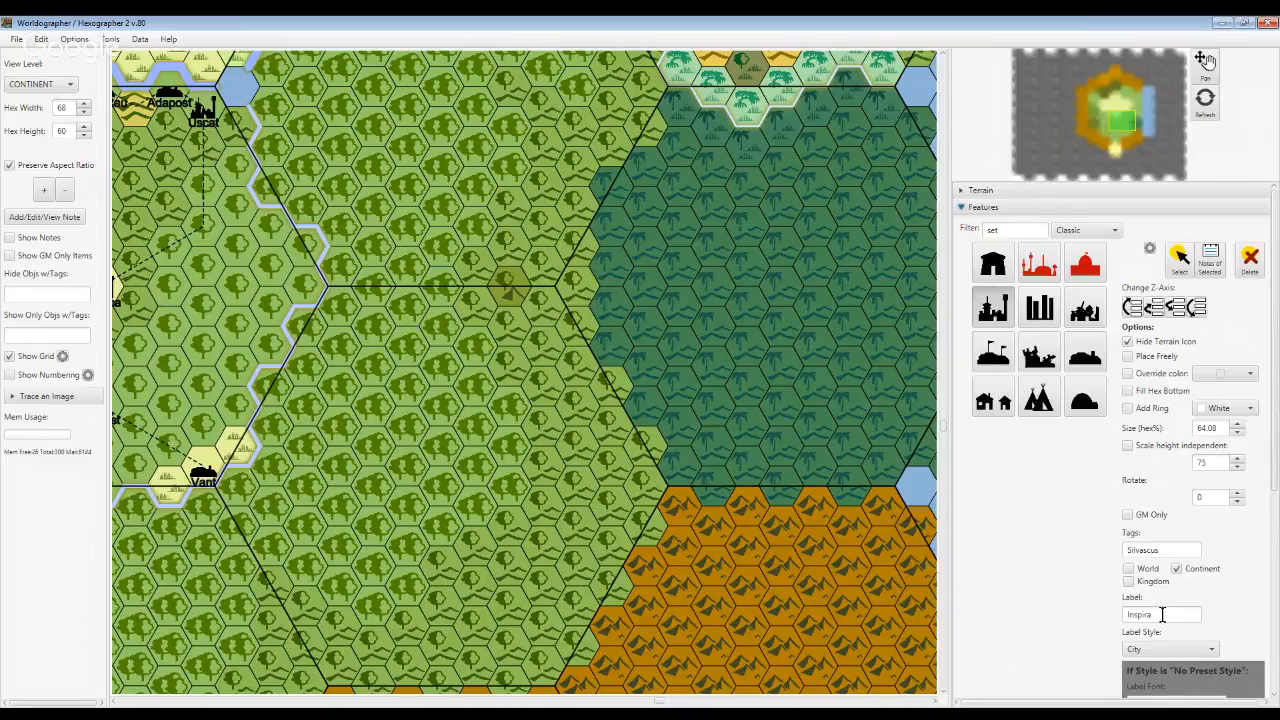
click(997, 312)
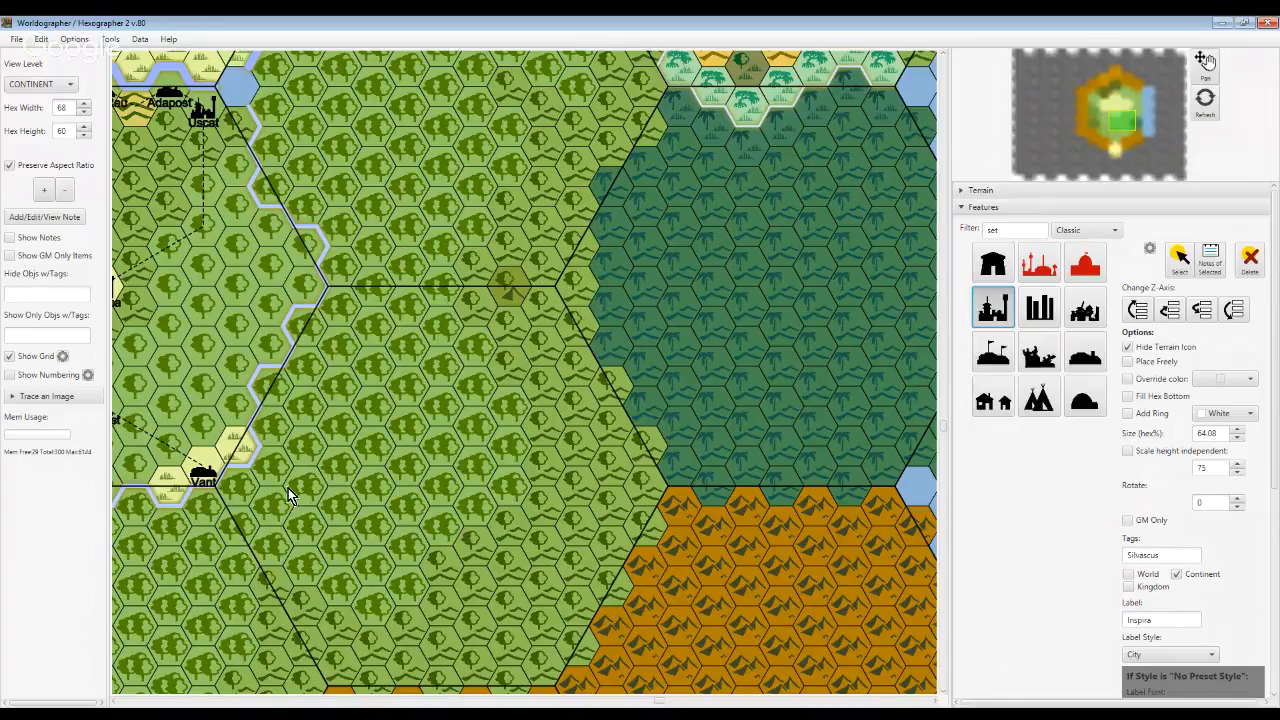
click(442, 495)
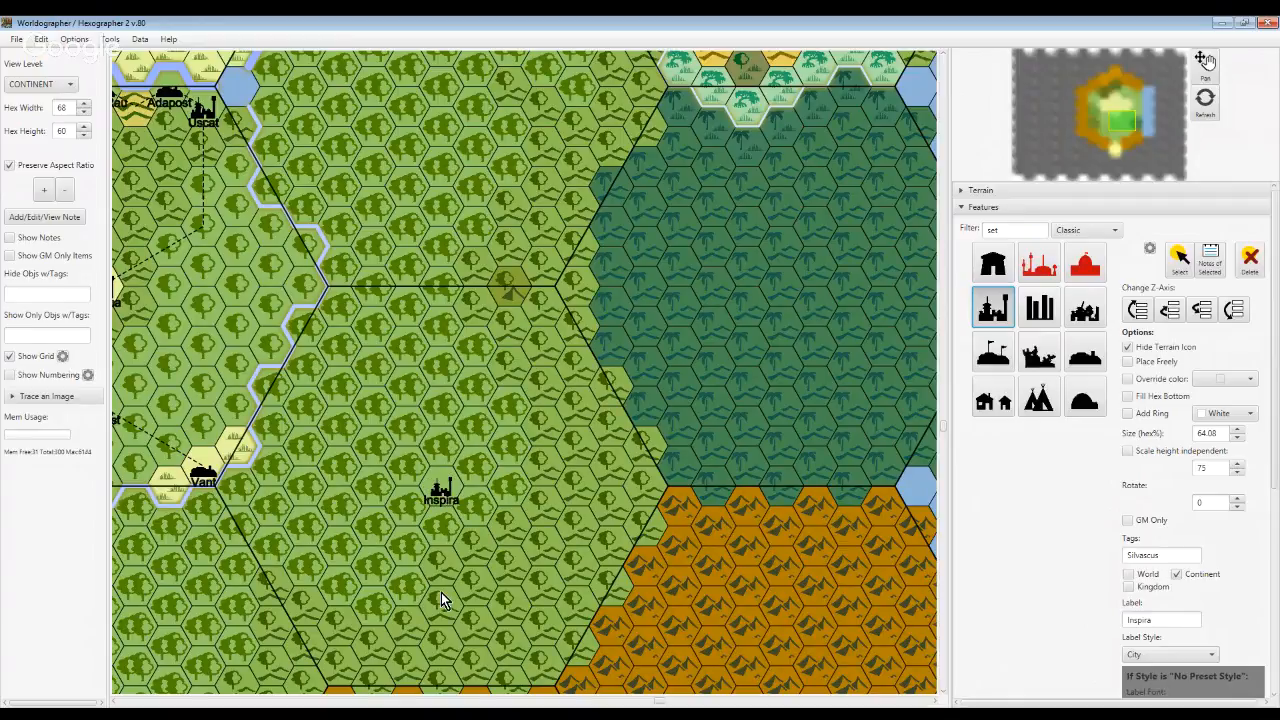
Choose the hilly deciduous forest terrain from the Classic tiles filtered by "dec" for the forest around Inspira
click(985, 207)
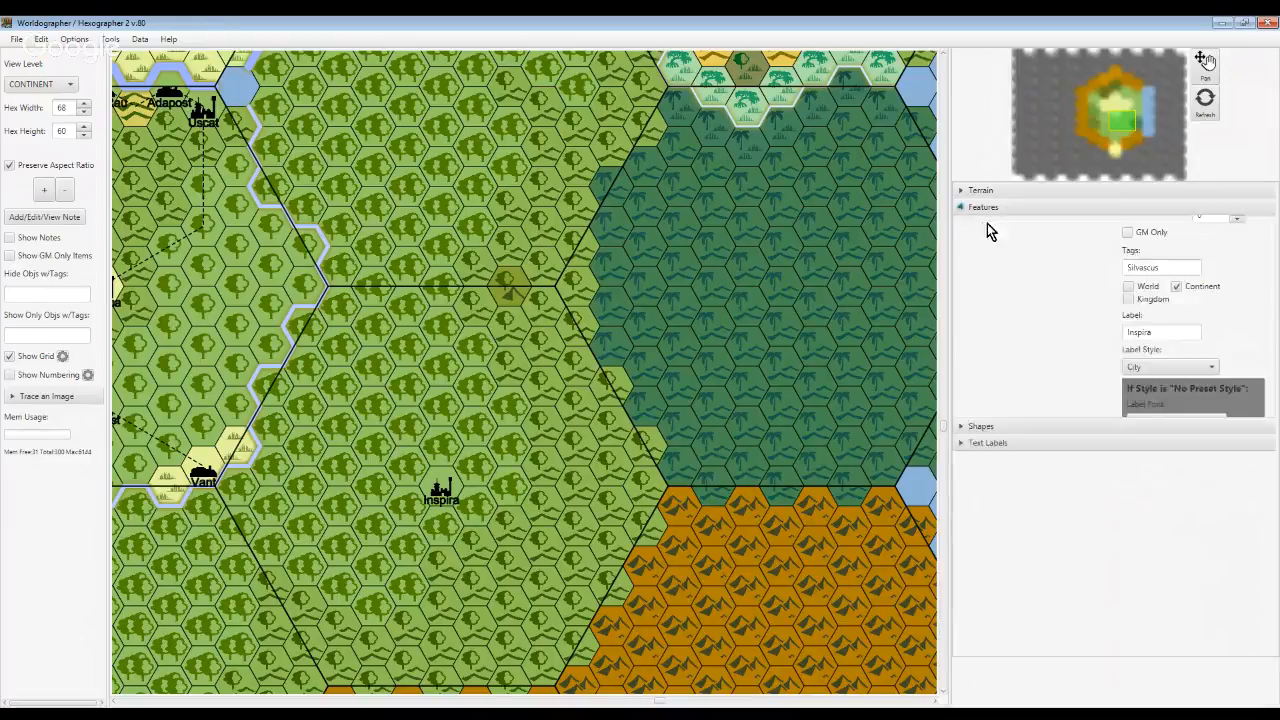
click(1023, 191)
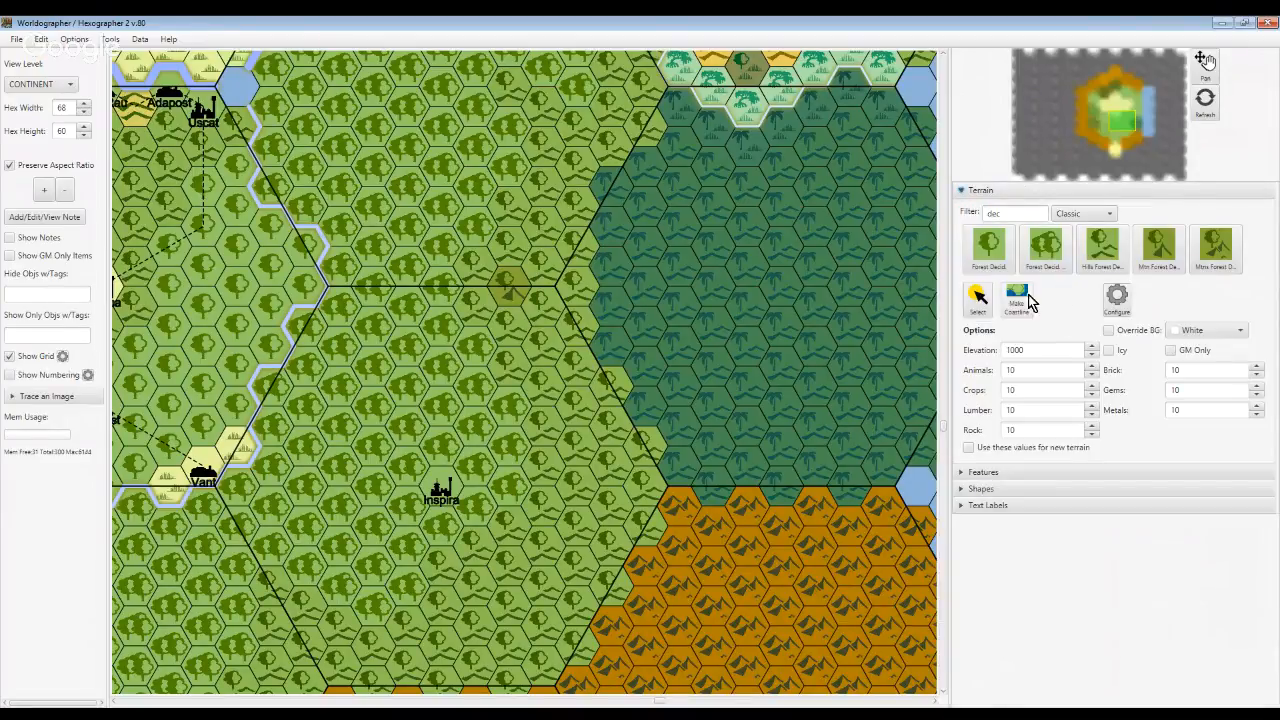
click(1007, 215)
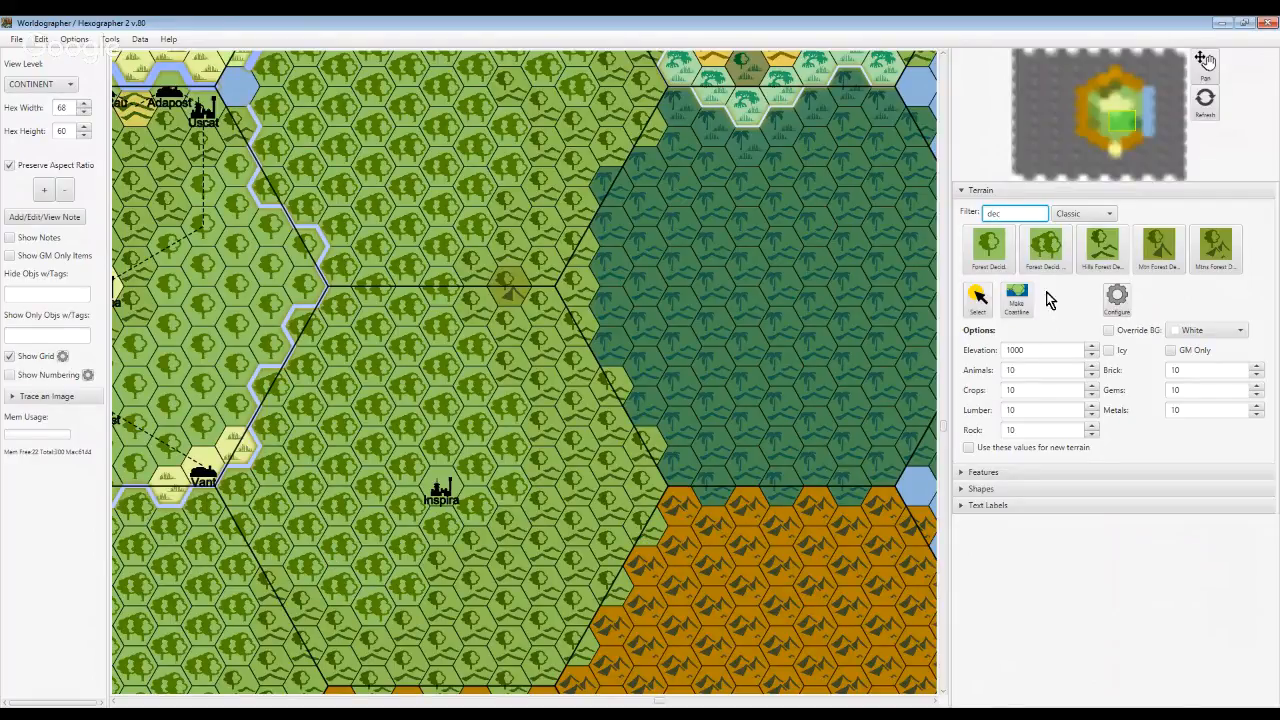
click(1096, 258)
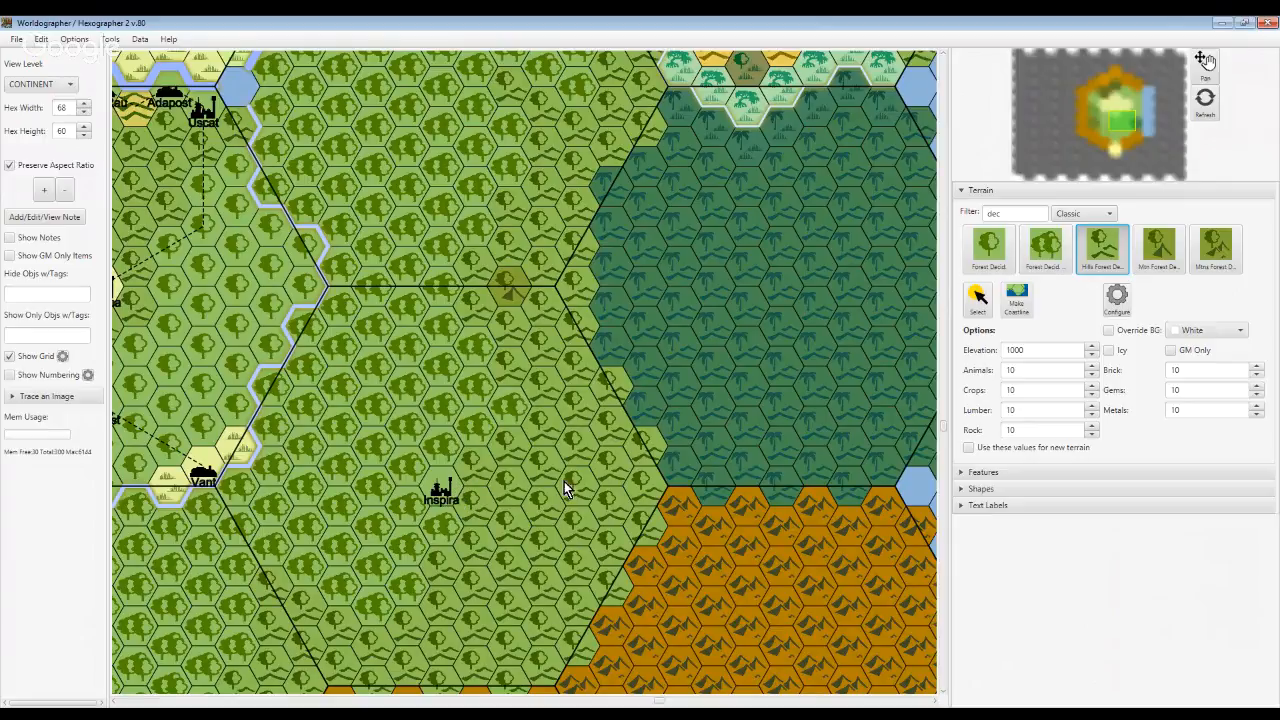
Place a small settlement feature labelled Mercor in the northern forest just southwest of Ashlyn Fay
click(1205, 62)
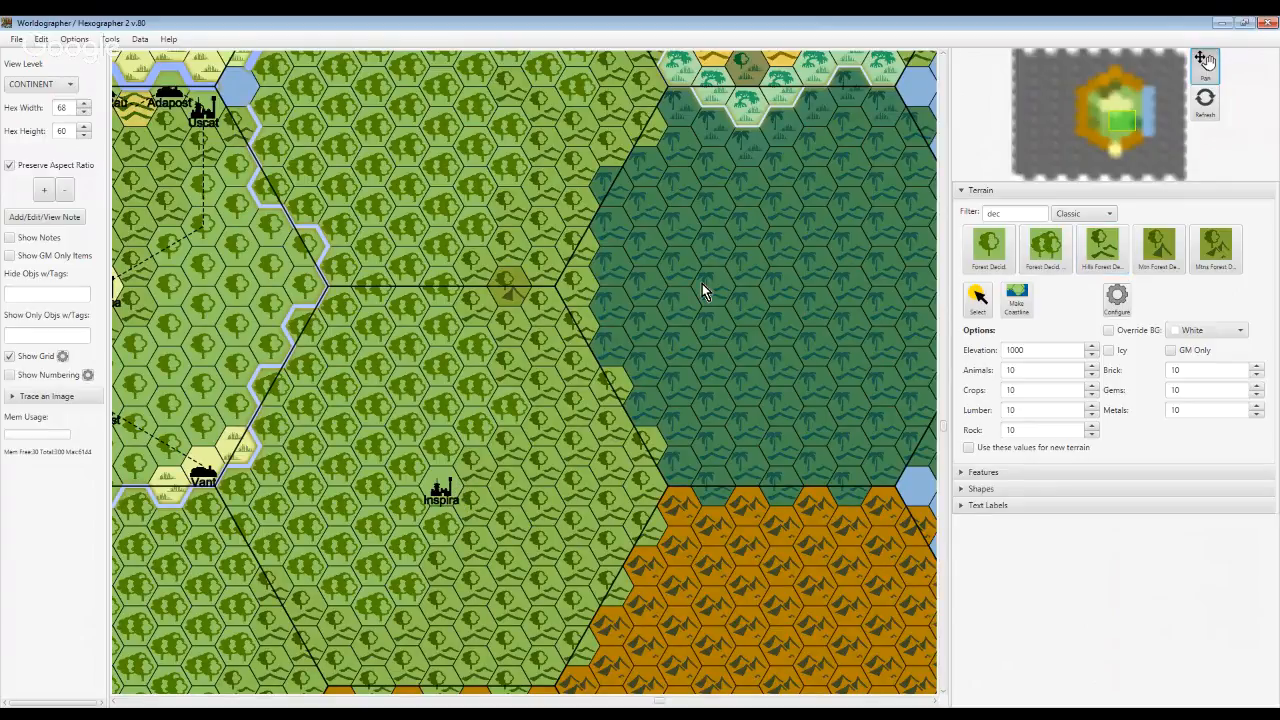
drag(702, 283, 612, 374)
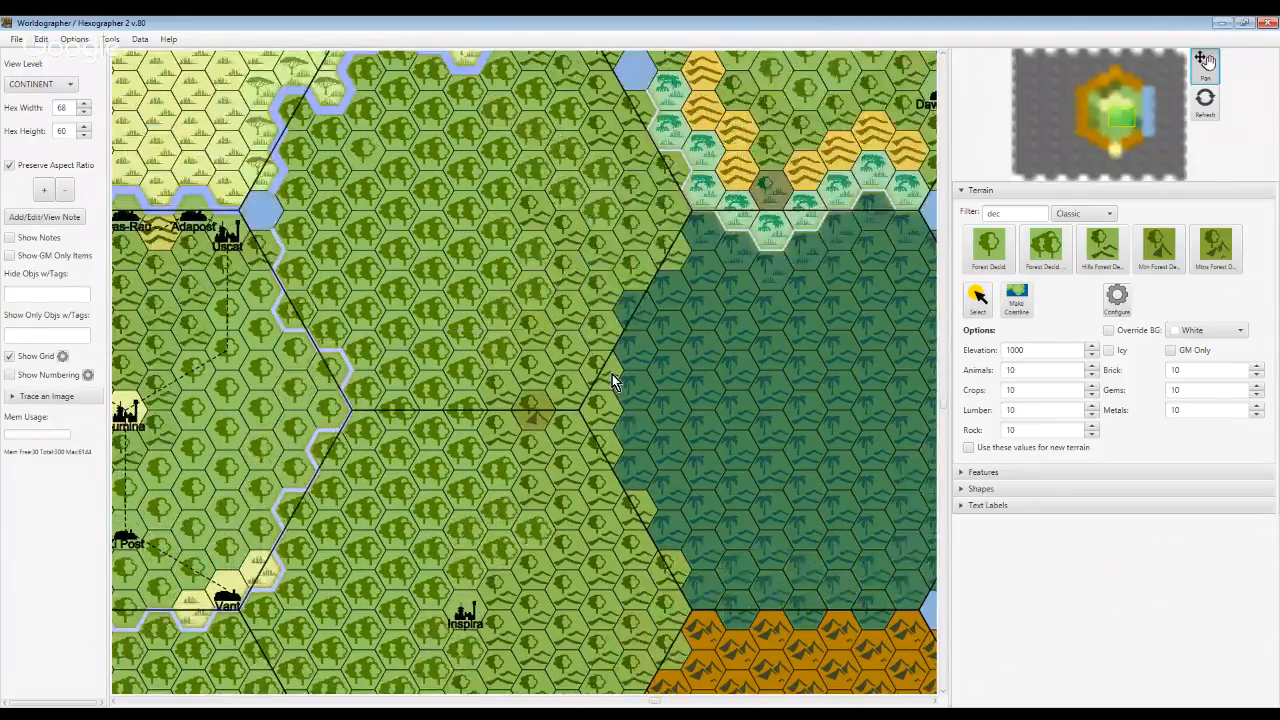
drag(593, 225, 552, 389)
drag(520, 301, 479, 372)
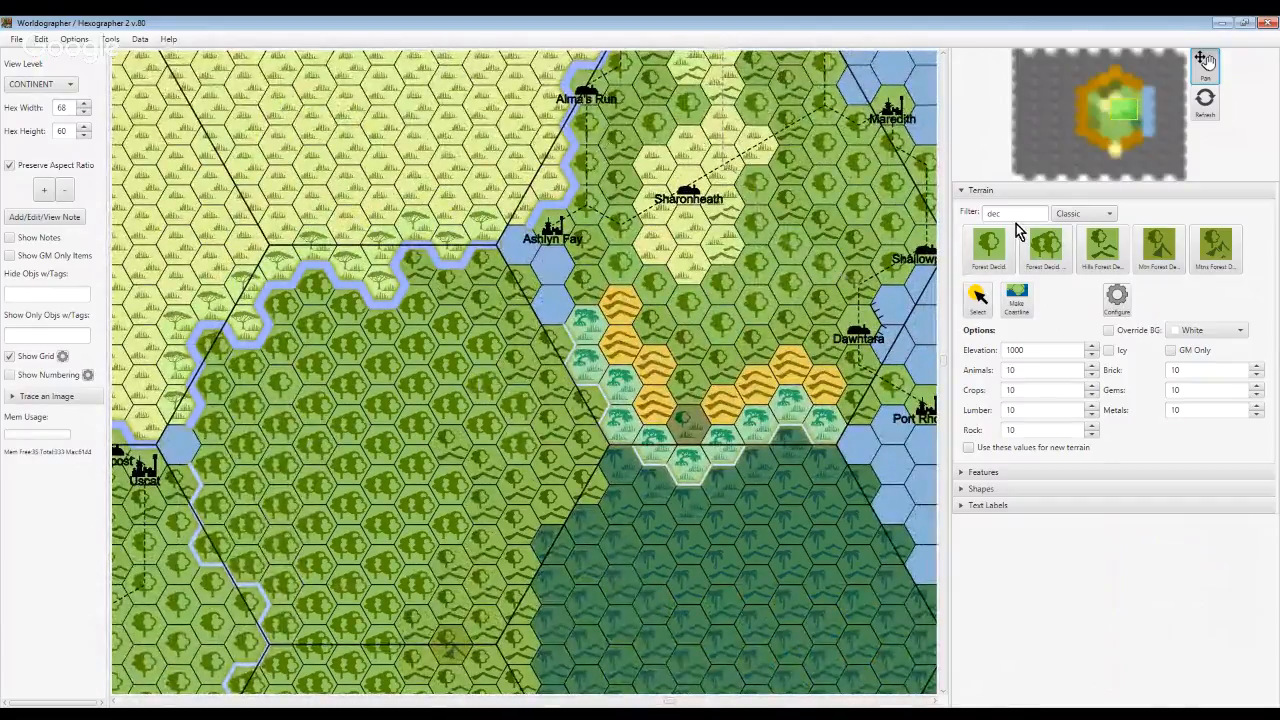
click(1030, 477)
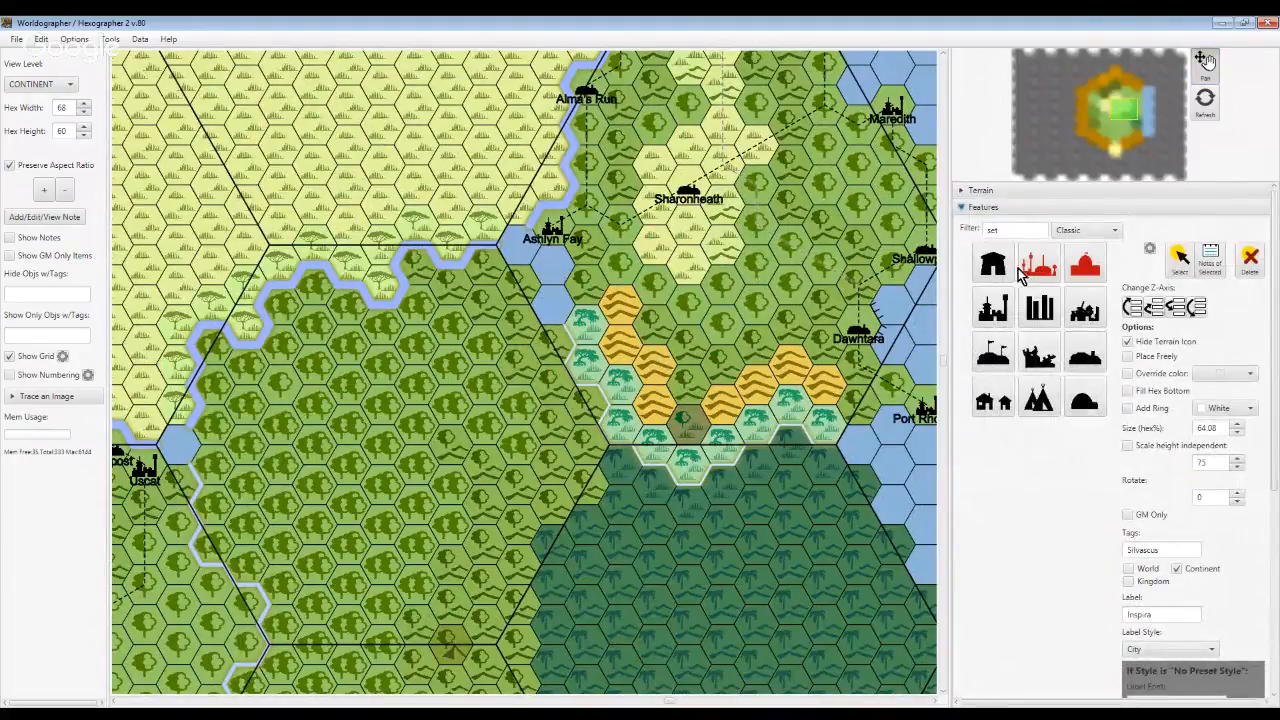
click(1009, 231)
click(1023, 473)
click(1085, 360)
double_click(1165, 620)
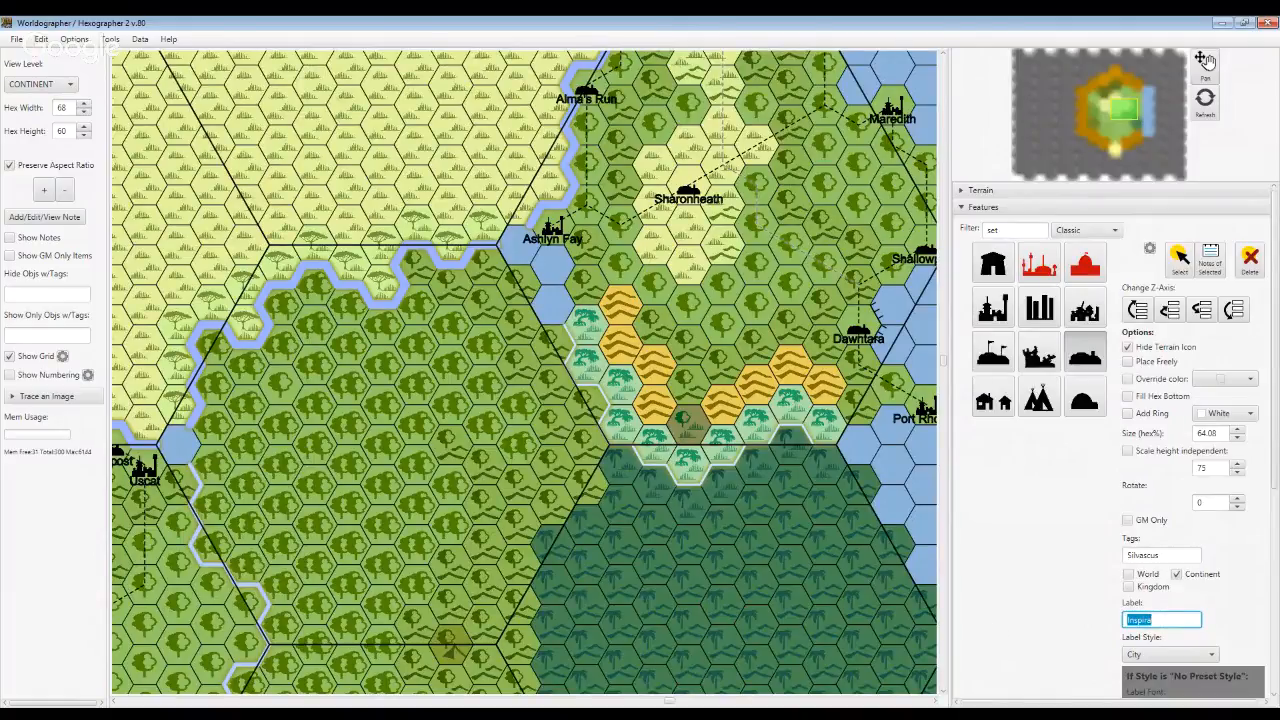
click(560, 714)
text(Mercor)
click(1099, 372)
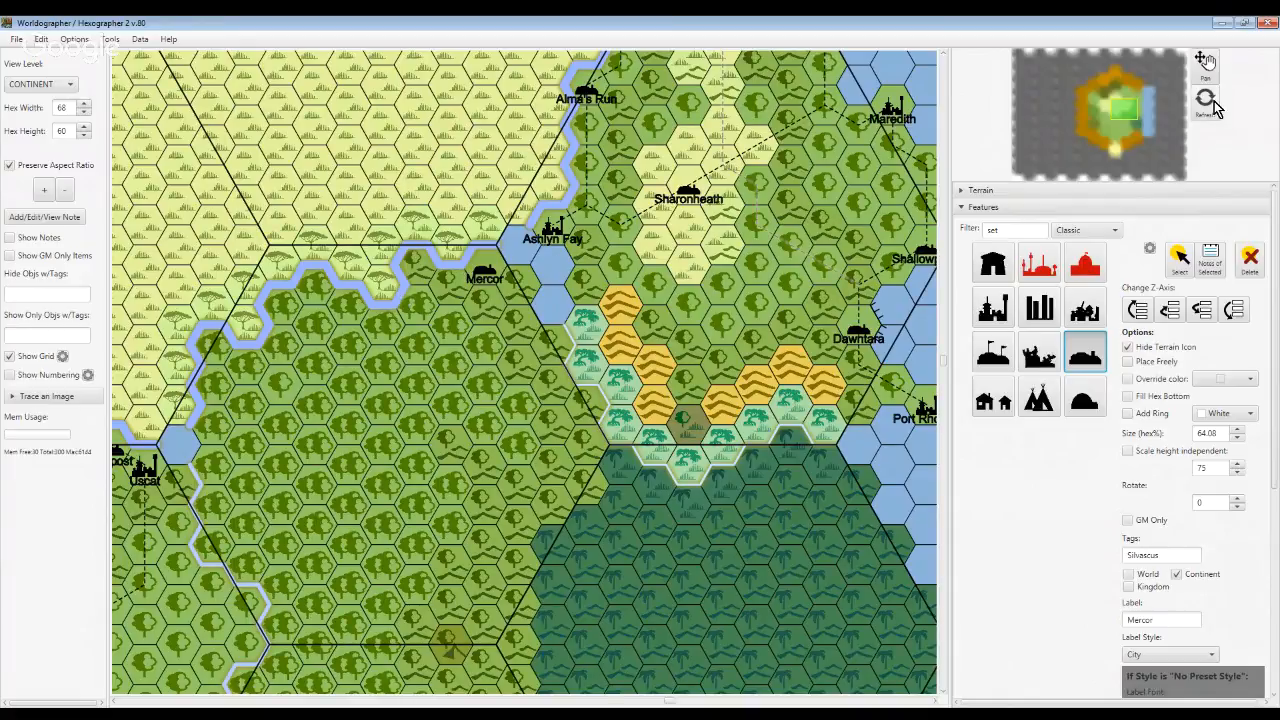
Examine the forest from Mercor south to Inspira and the jungle south of Port Rhonda
click(1205, 63)
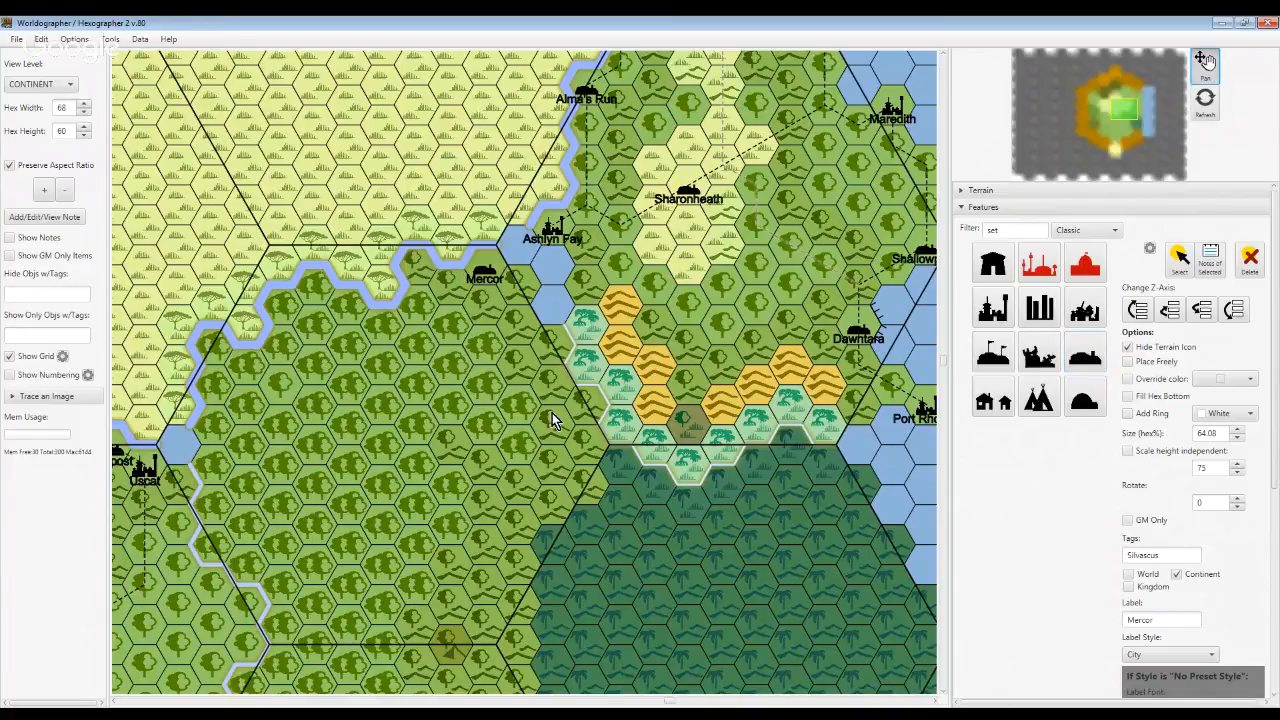
drag(513, 463, 623, 366)
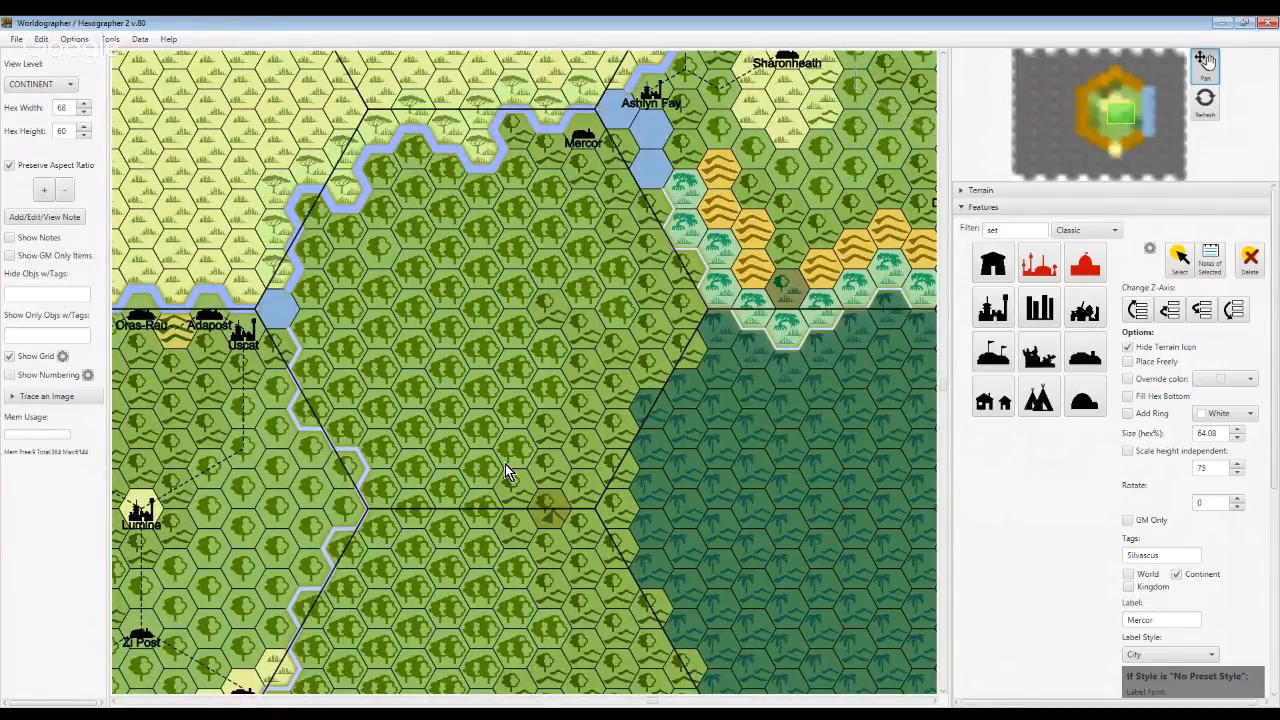
drag(362, 393, 400, 407)
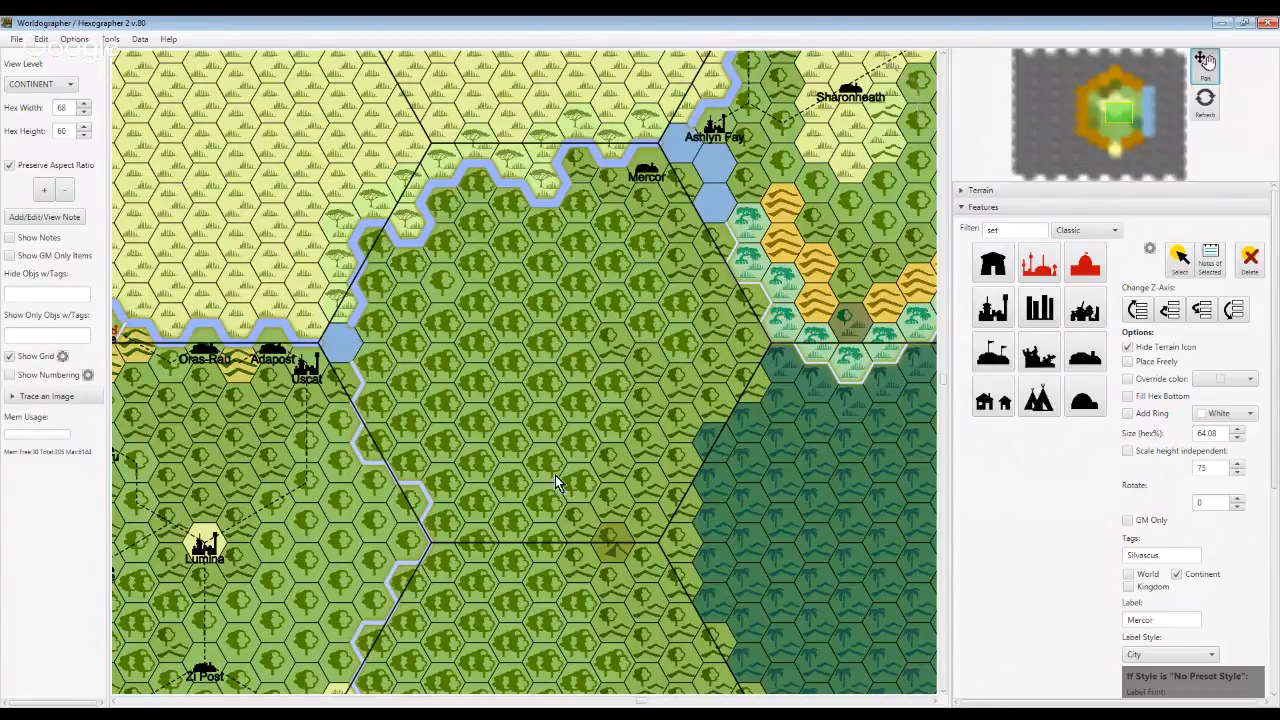
drag(554, 451, 478, 253)
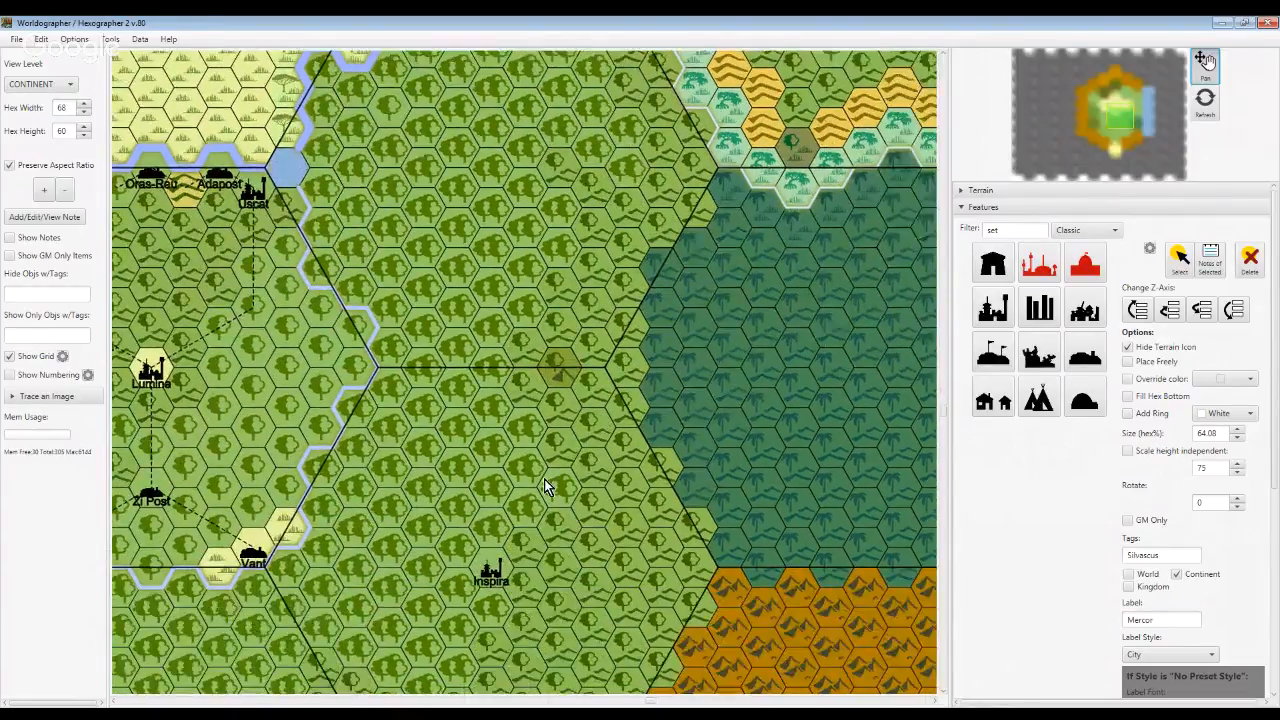
drag(545, 479, 591, 382)
drag(602, 504, 642, 424)
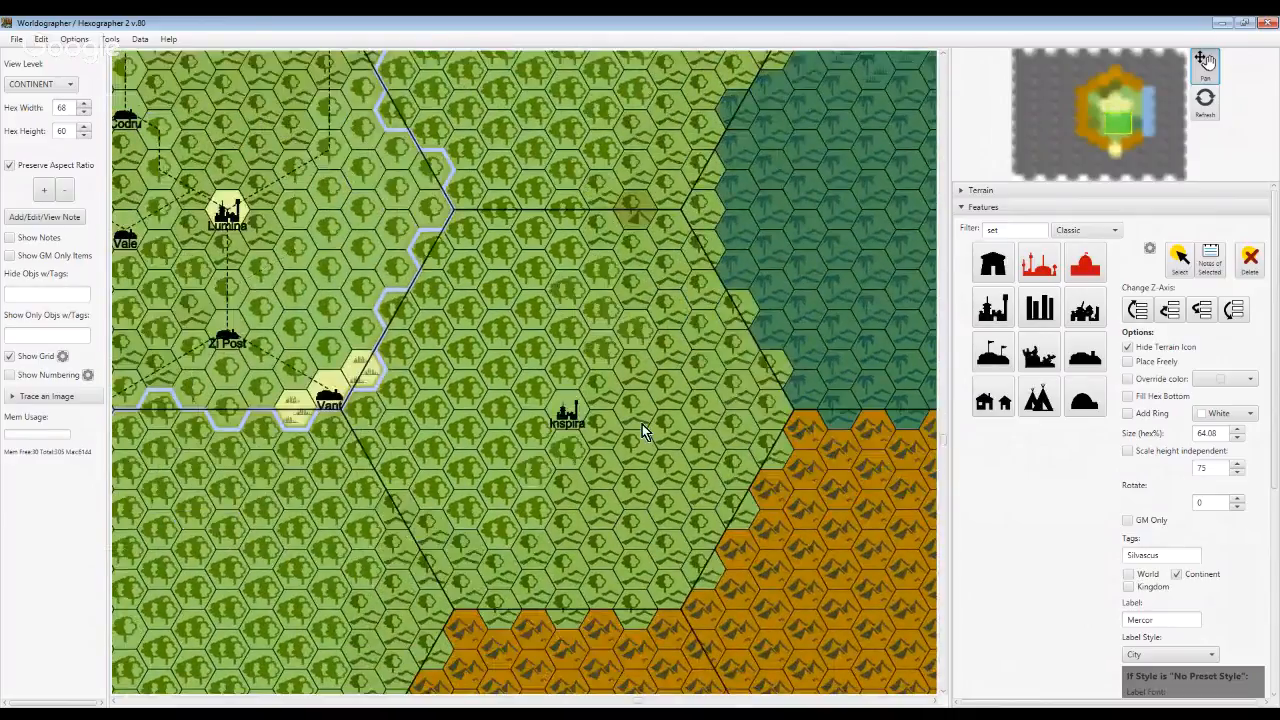
drag(538, 521, 612, 424)
drag(757, 290, 521, 430)
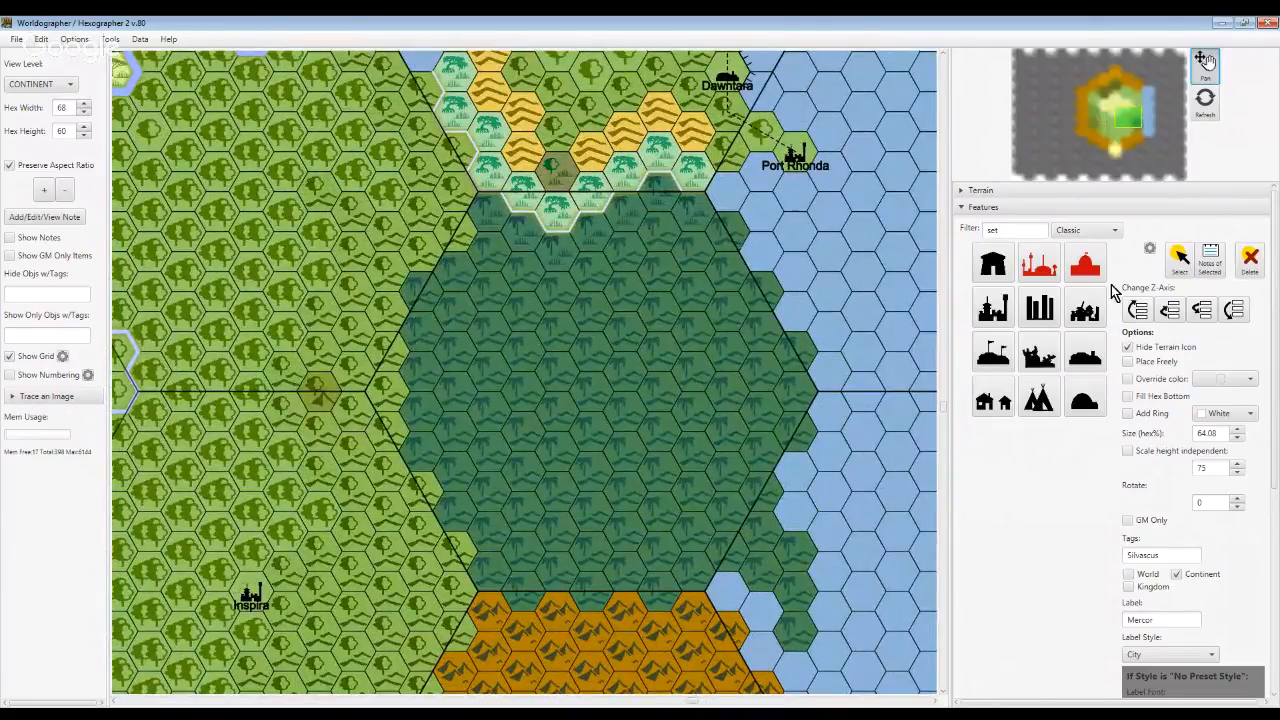
Filter the terrain by "jung" and paint mountainous jungle forest hexes along the jungle's southwestern edge, checking them without the grid
click(1008, 190)
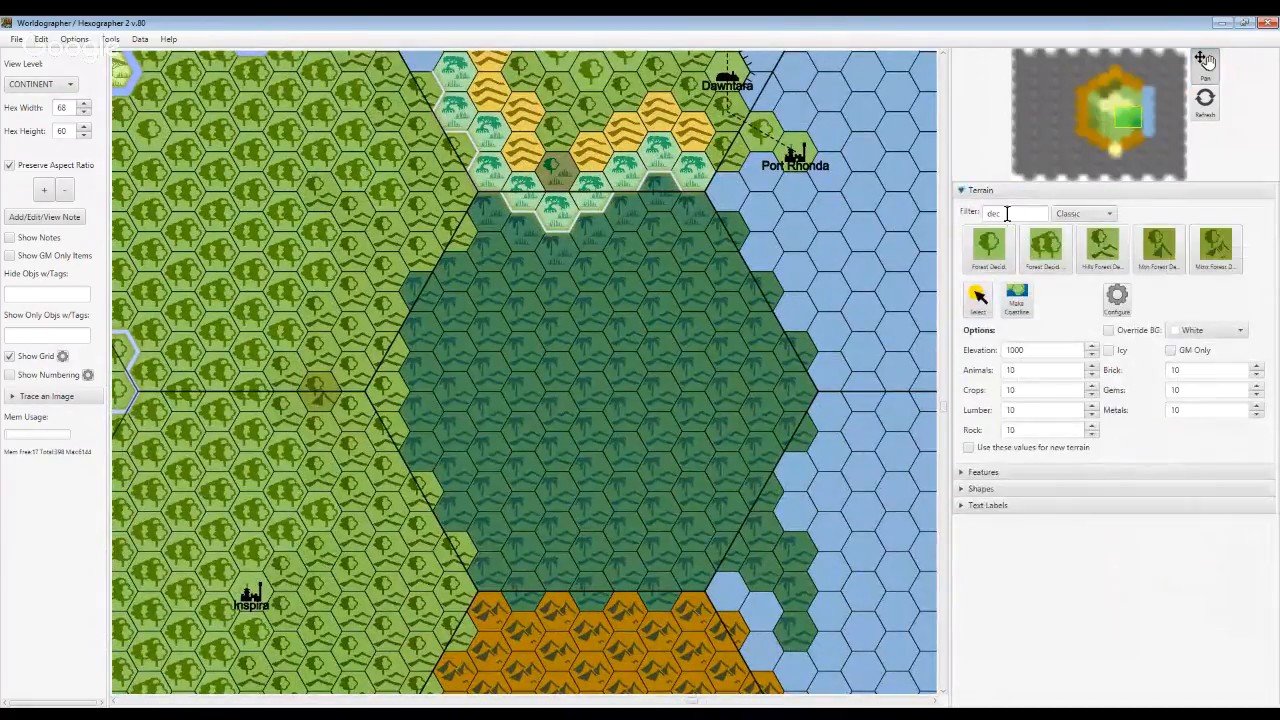
double_click(1007, 214)
text(jung)
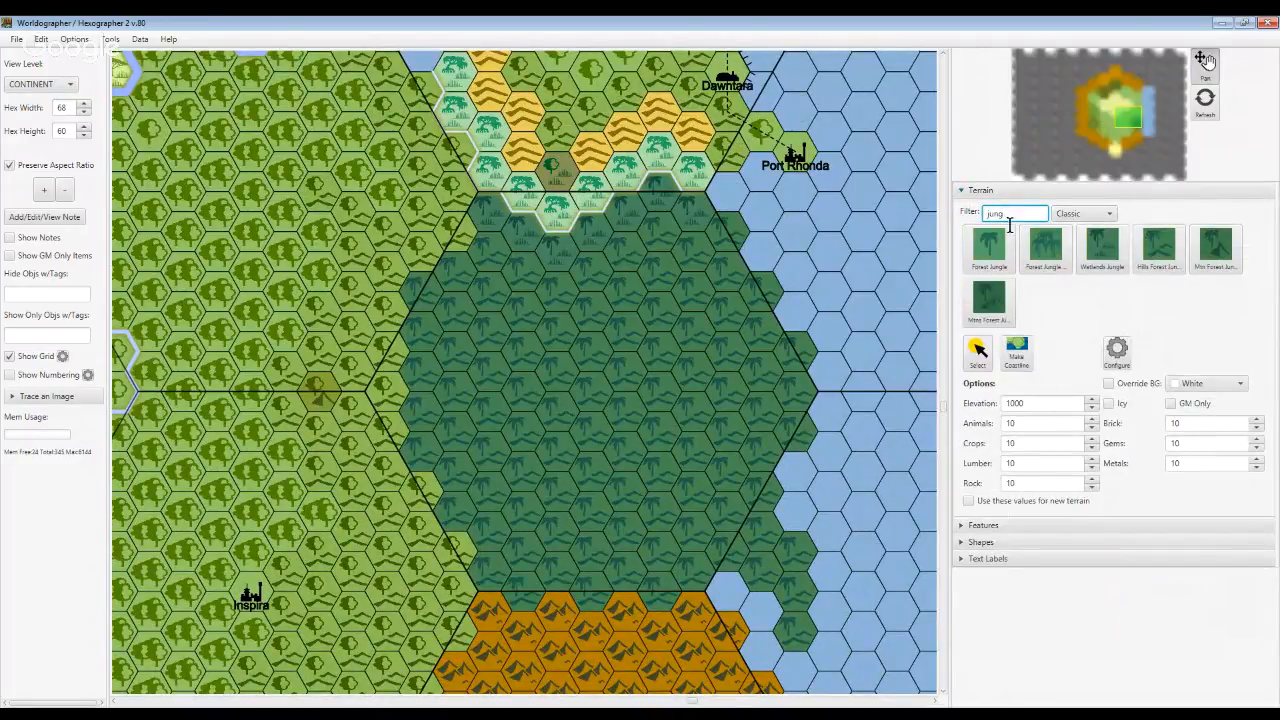
click(1000, 301)
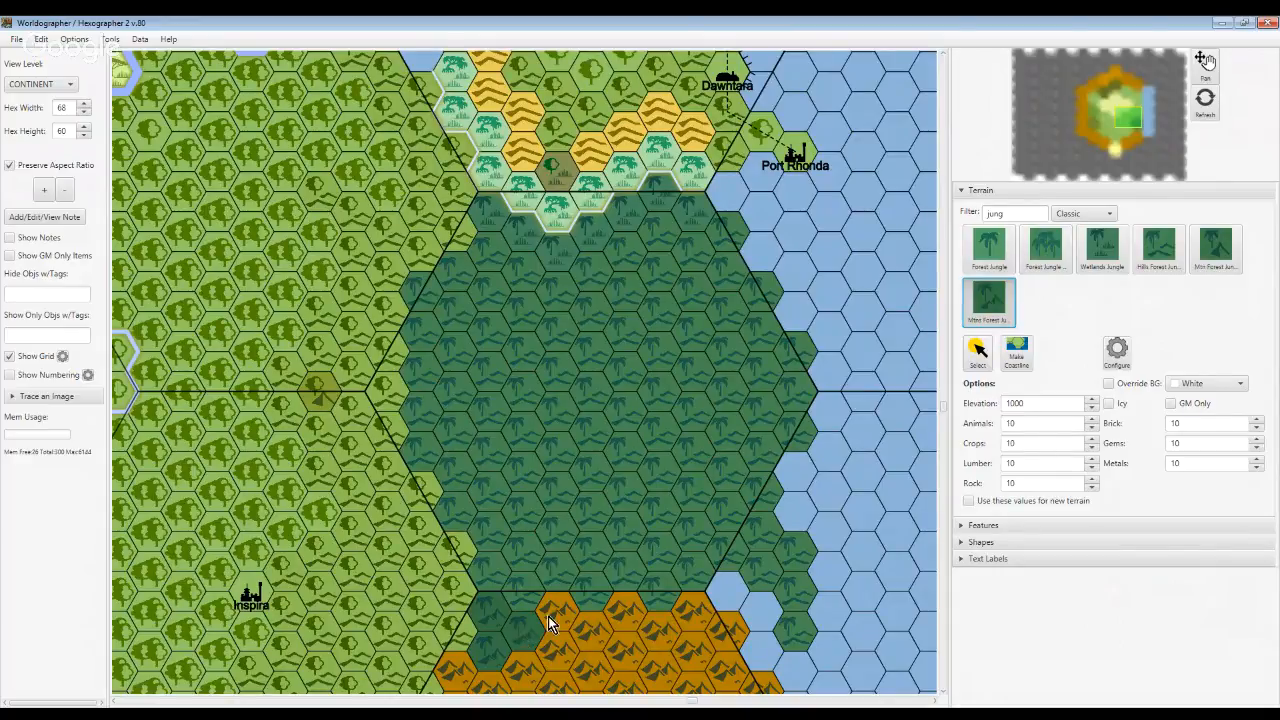
click(33, 356)
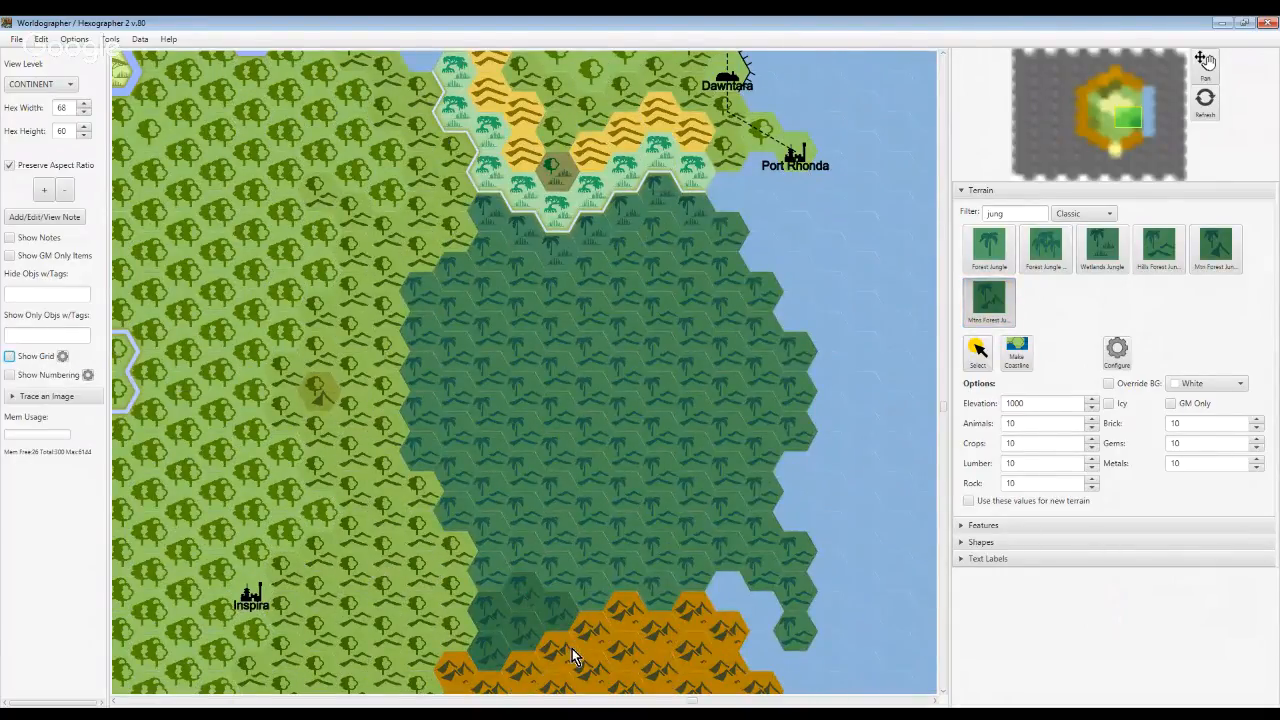
click(42, 362)
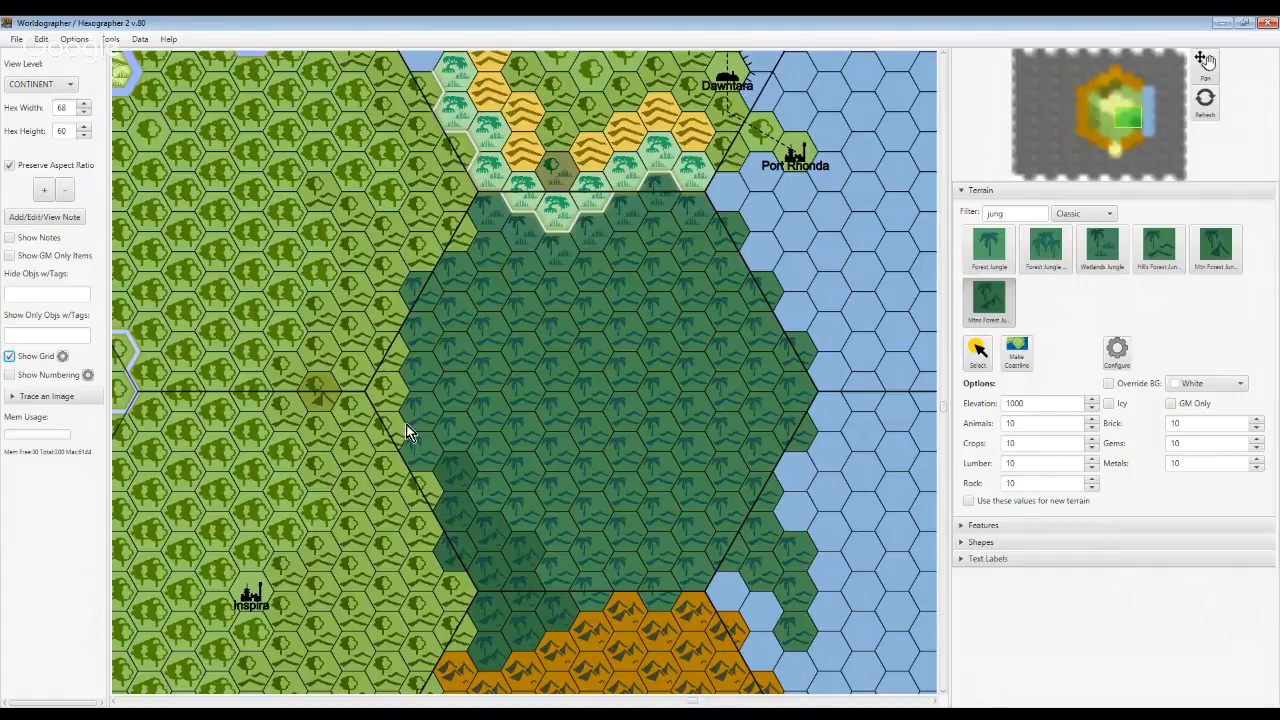
Set up a new line shape of type ELEVATION with a black stroke
click(1050, 190)
click(1022, 224)
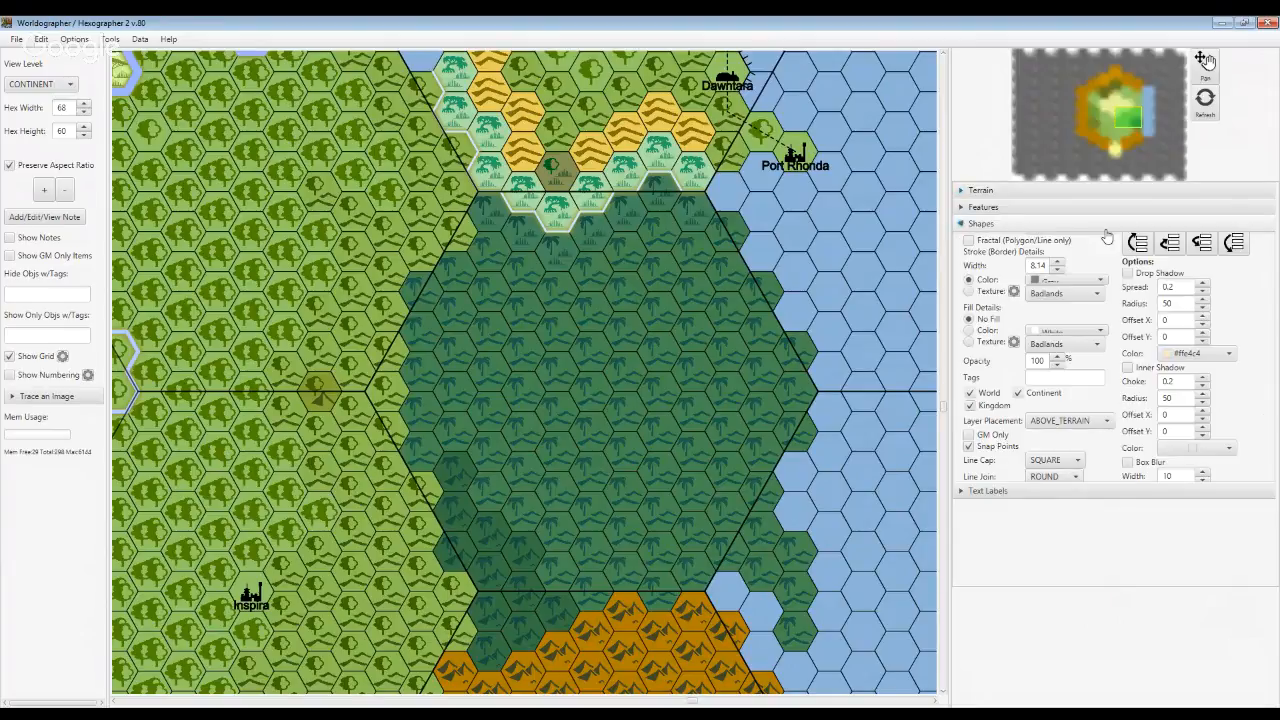
click(1061, 256)
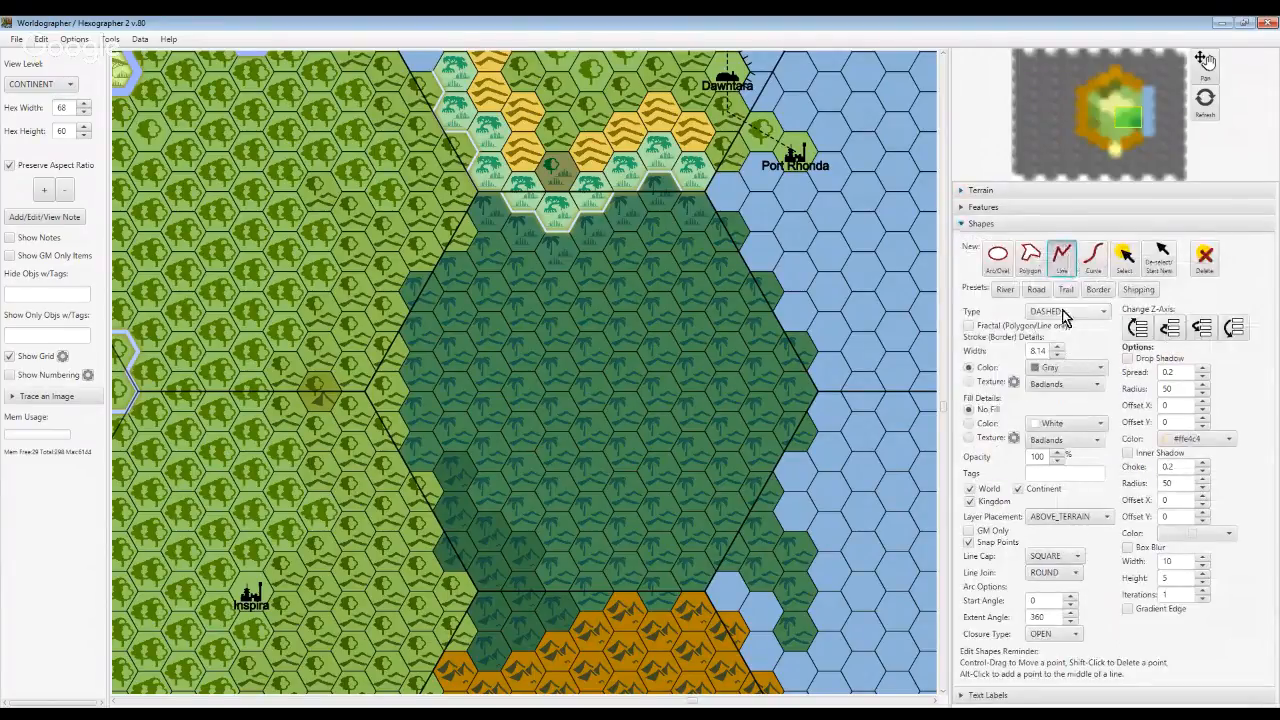
click(1071, 372)
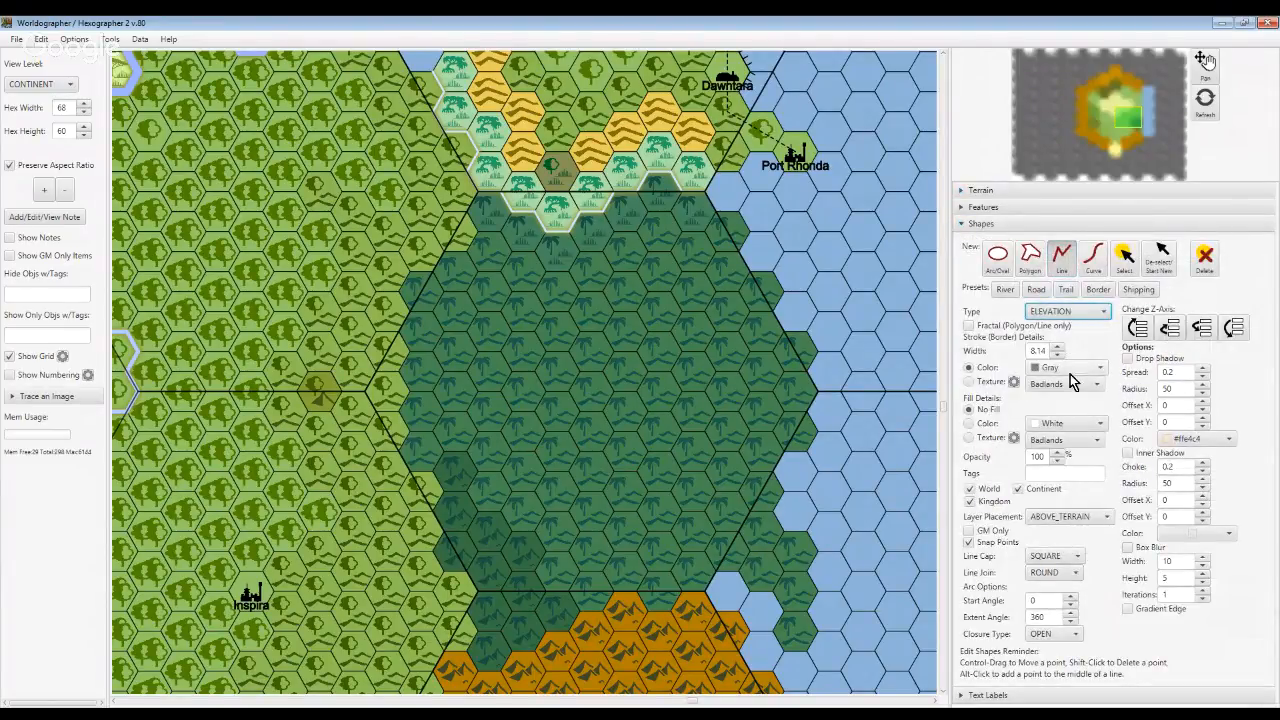
click(1071, 369)
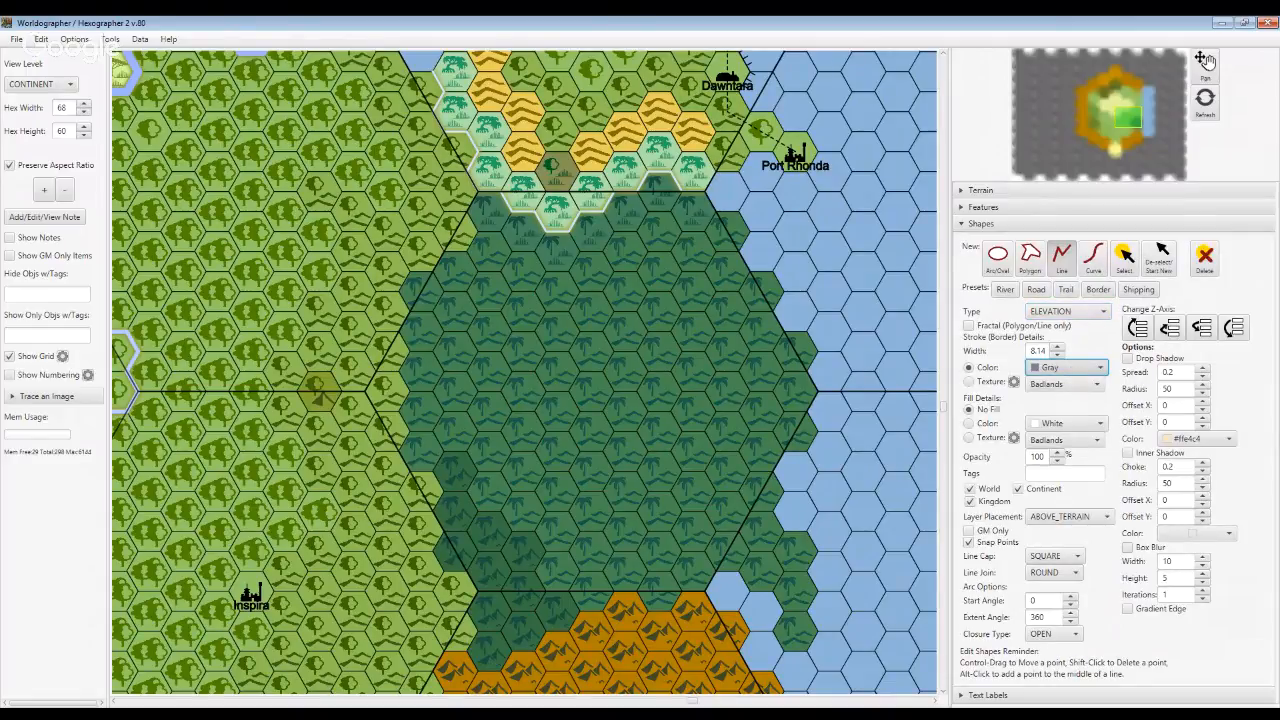
click(1152, 397)
Set the elevation line's stroke width to 8
double_click(1035, 351)
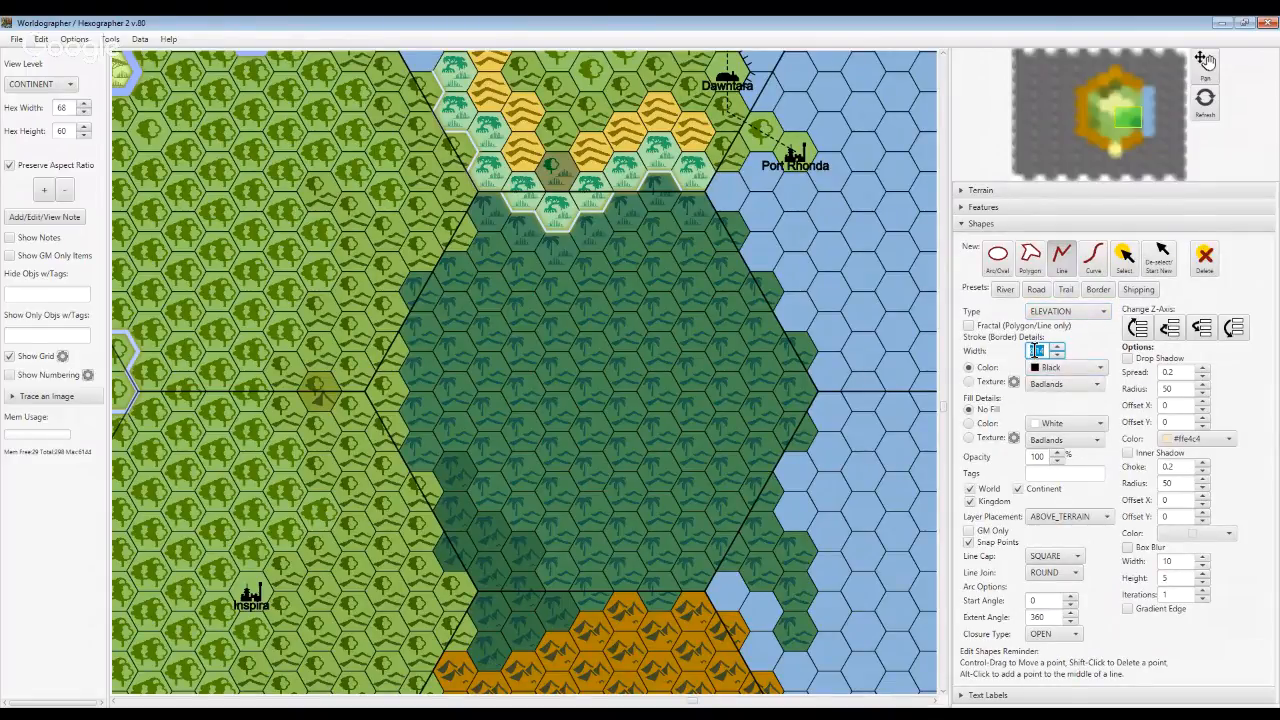
text(7)
click(1058, 348)
drag(1044, 352, 1036, 361)
text(7)
click(1058, 347)
Draw the elevation line for the Continent level only along the jungle's western border, and finish it with the grid hidden
click(969, 488)
click(969, 501)
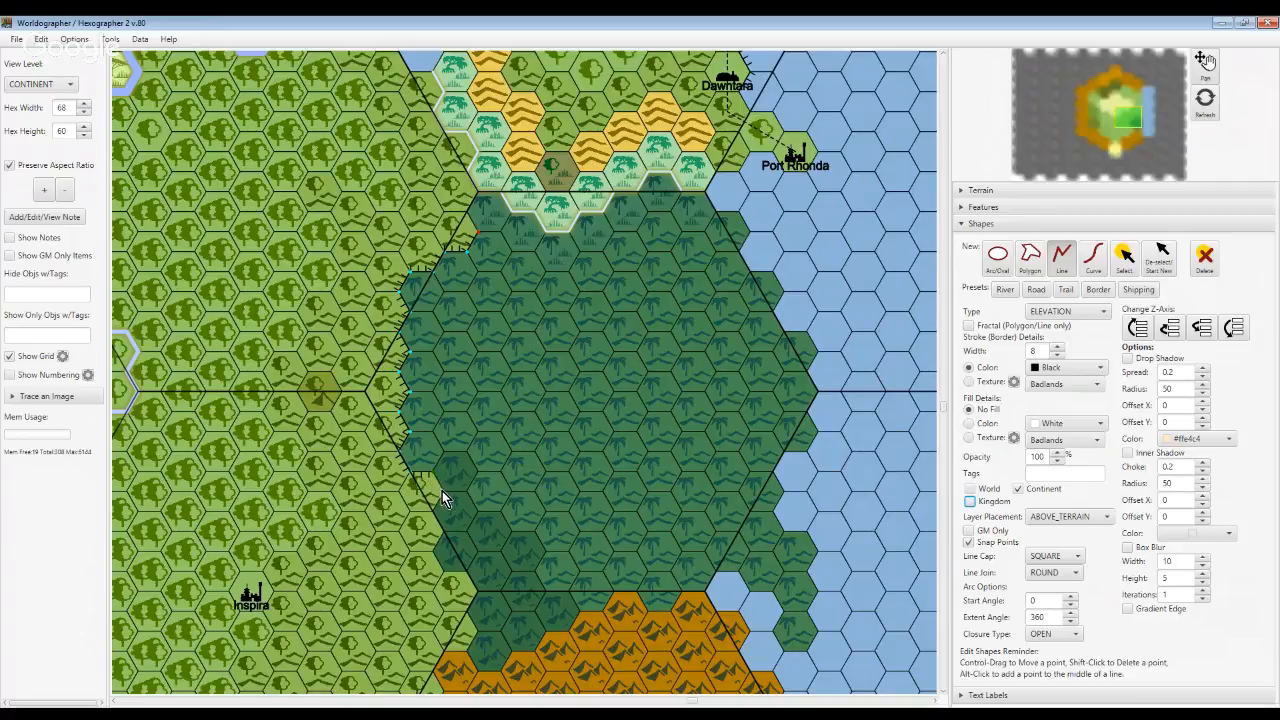
click(10, 356)
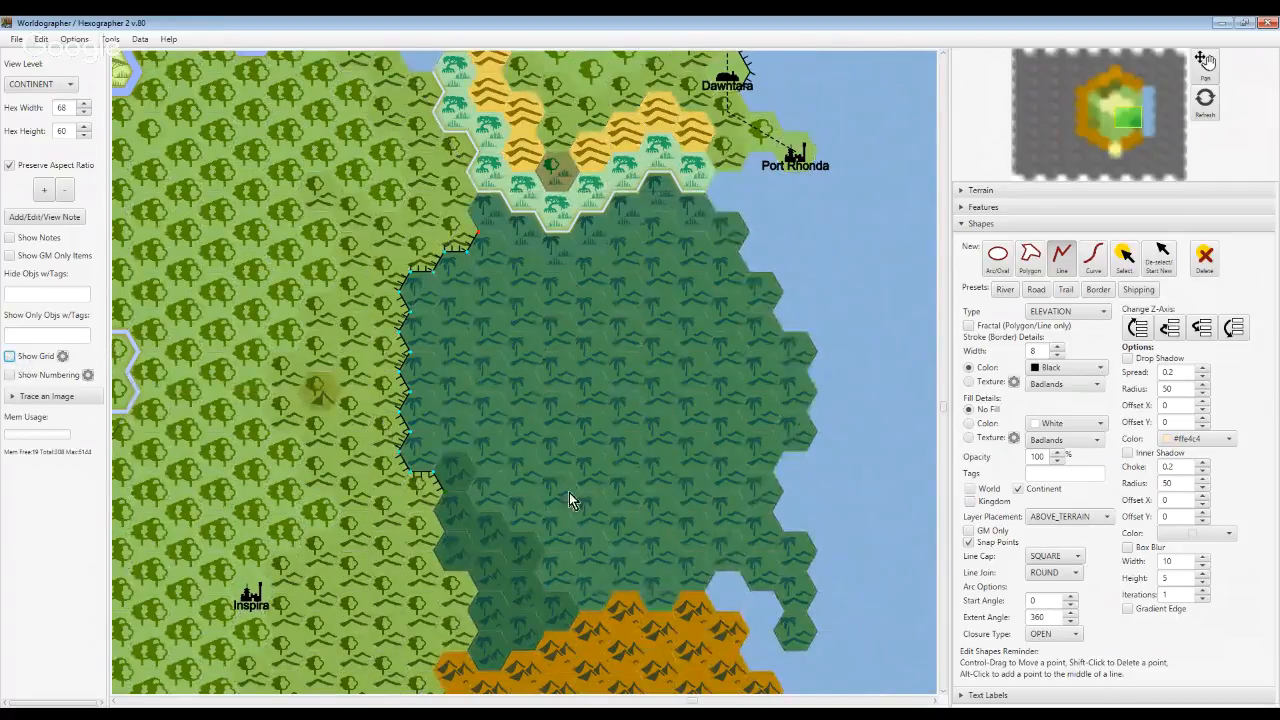
click(1160, 258)
click(1126, 189)
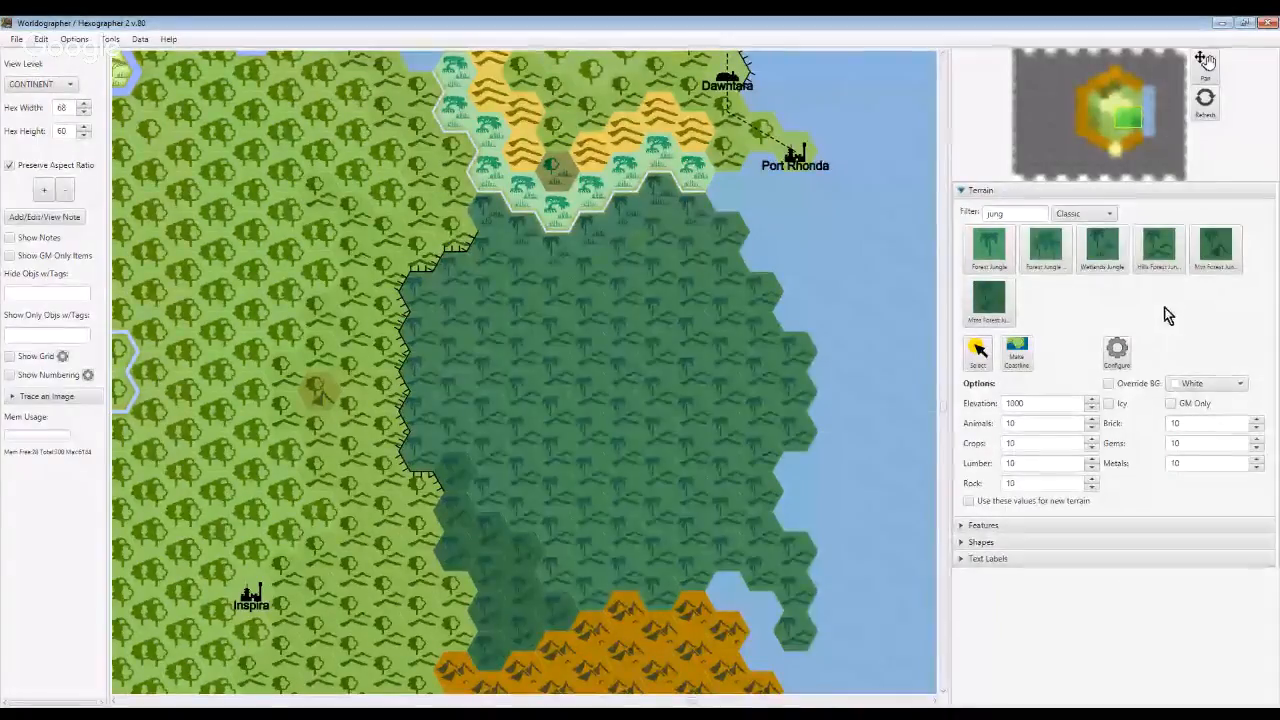
Paint mountainous jungle hexes along the jungle's southern edge and wetlands jungle hexes along its northern edge
click(988, 298)
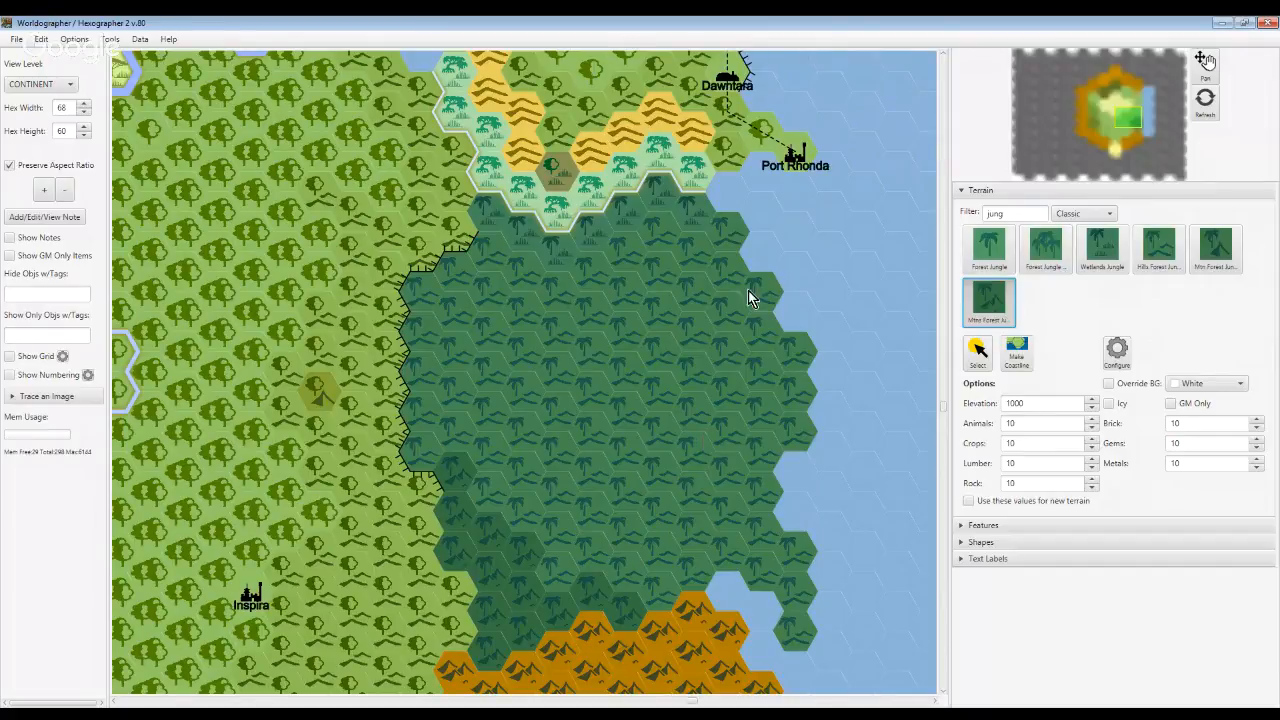
click(1118, 260)
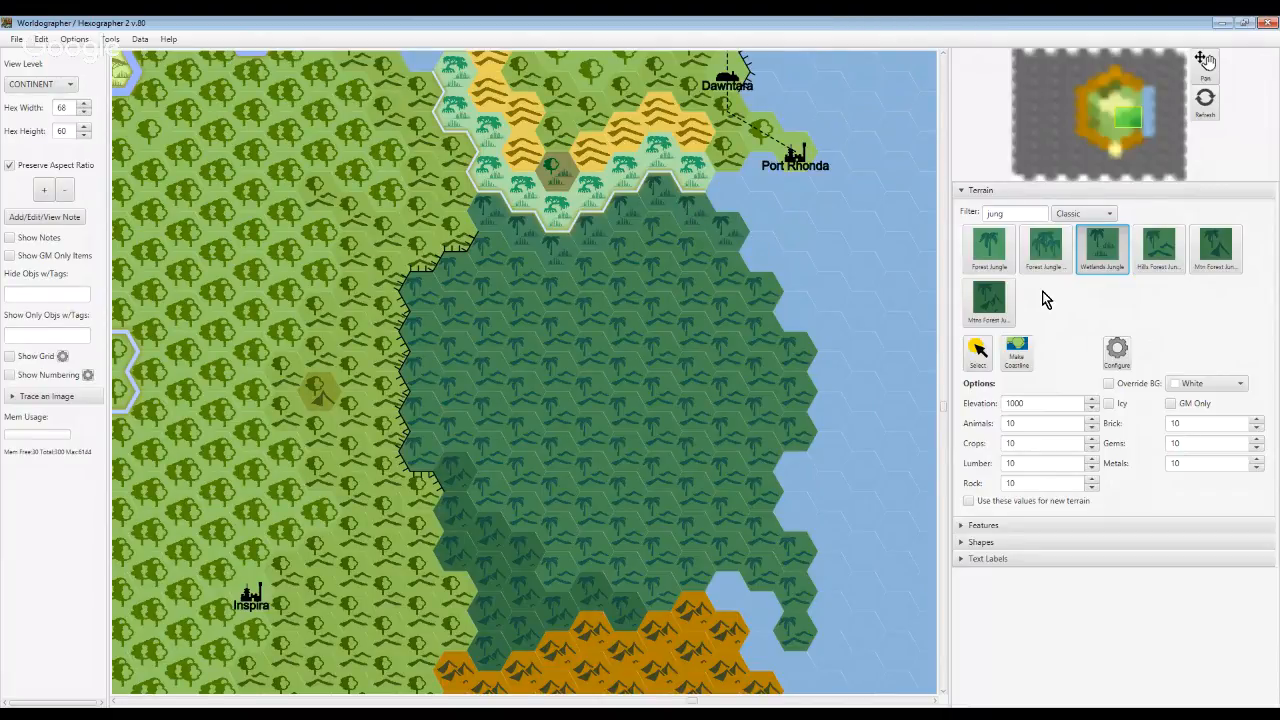
Paint light Forest Jungle hexes along the jungle's eastern coast and heavy jungle hexes across its northern part
click(988, 250)
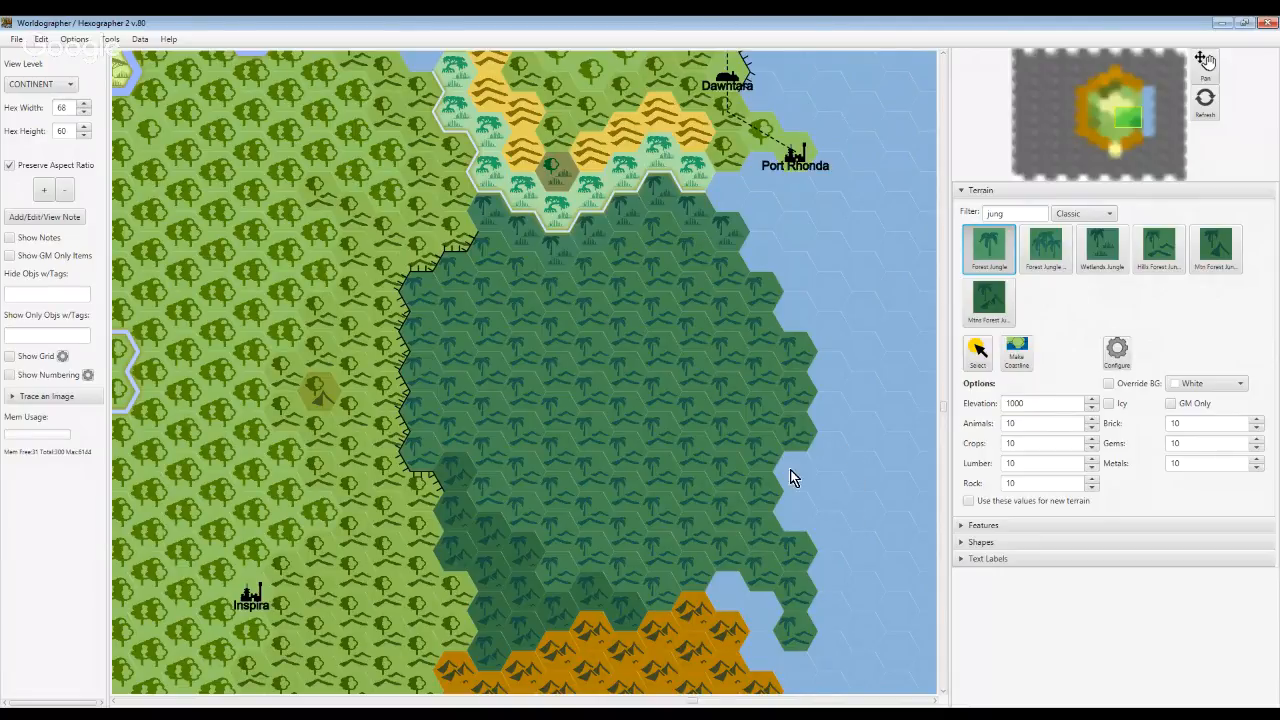
mouse_move(802, 431)
mouse_down()
mouse_move(790, 366)
mouse_move(775, 418)
mouse_move(758, 361)
mouse_up()
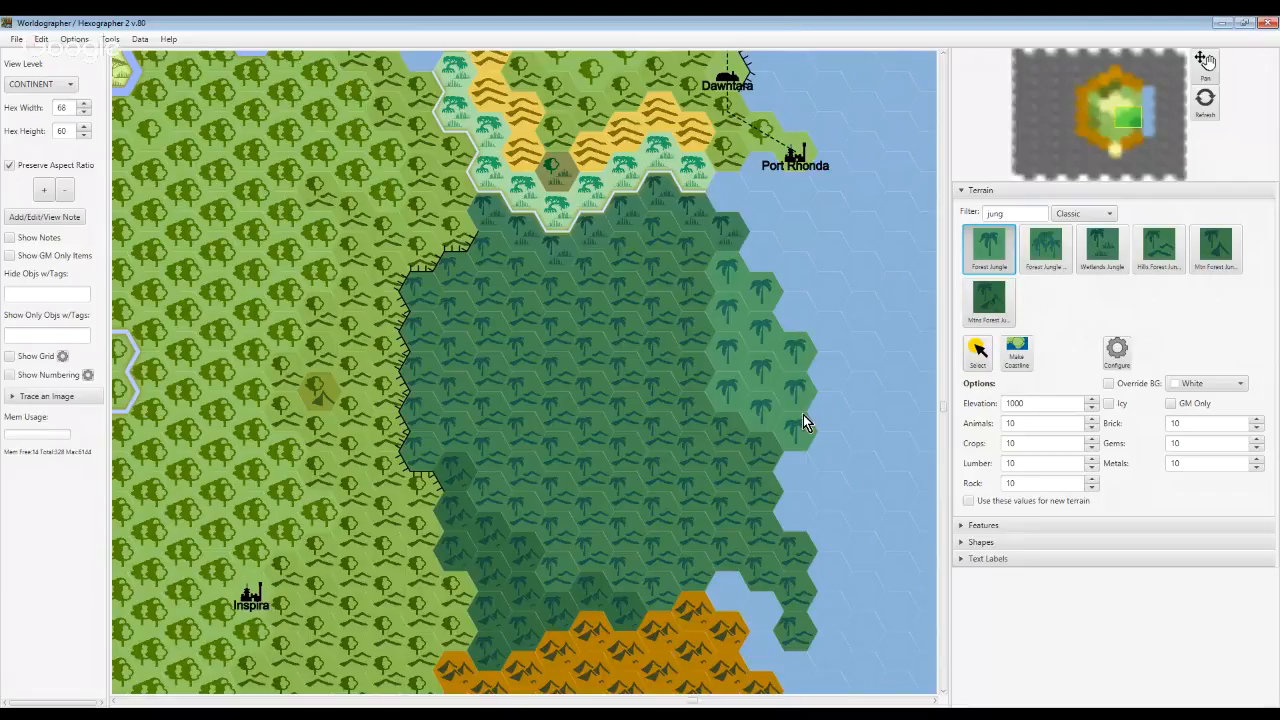
click(1044, 250)
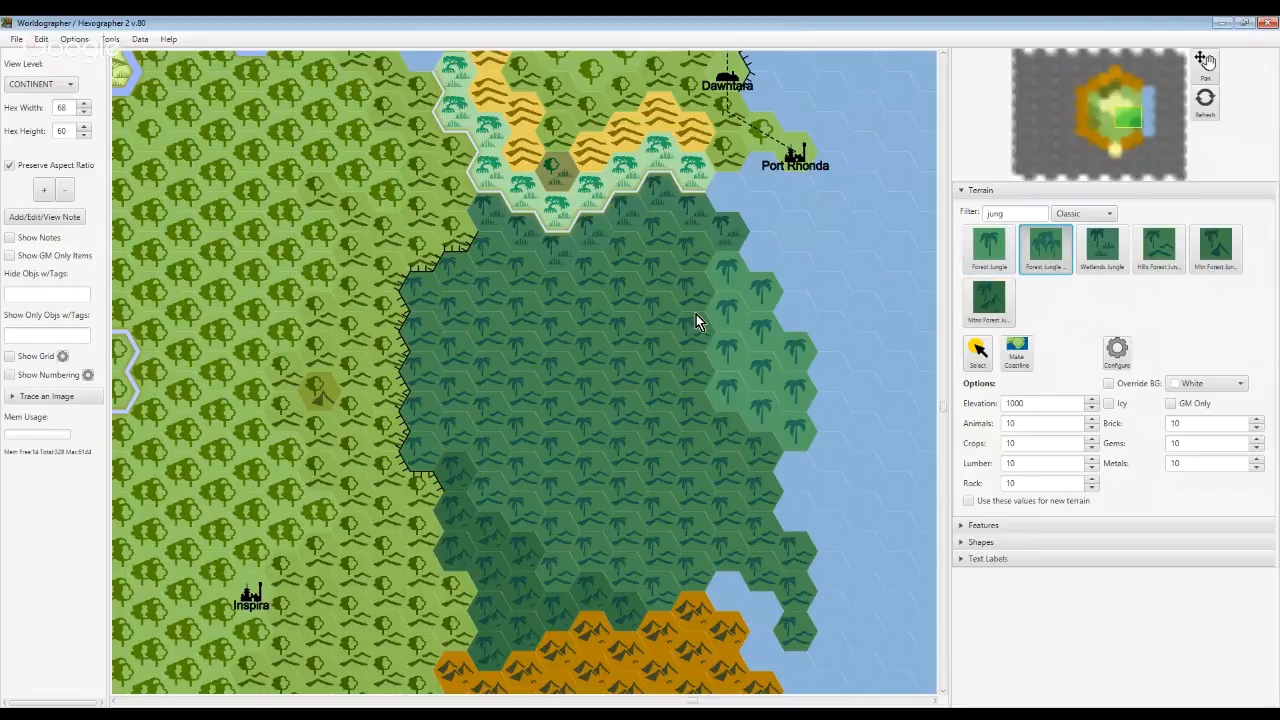
click(598, 270)
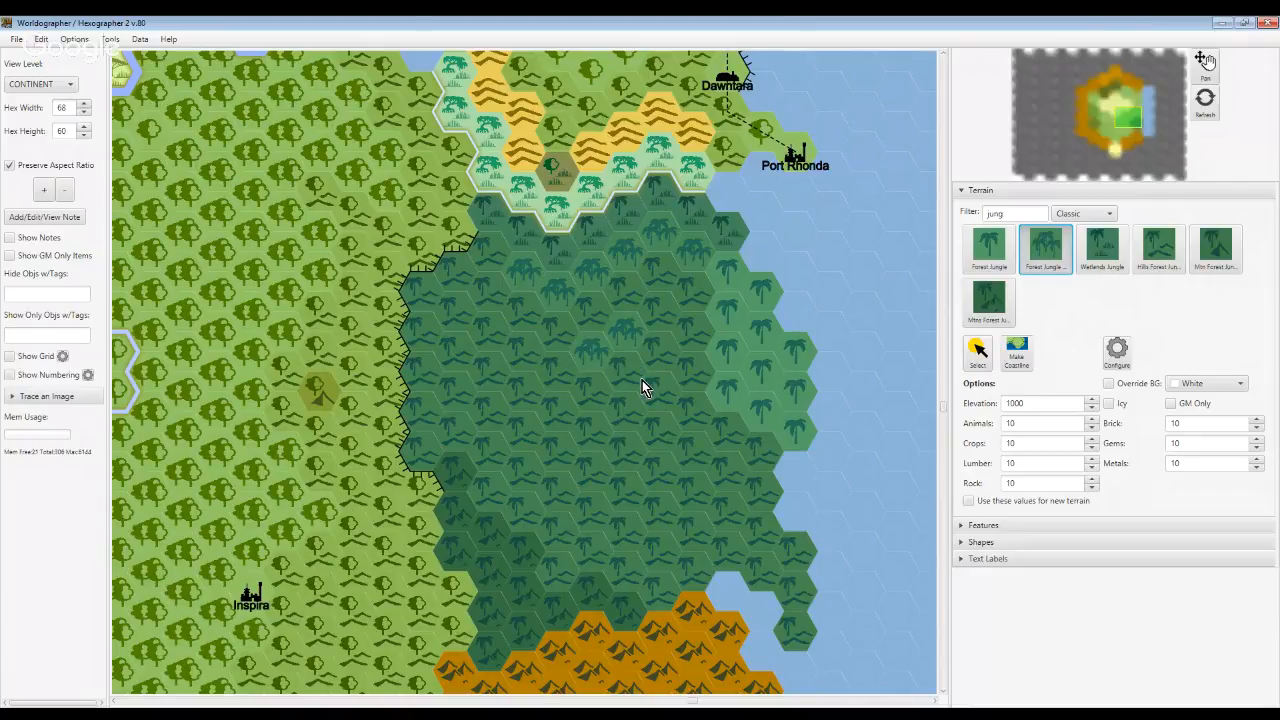
Undo the last heavy jungle hexes and repaint the remaining ones in the jungle's centre as Hills Forest Jungle
key(ctrl+z)
key(ctrl+z)
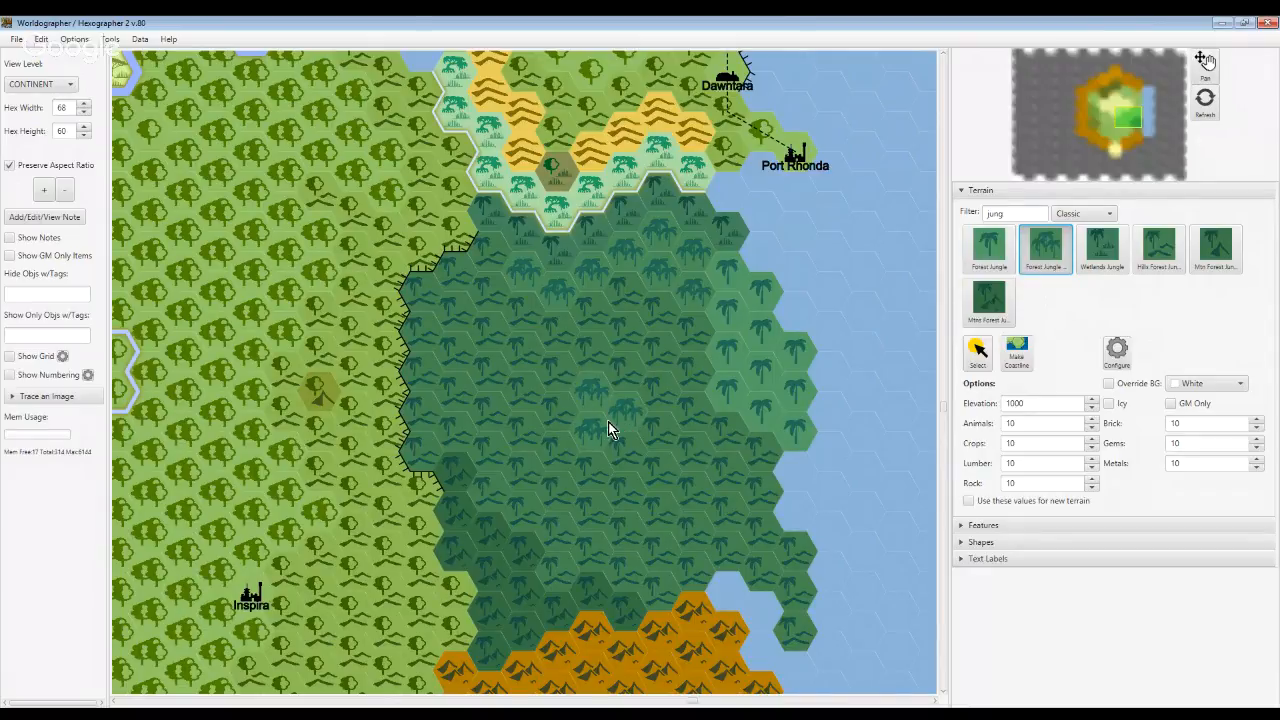
click(988, 248)
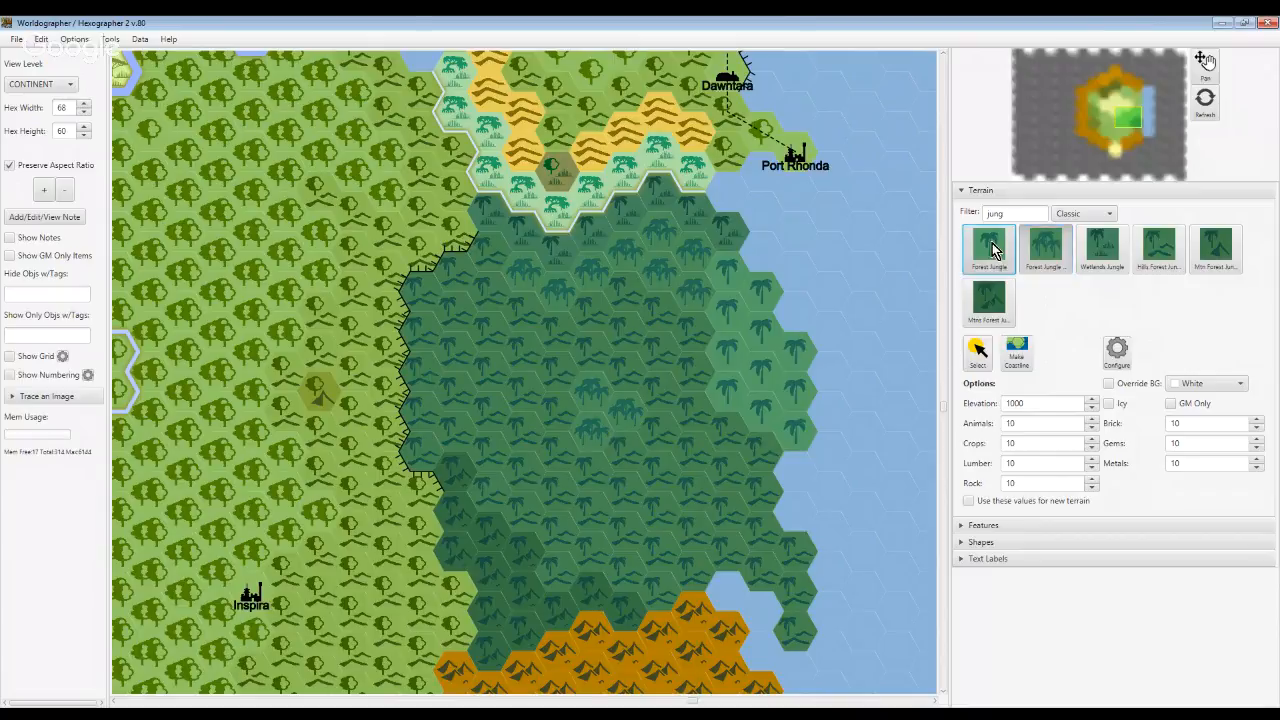
click(1155, 252)
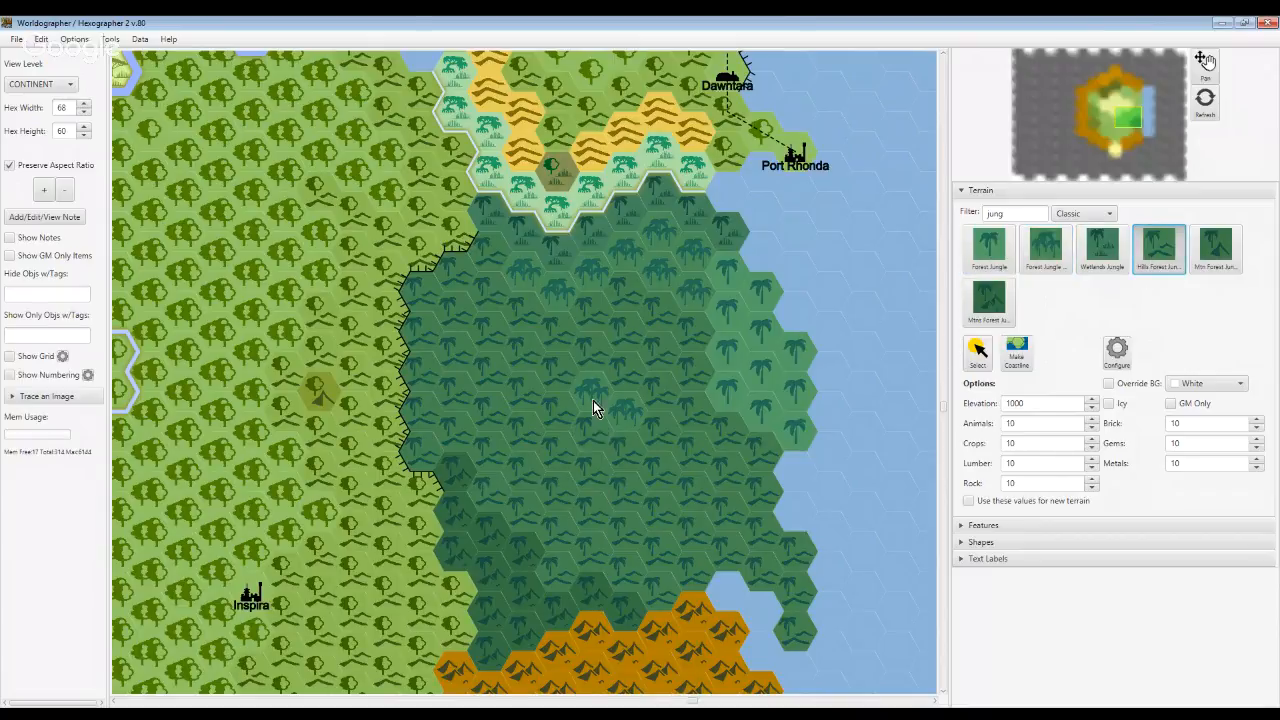
Place a Silvascus-tagged settlement labelled "Summa" on the lone mountain forest hex west of the jungle
click(1205, 62)
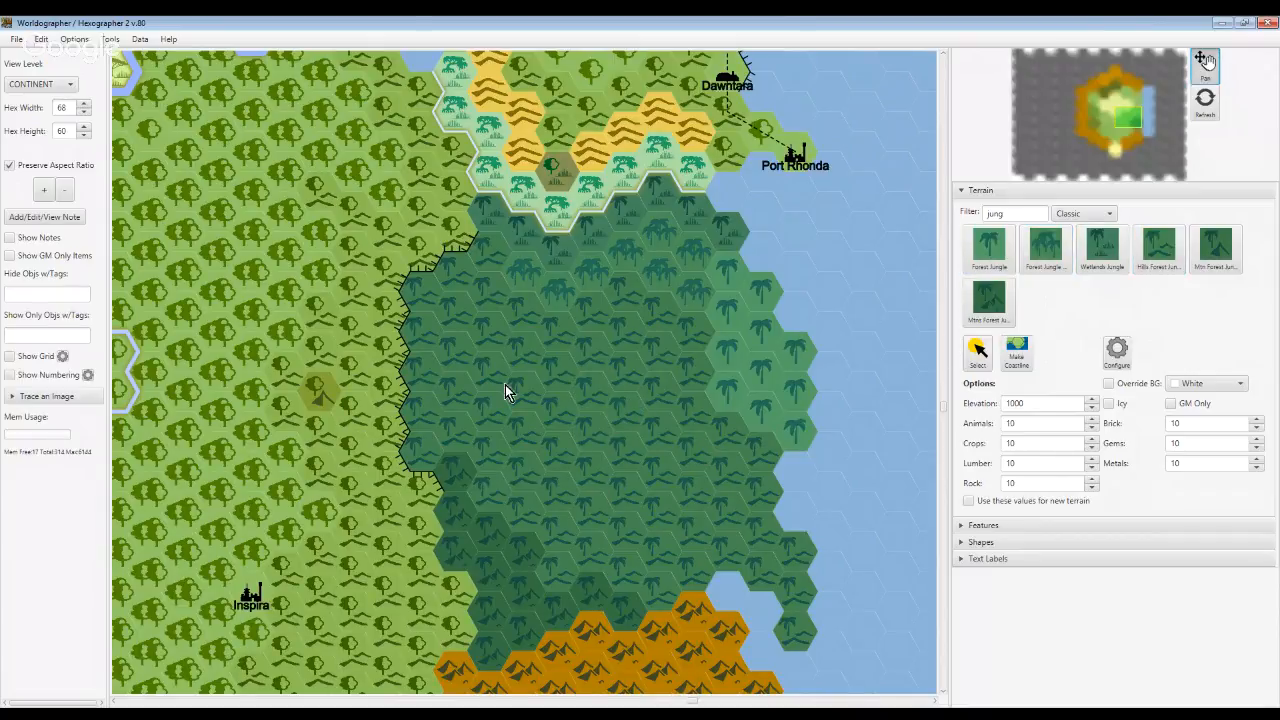
drag(505, 384, 651, 413)
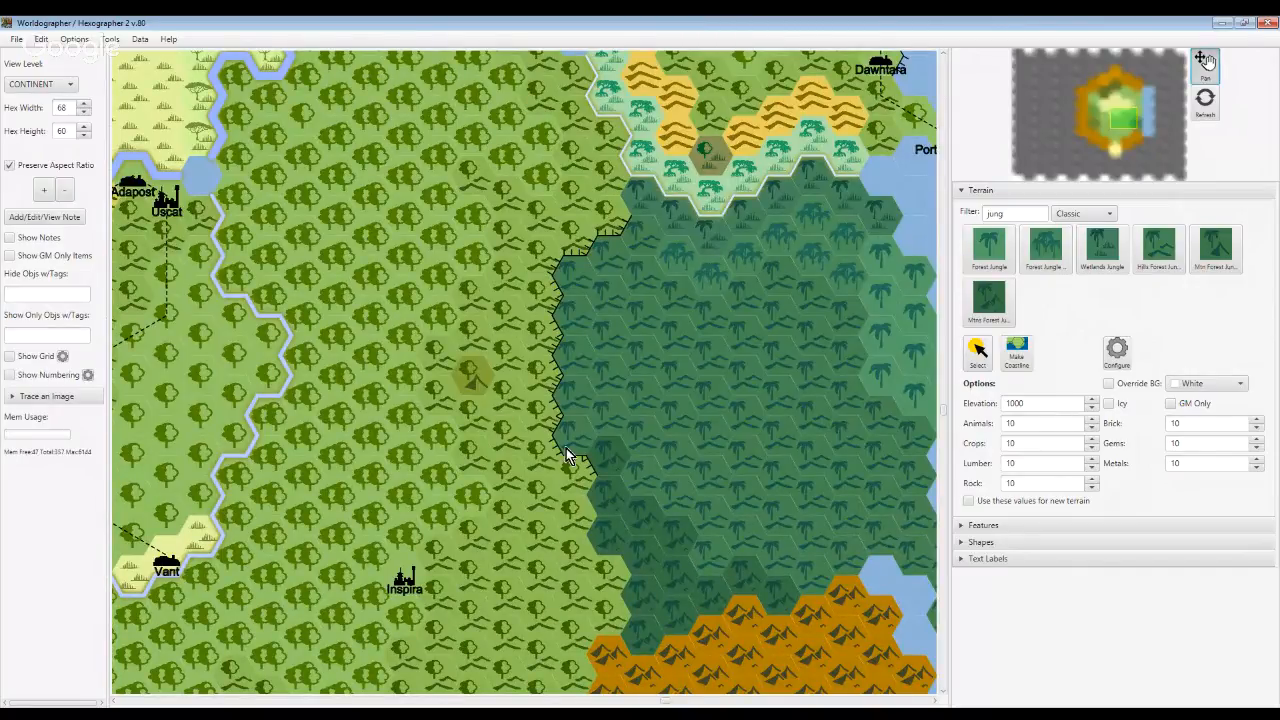
drag(600, 348, 694, 332)
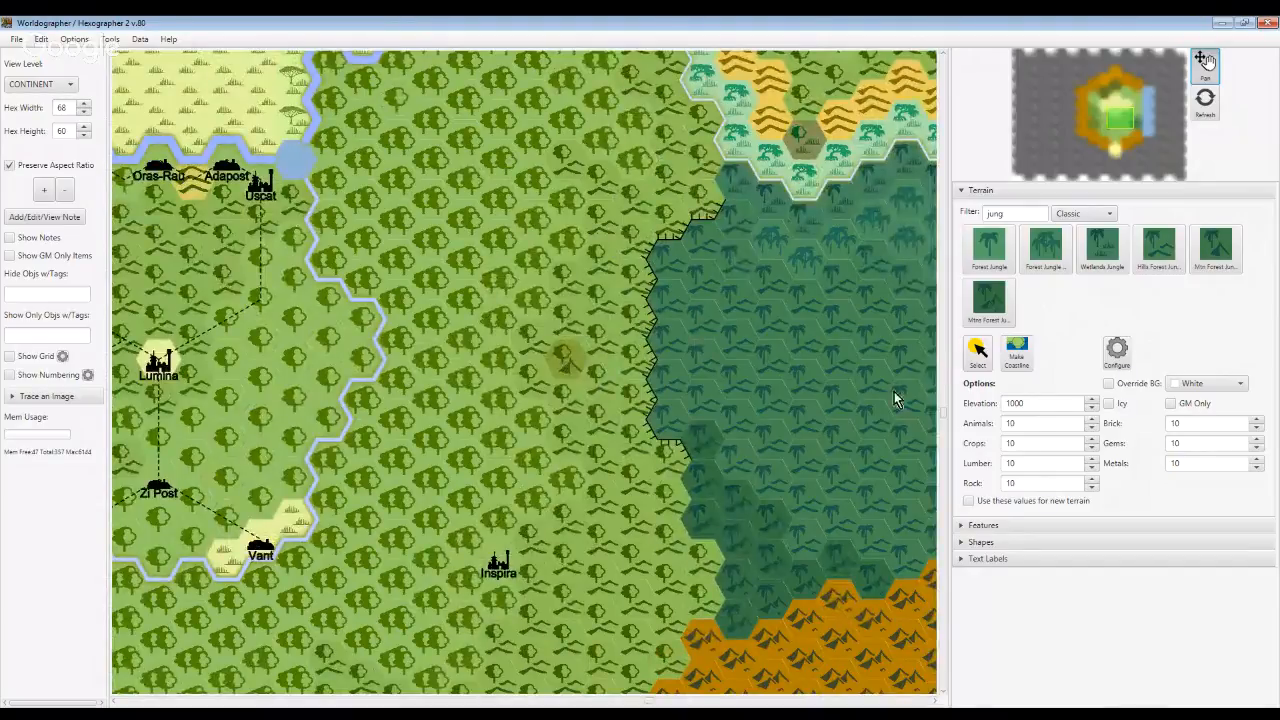
click(1019, 192)
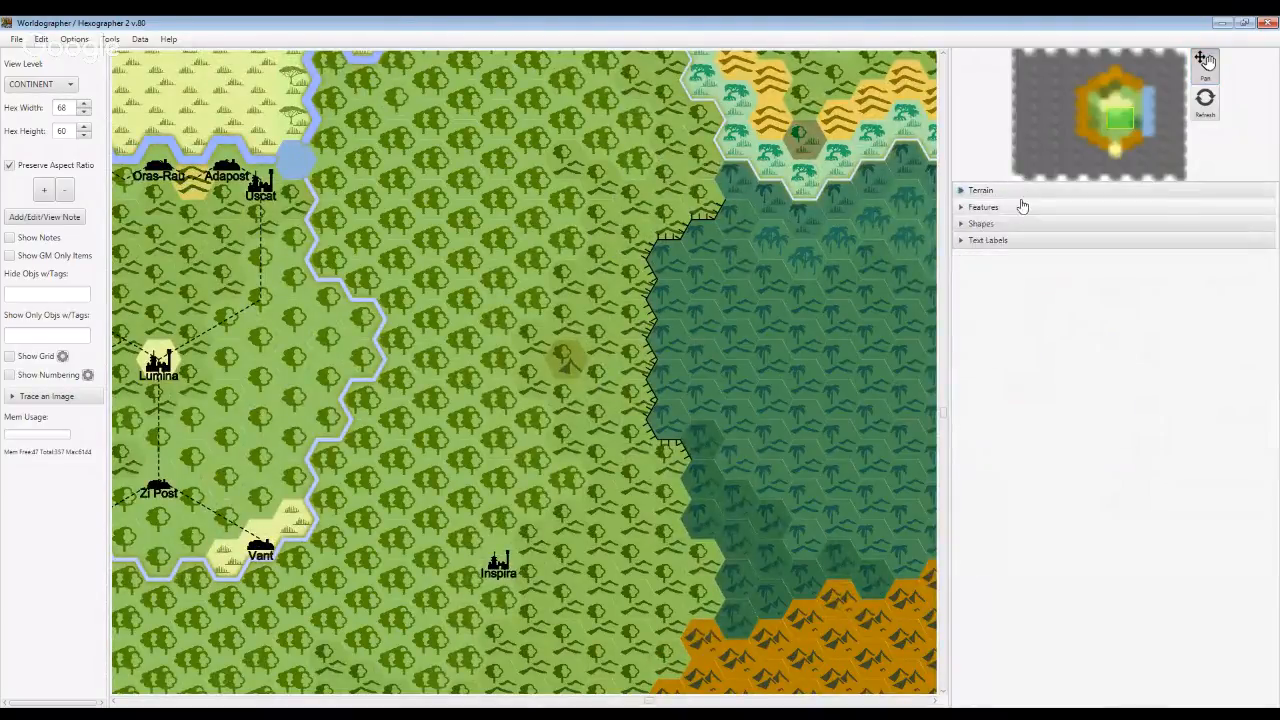
click(1020, 206)
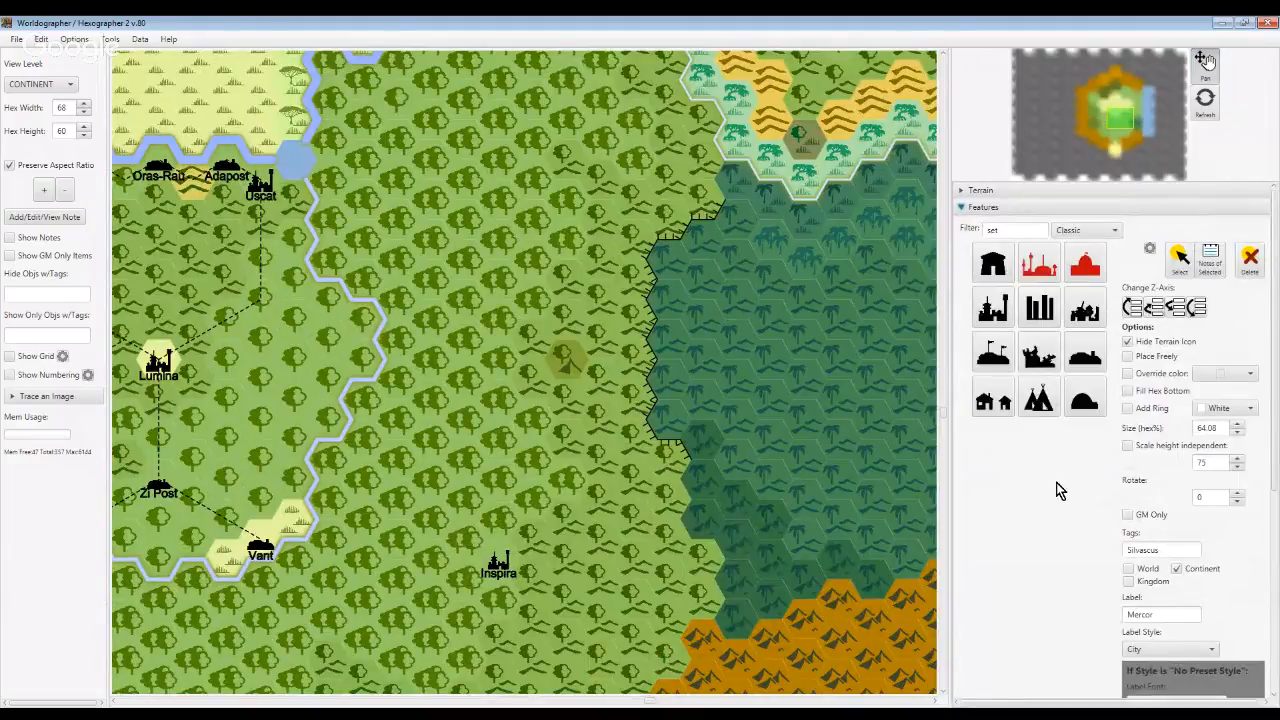
click(1080, 358)
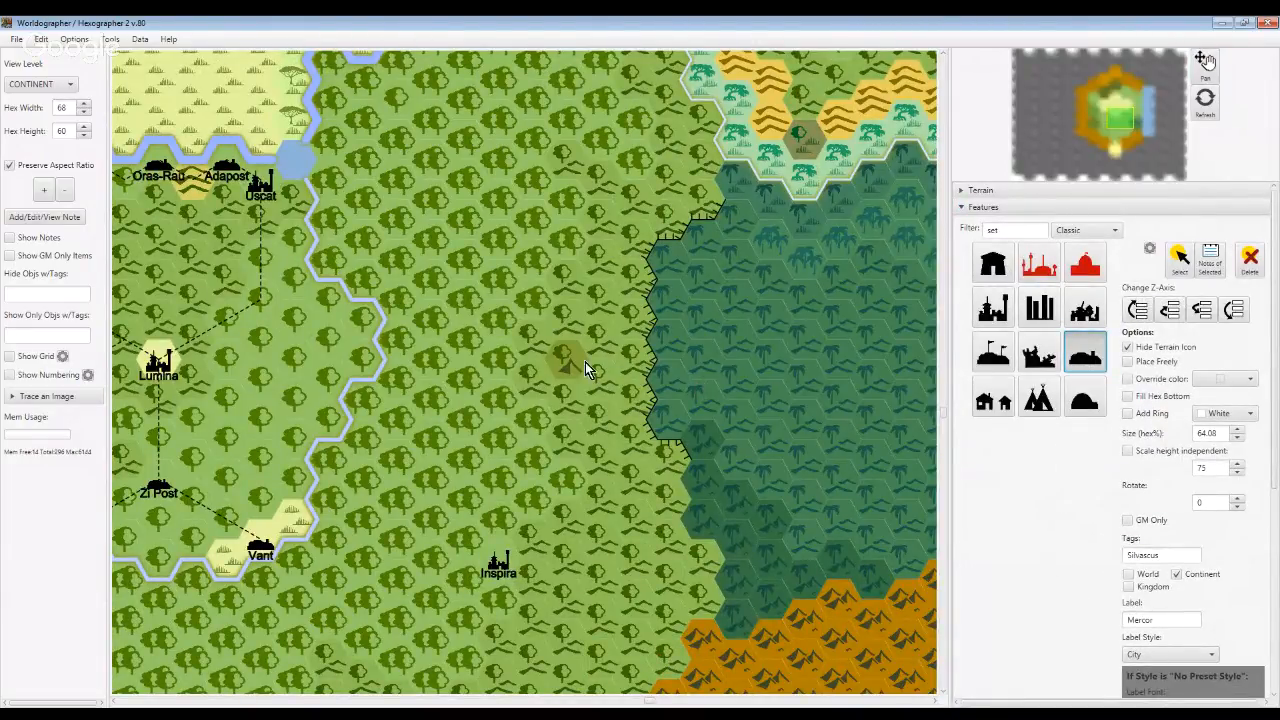
double_click(1163, 620)
text(Summe)
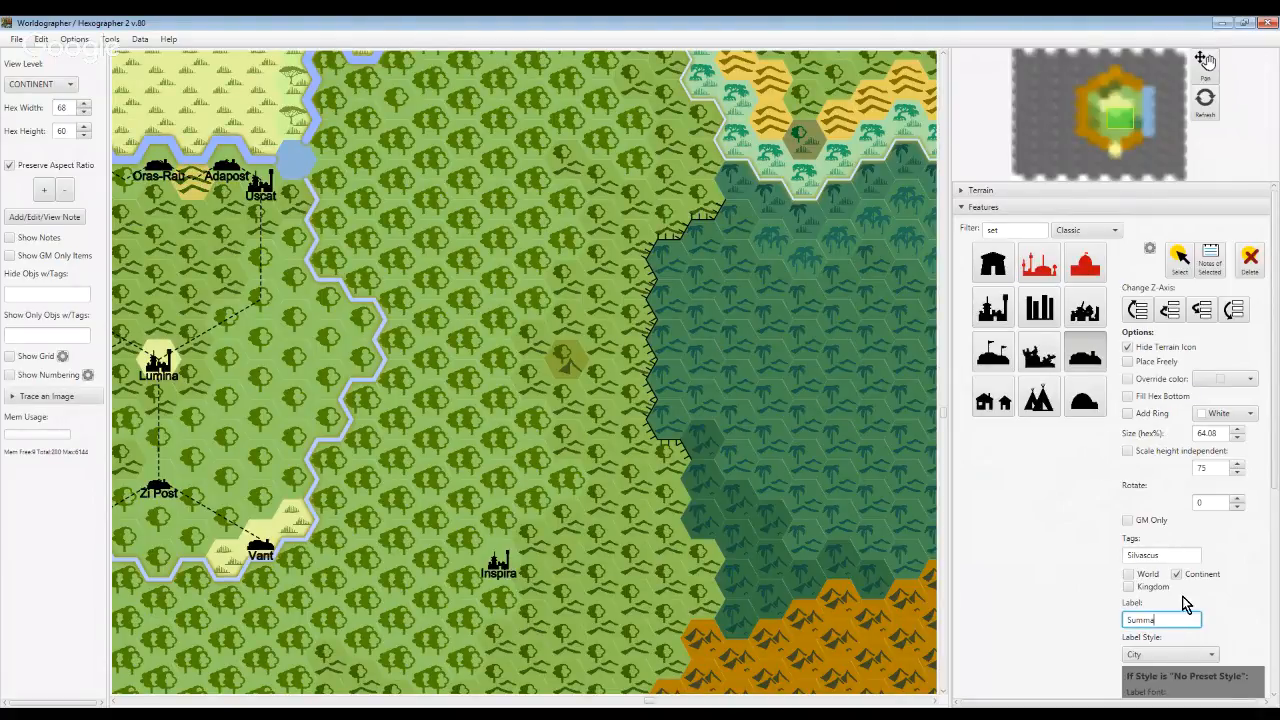
click(1066, 565)
click(1084, 368)
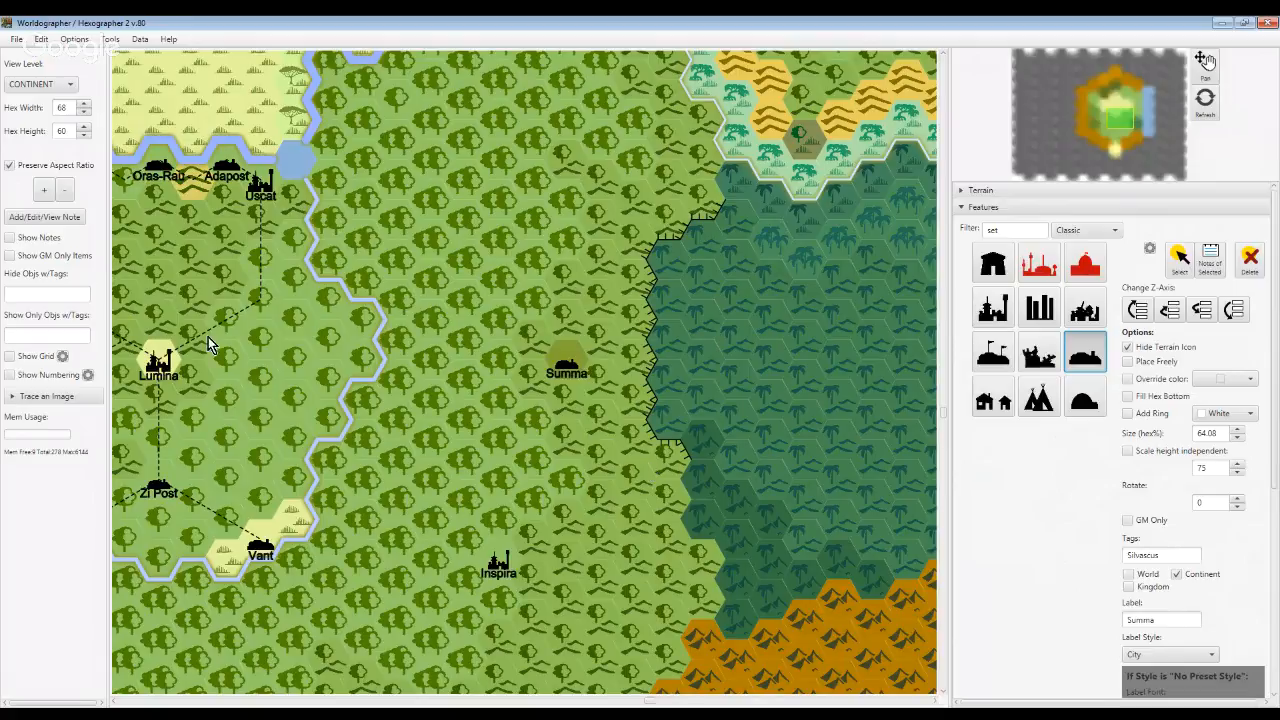
Show the hex grid and shrink the map view to a hex height of 45 with the aspect ratio preserved
click(24, 362)
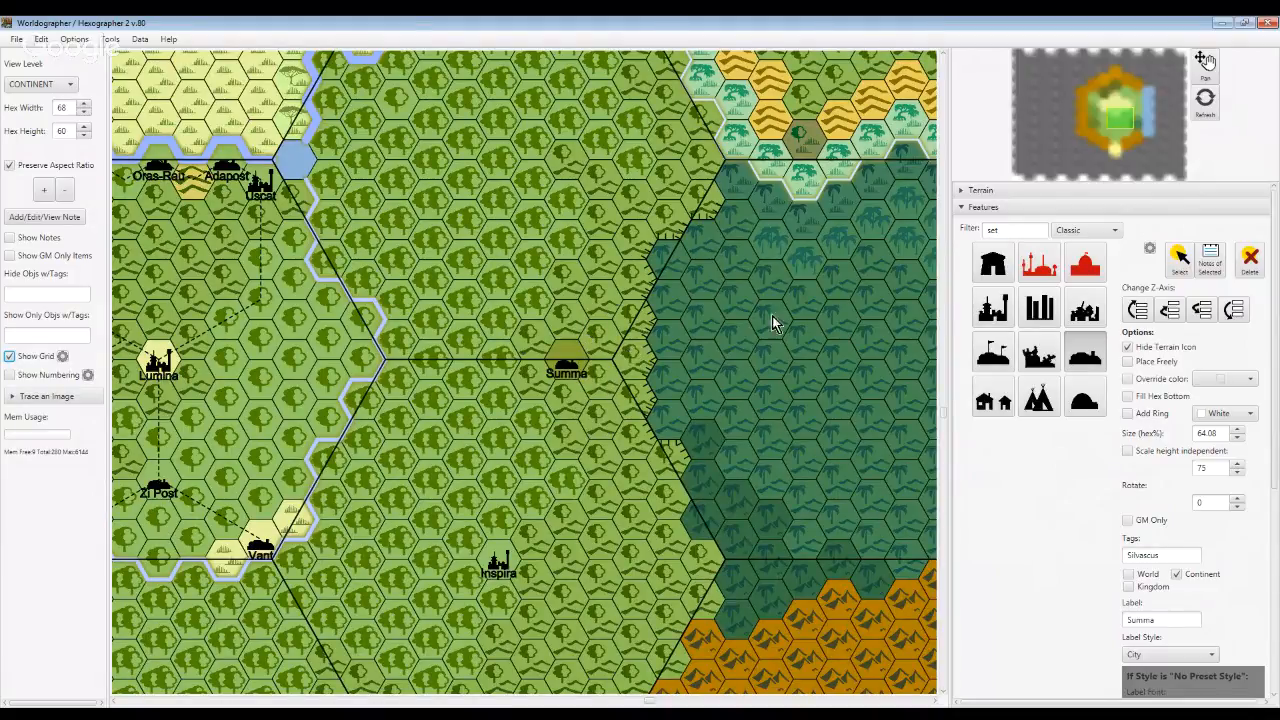
click(1206, 66)
drag(706, 330, 784, 276)
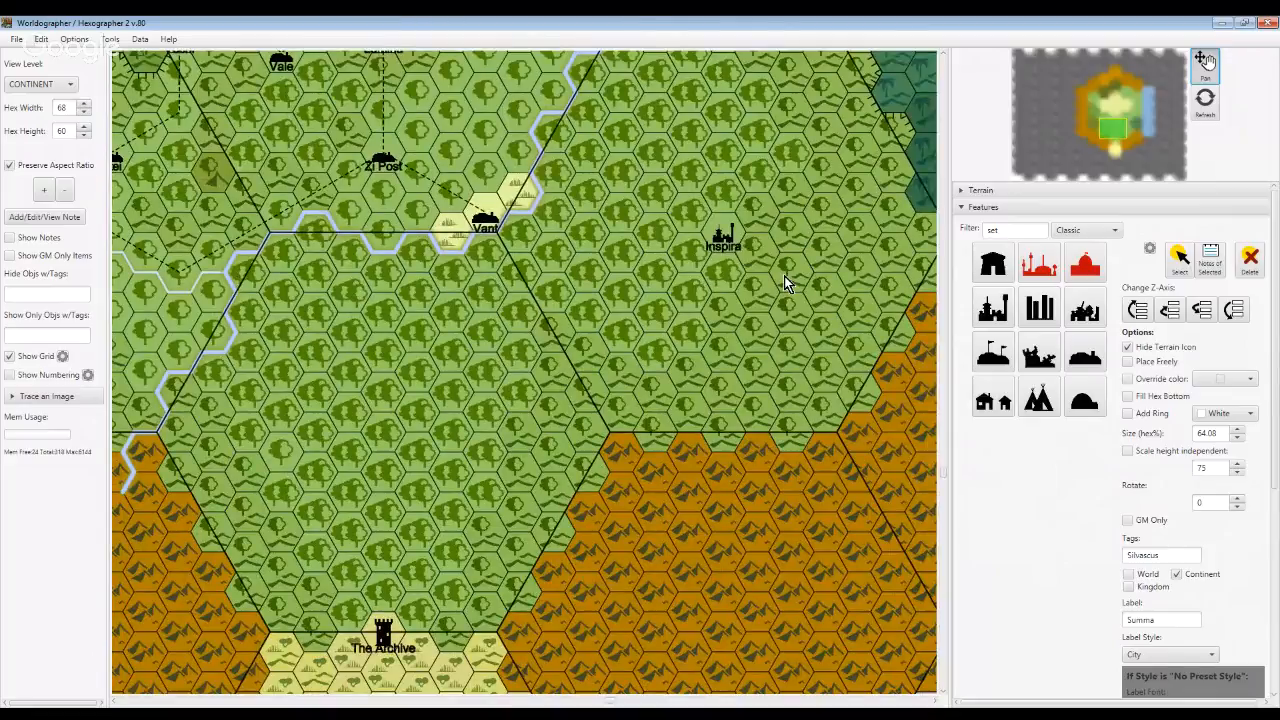
drag(784, 276, 738, 499)
click(65, 131)
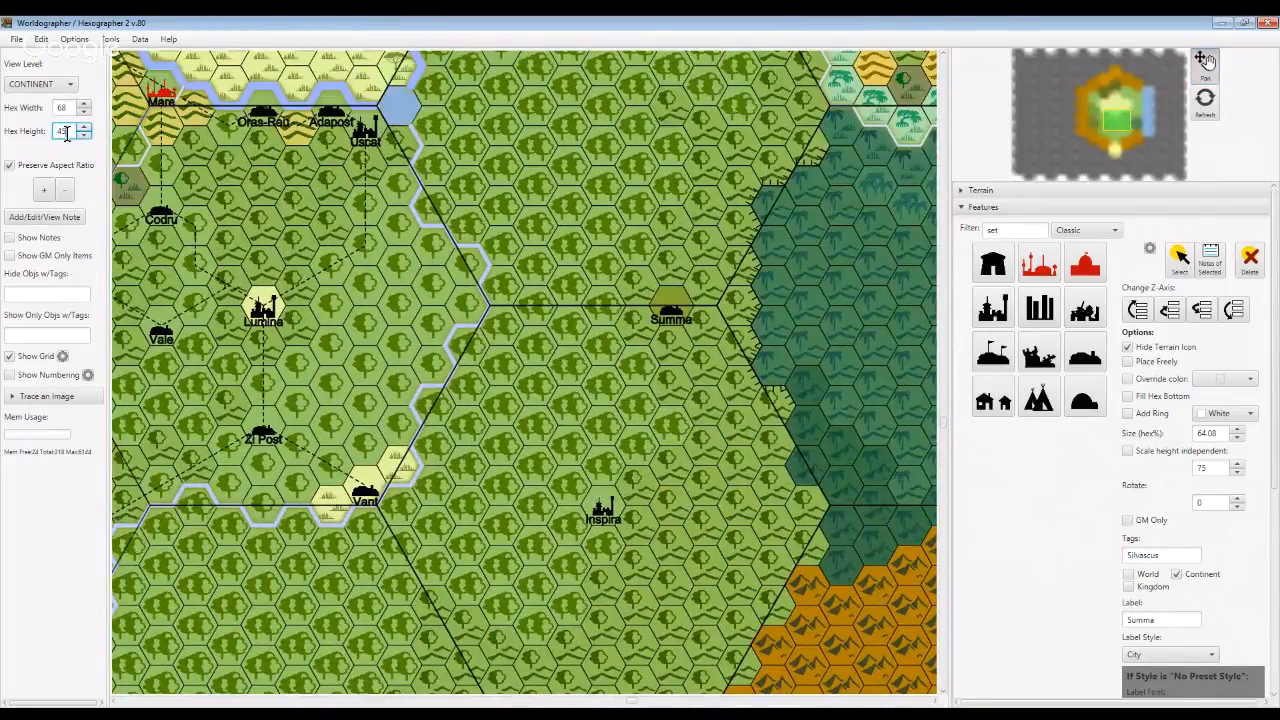
text(34)
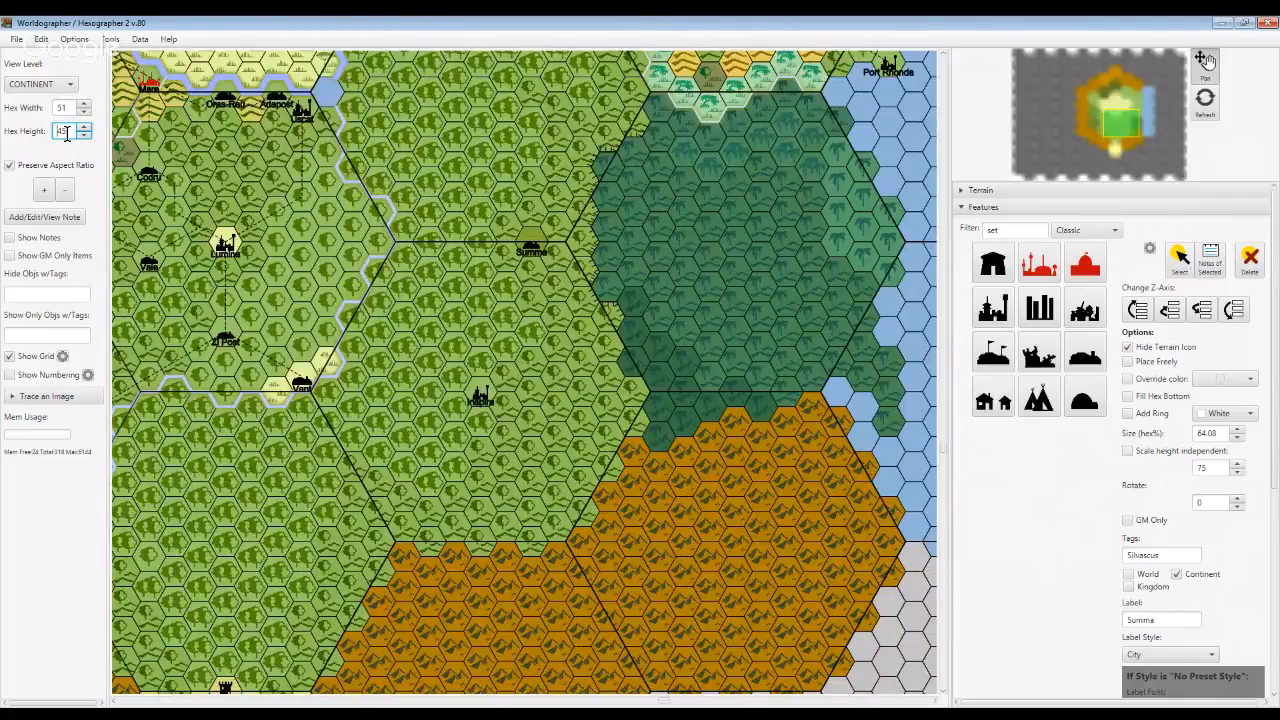
Examine the whole continent clockwise, from the southern desert and western mountains through the northern ranges and eastern coast back to the jungle
drag(571, 378, 676, 350)
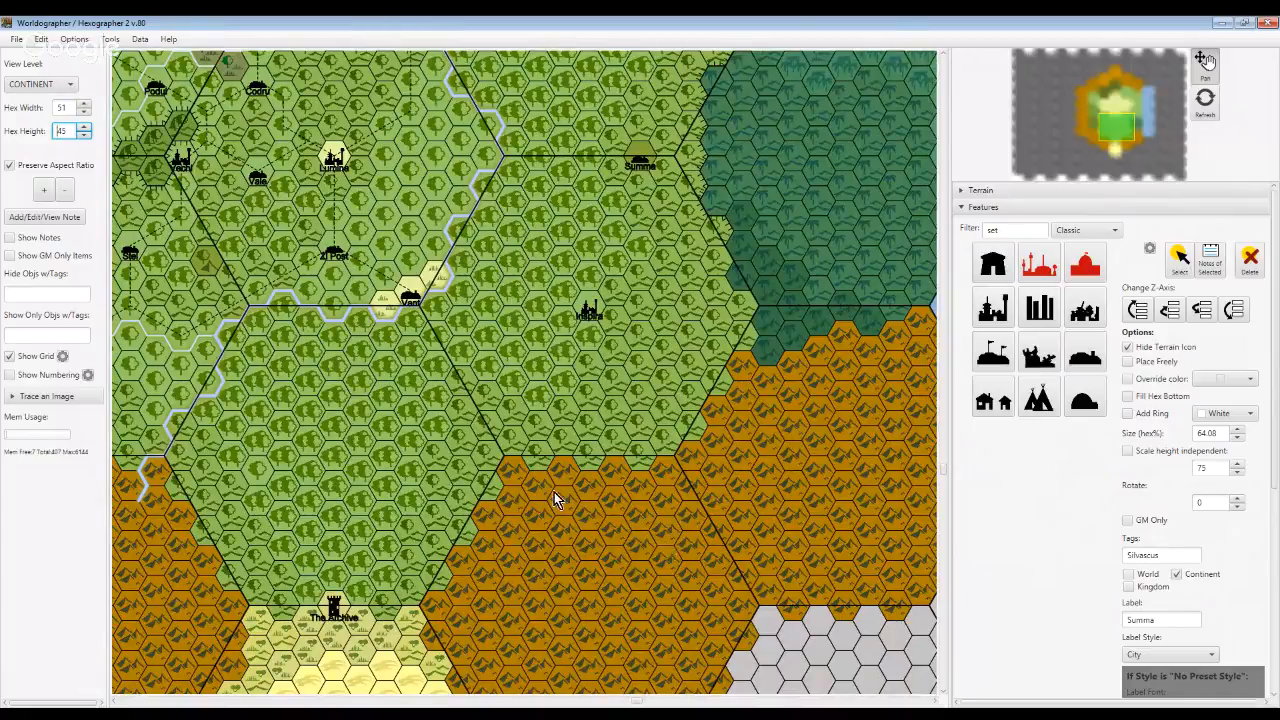
drag(554, 492, 588, 505)
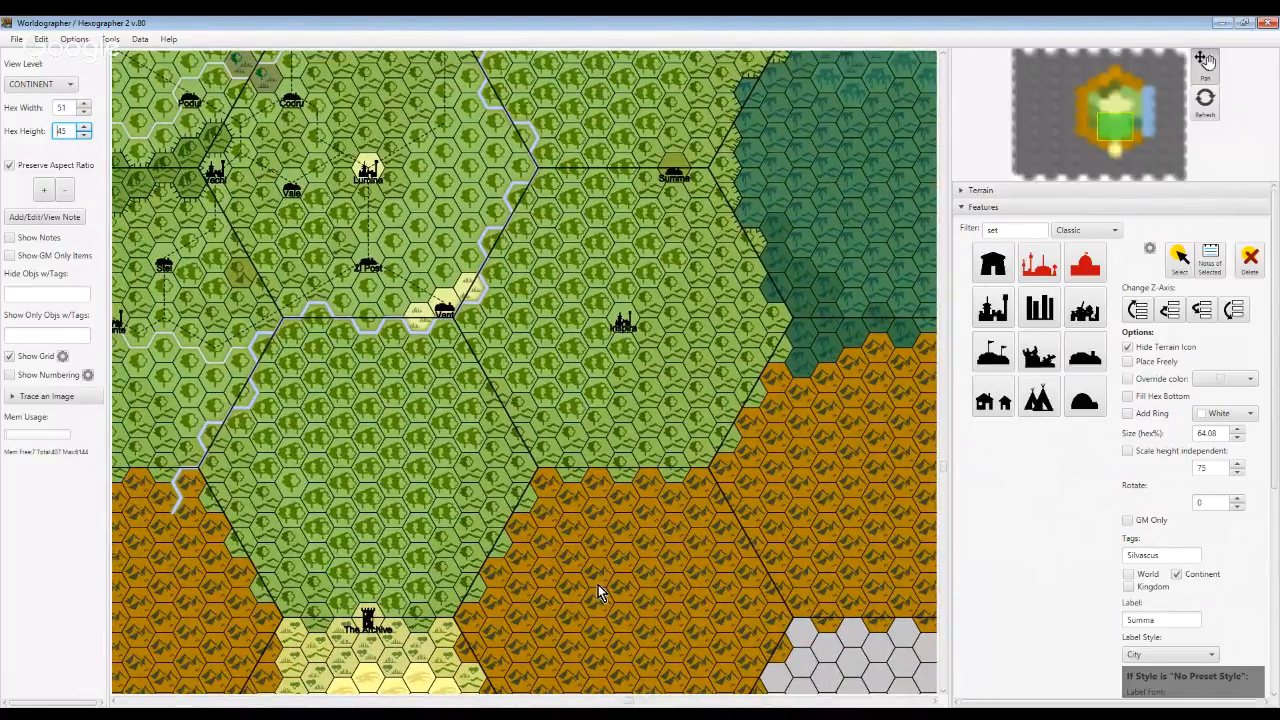
drag(598, 584, 491, 537)
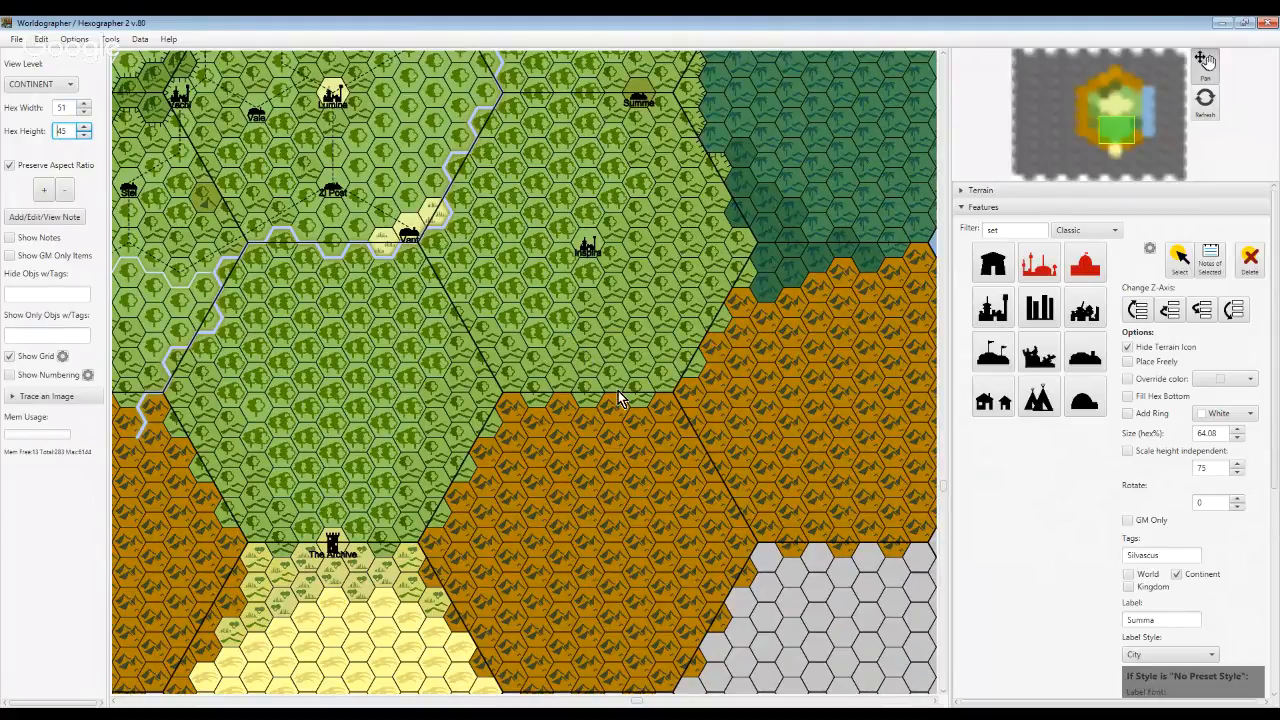
drag(584, 440, 640, 400)
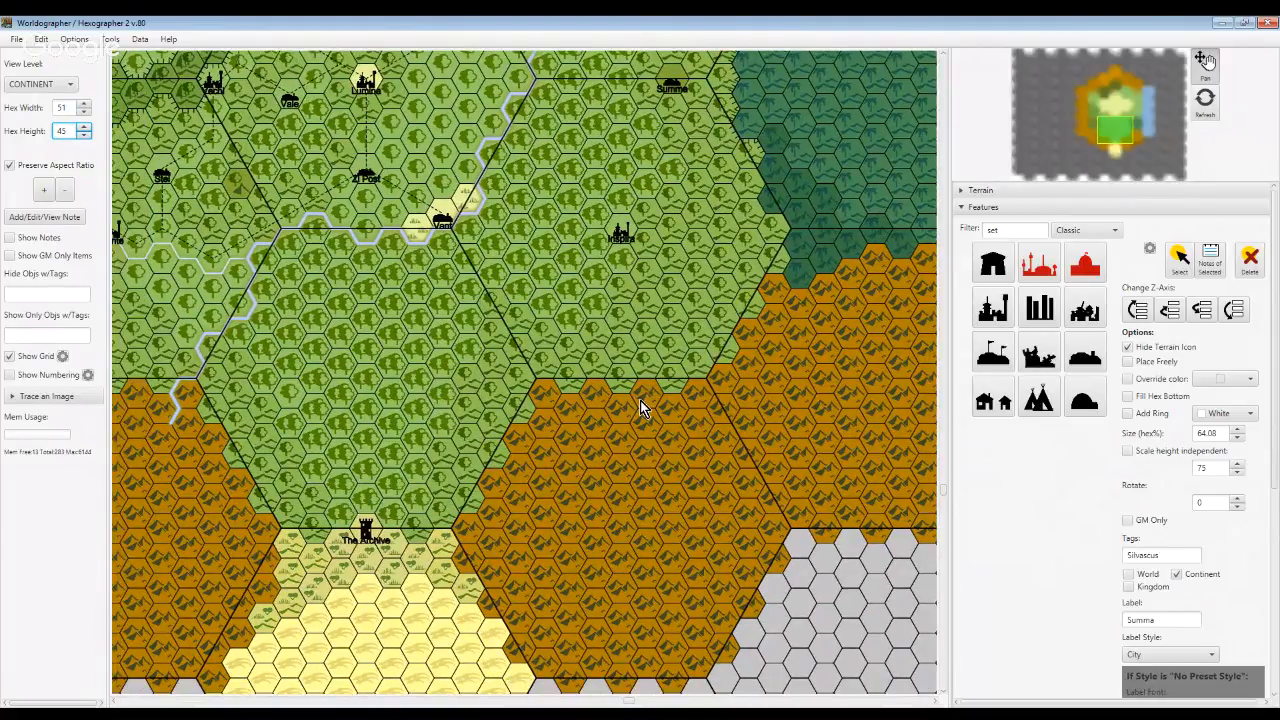
drag(380, 613, 605, 484)
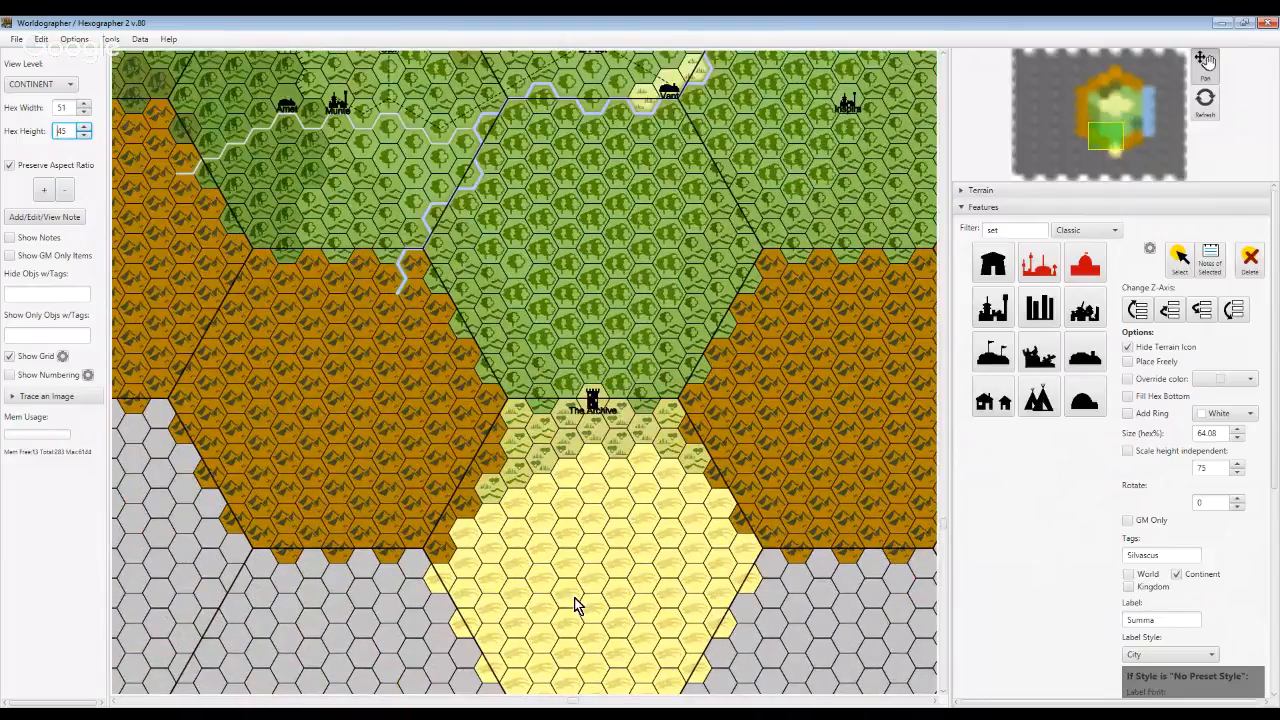
drag(230, 305, 466, 454)
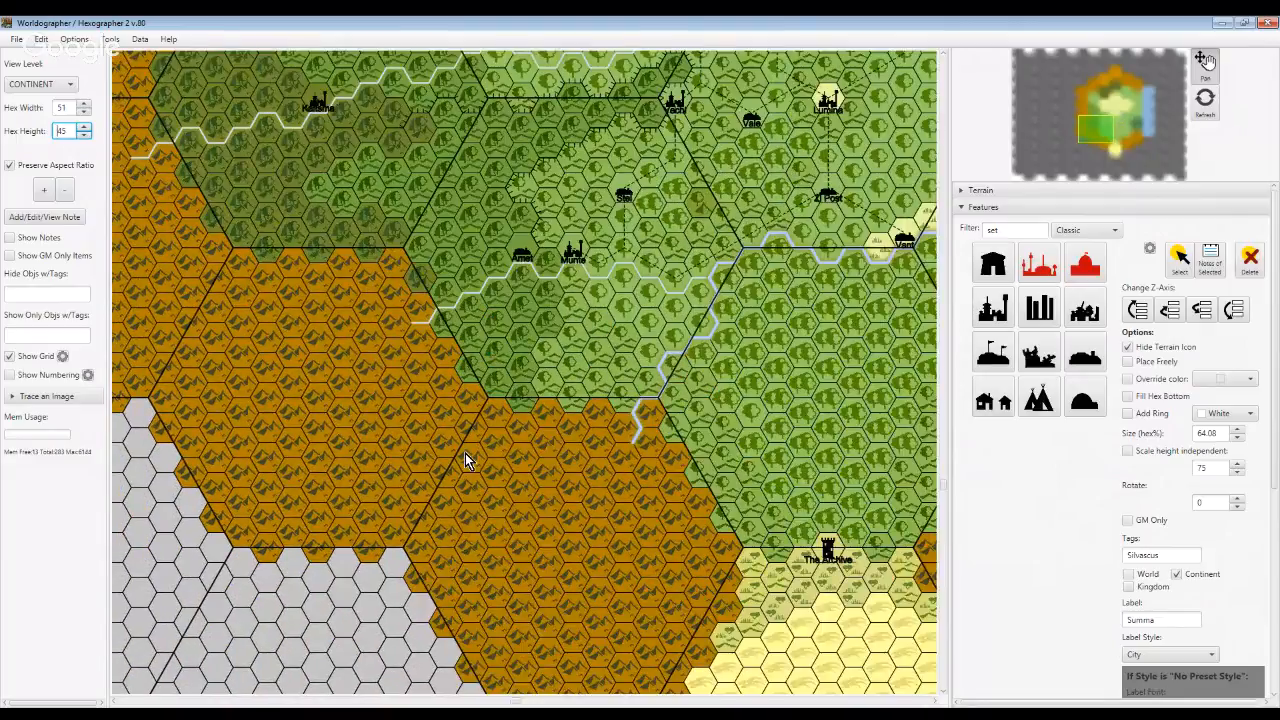
drag(160, 276, 389, 448)
drag(364, 223, 420, 314)
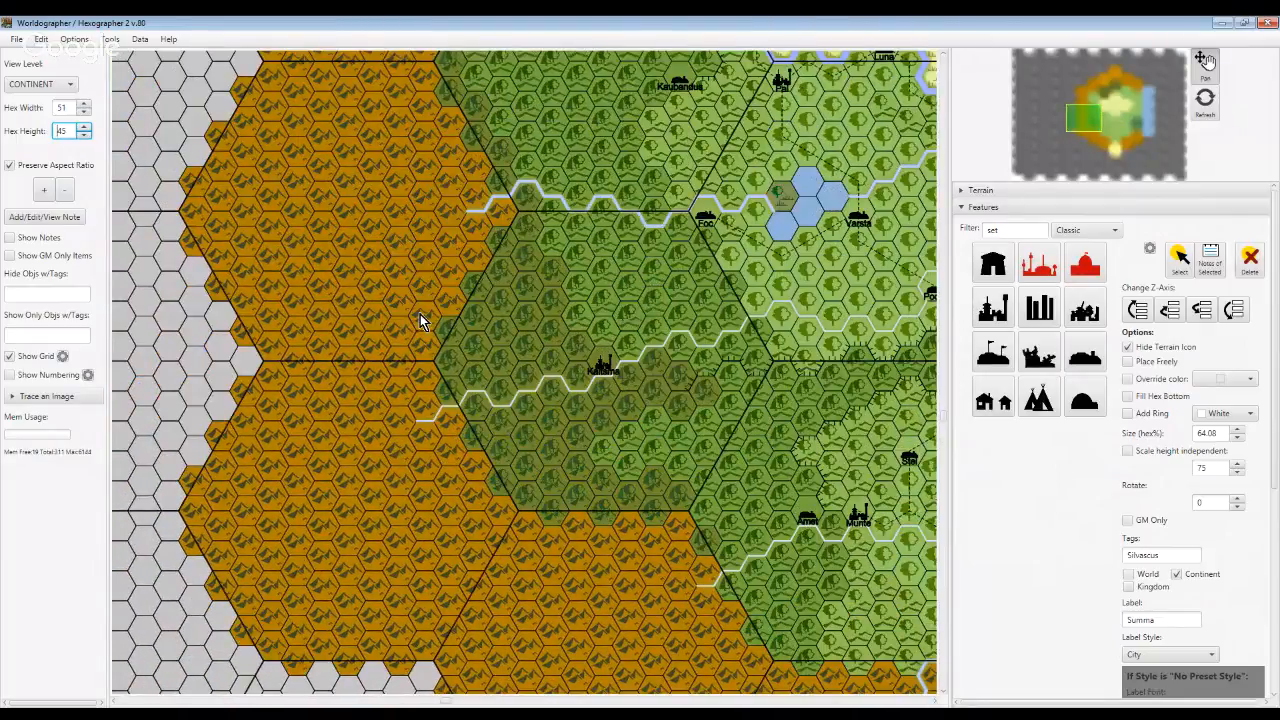
drag(408, 112, 390, 474)
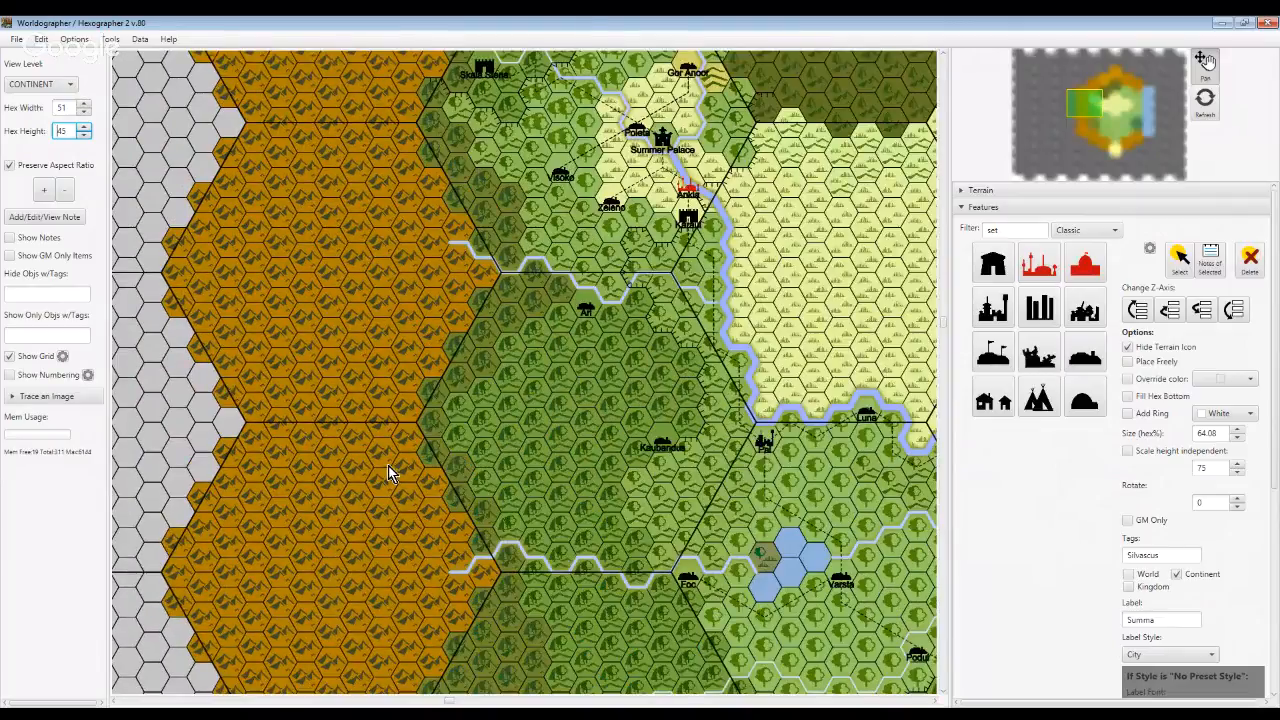
drag(510, 130, 390, 380)
drag(510, 130, 385, 384)
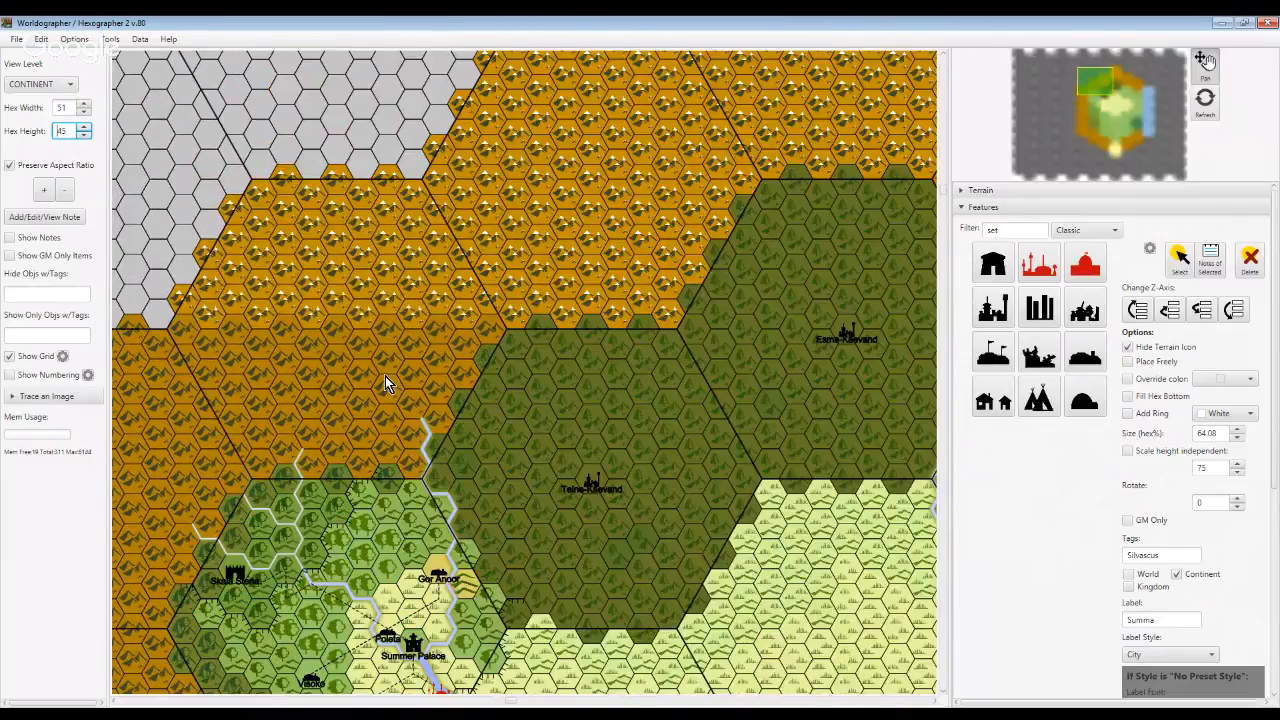
drag(930, 120, 275, 131)
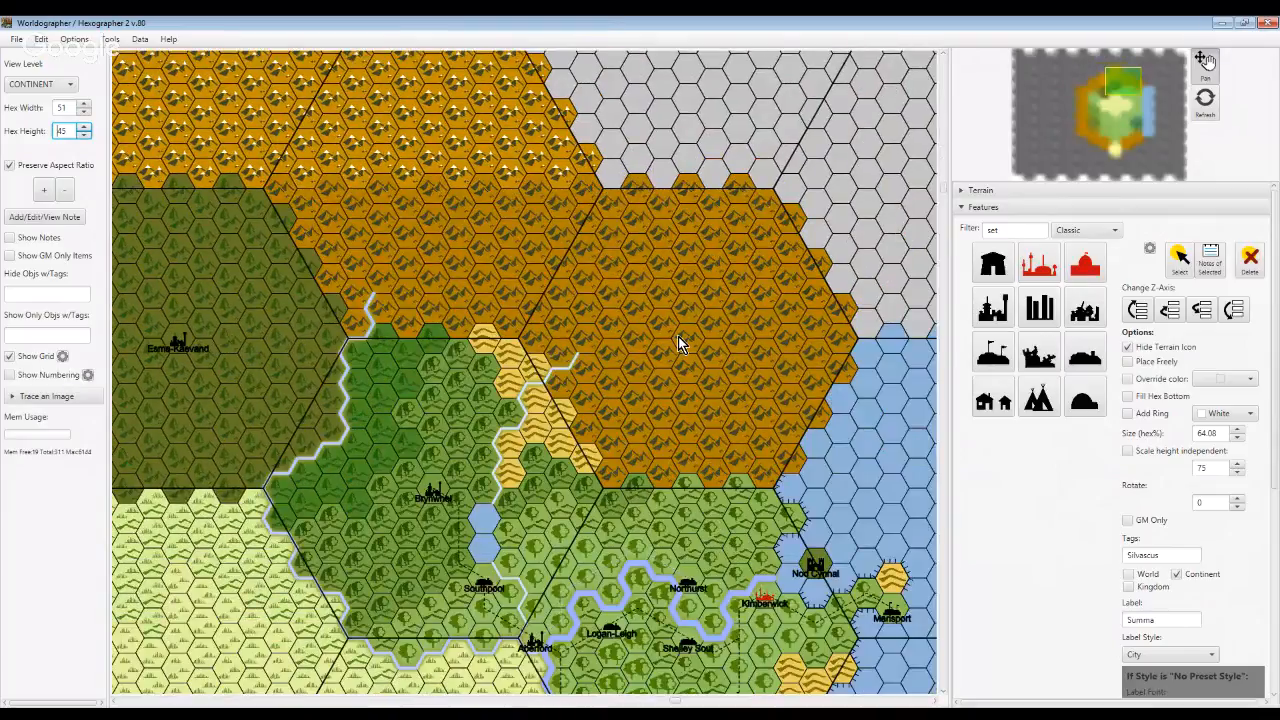
drag(680, 343, 462, 258)
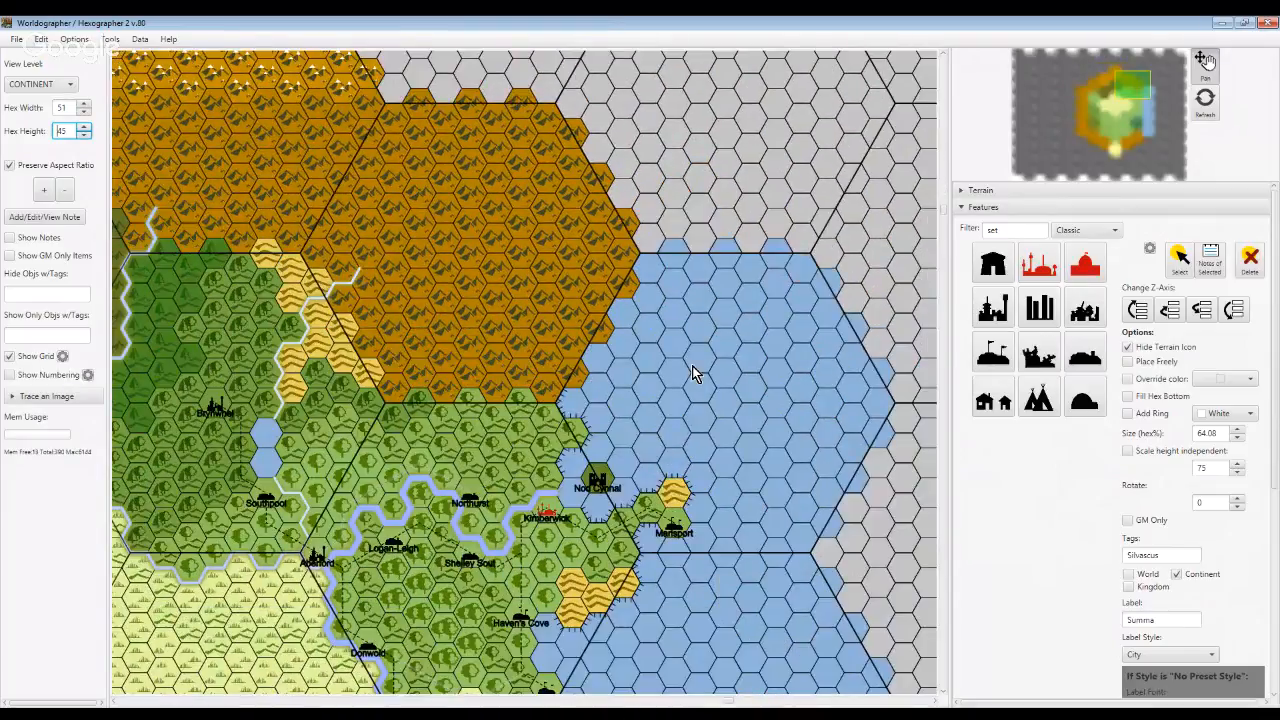
drag(695, 372, 605, 92)
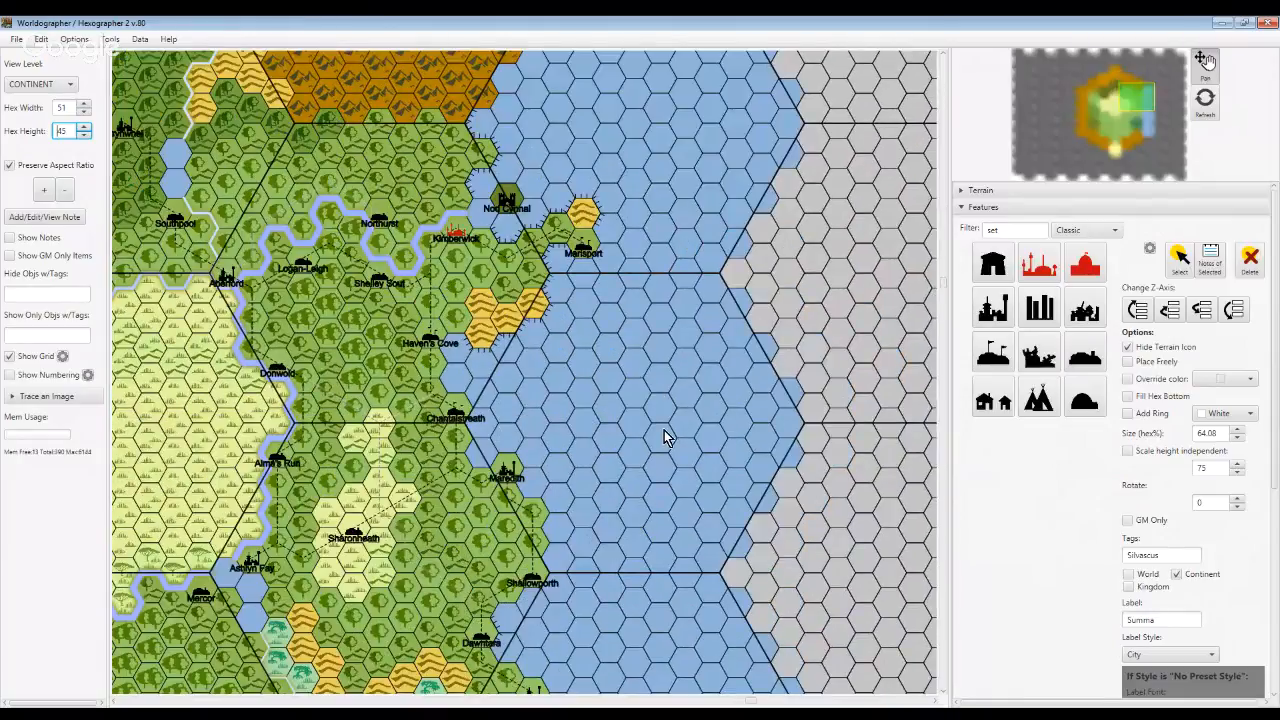
drag(667, 437, 651, 120)
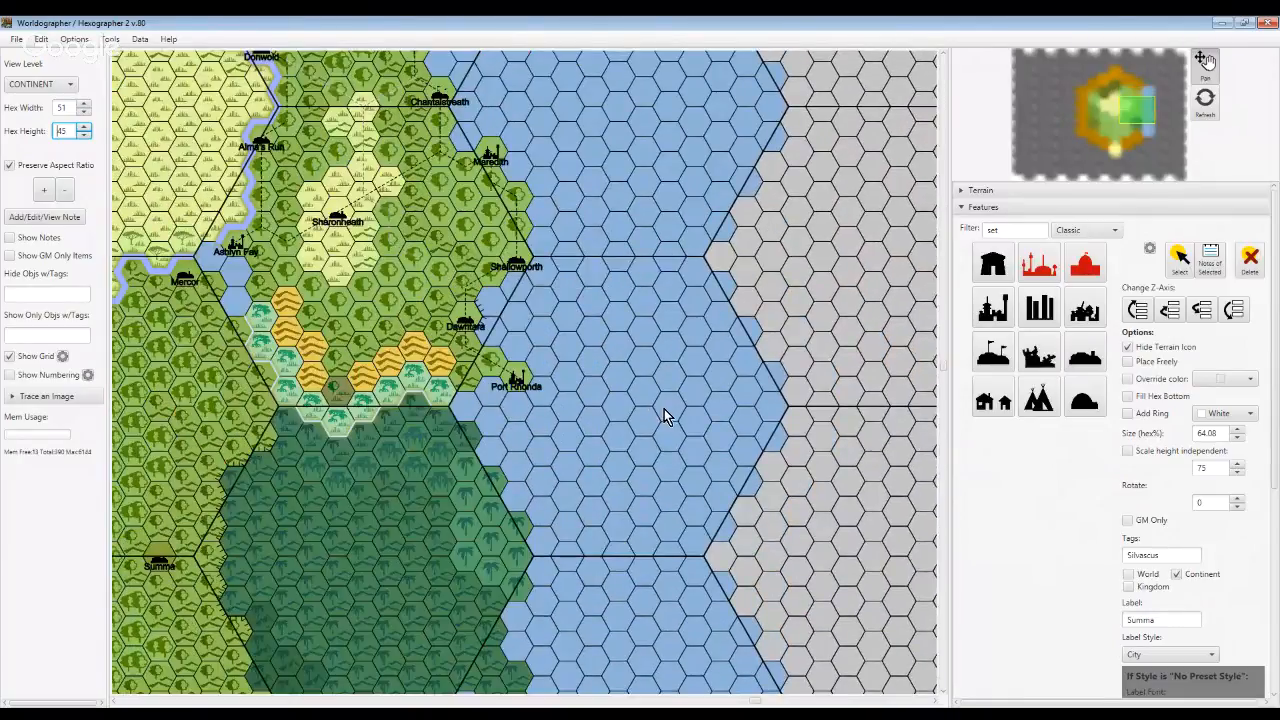
drag(521, 577, 738, 399)
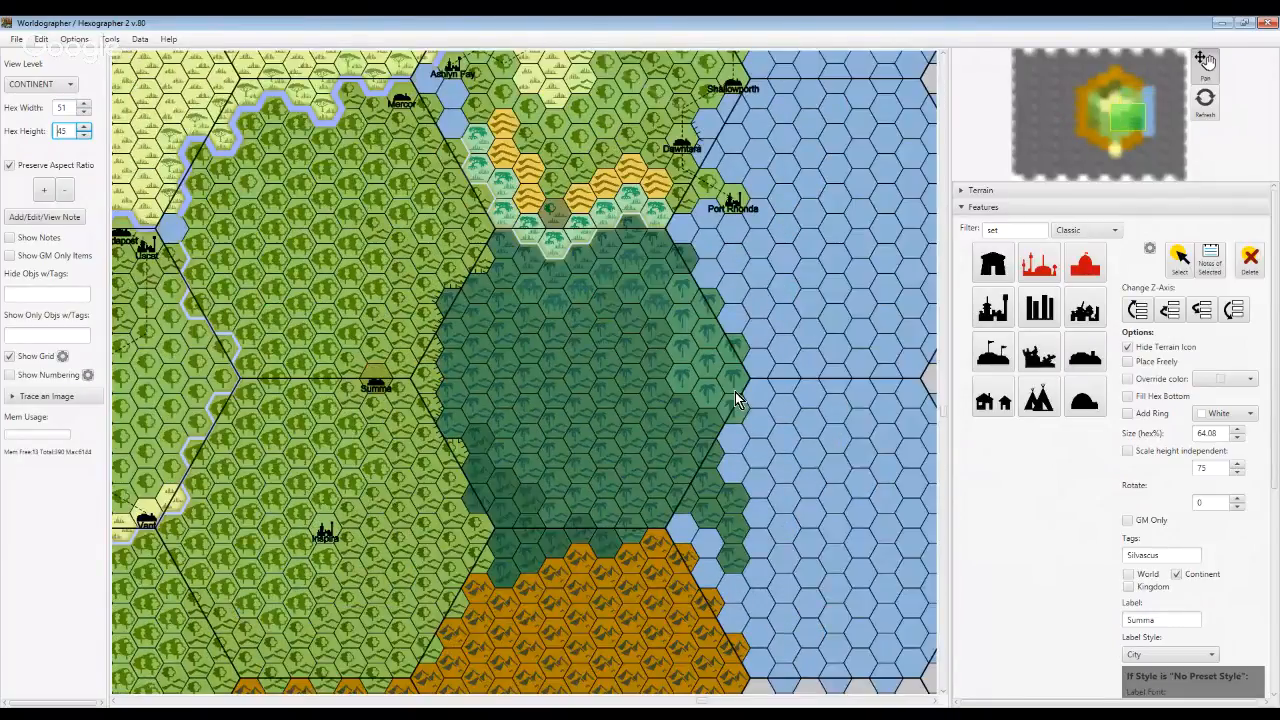
Hide the hex grid over the continent map
drag(371, 511, 540, 464)
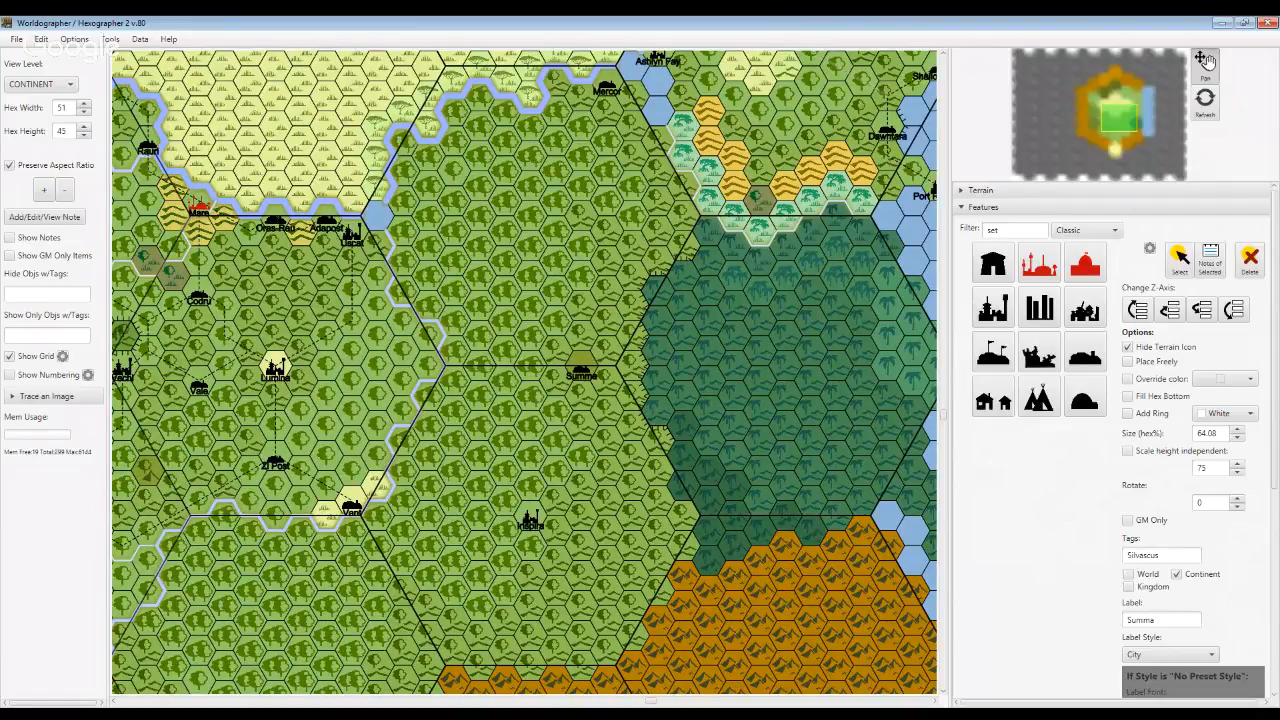
key(alt+Tab)
click(25, 357)
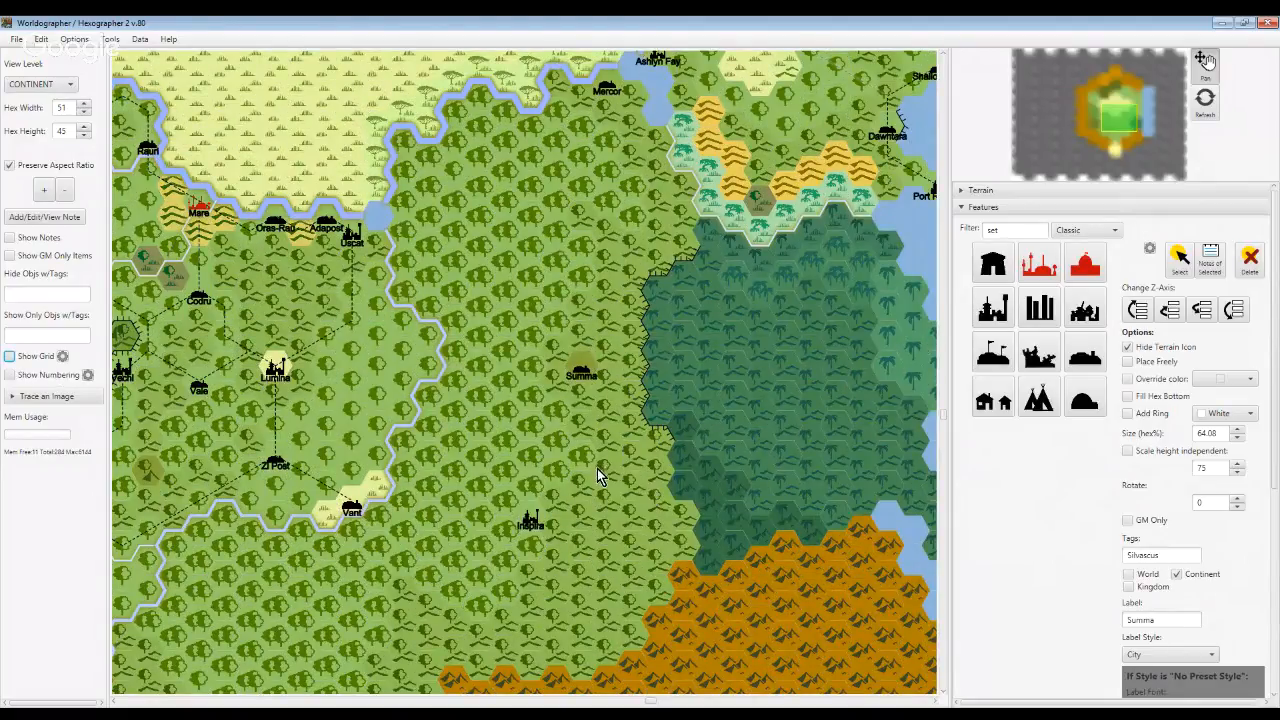
Examine the ungridded map from the forest and jungle up the eastern coast, across the central grassland and into the northern mountain forests
drag(597, 468, 685, 442)
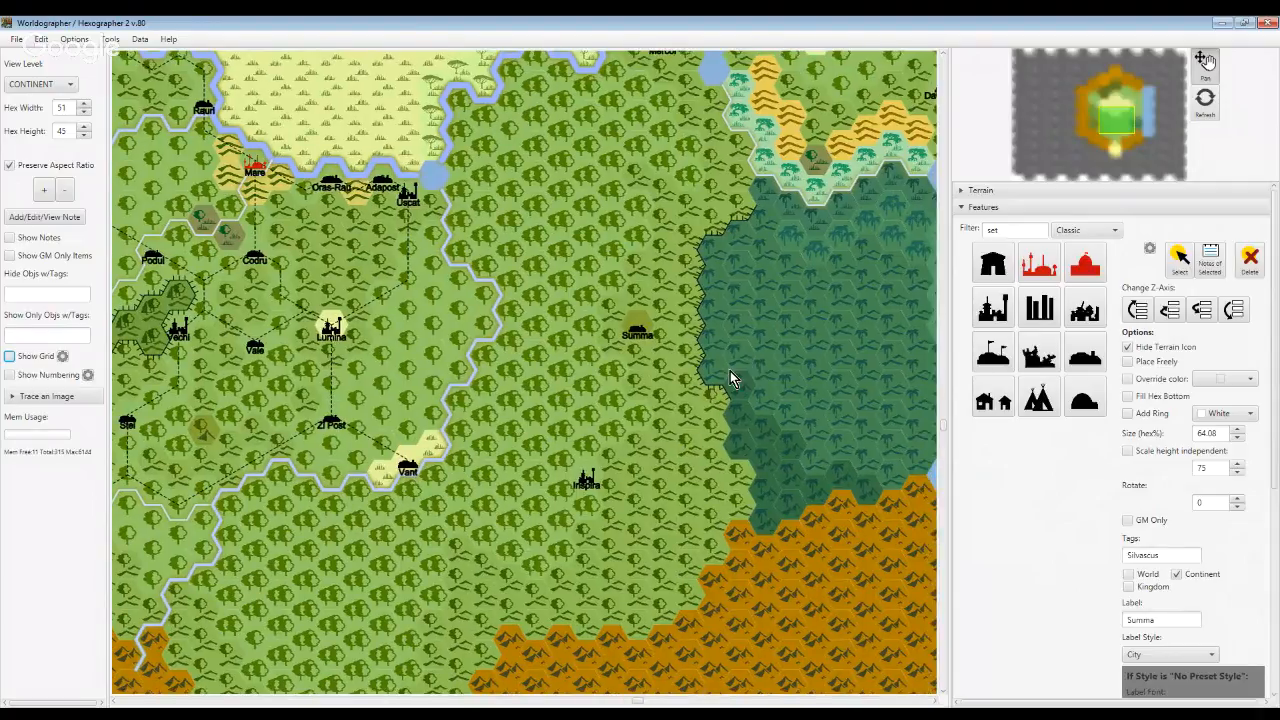
drag(730, 371, 689, 472)
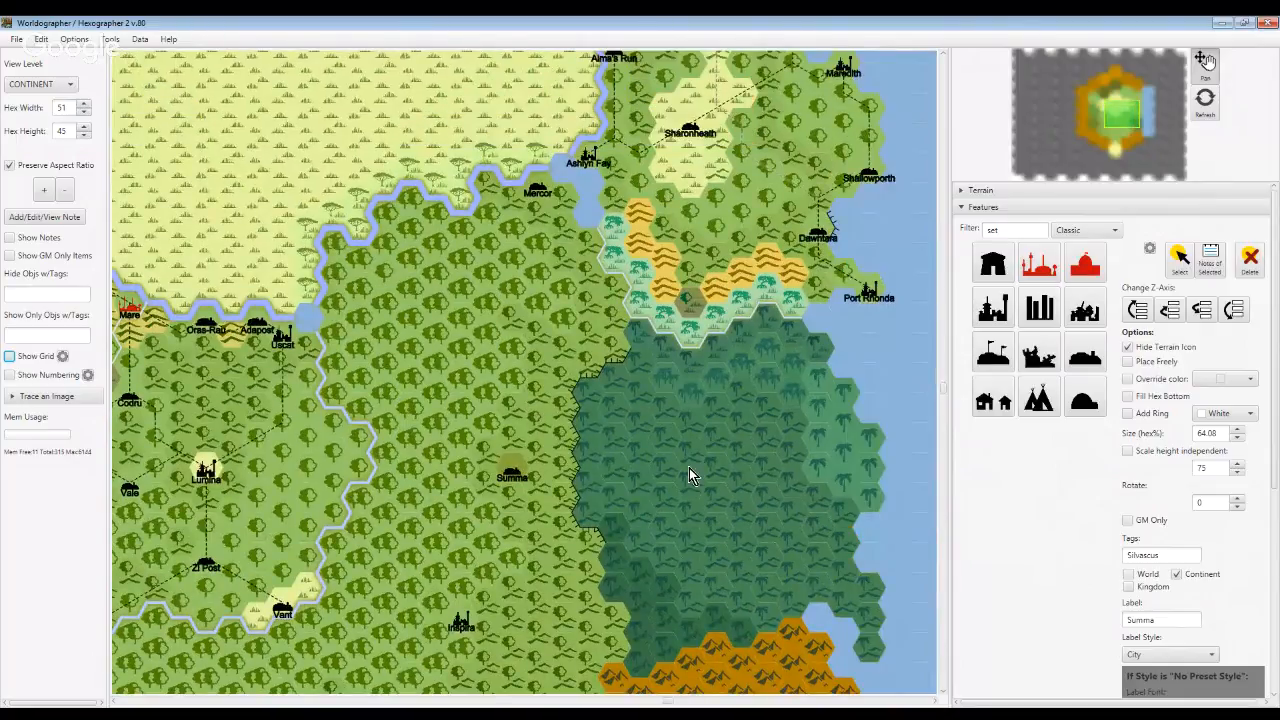
drag(691, 176, 667, 365)
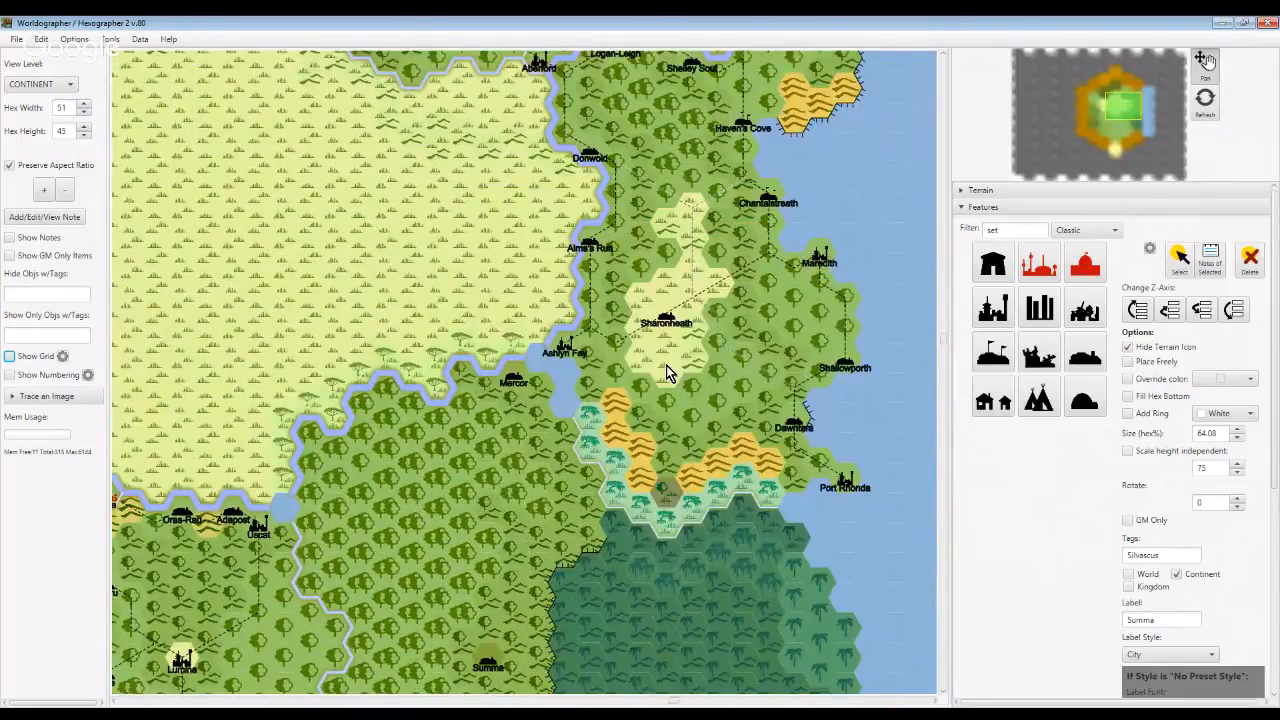
drag(660, 117, 679, 381)
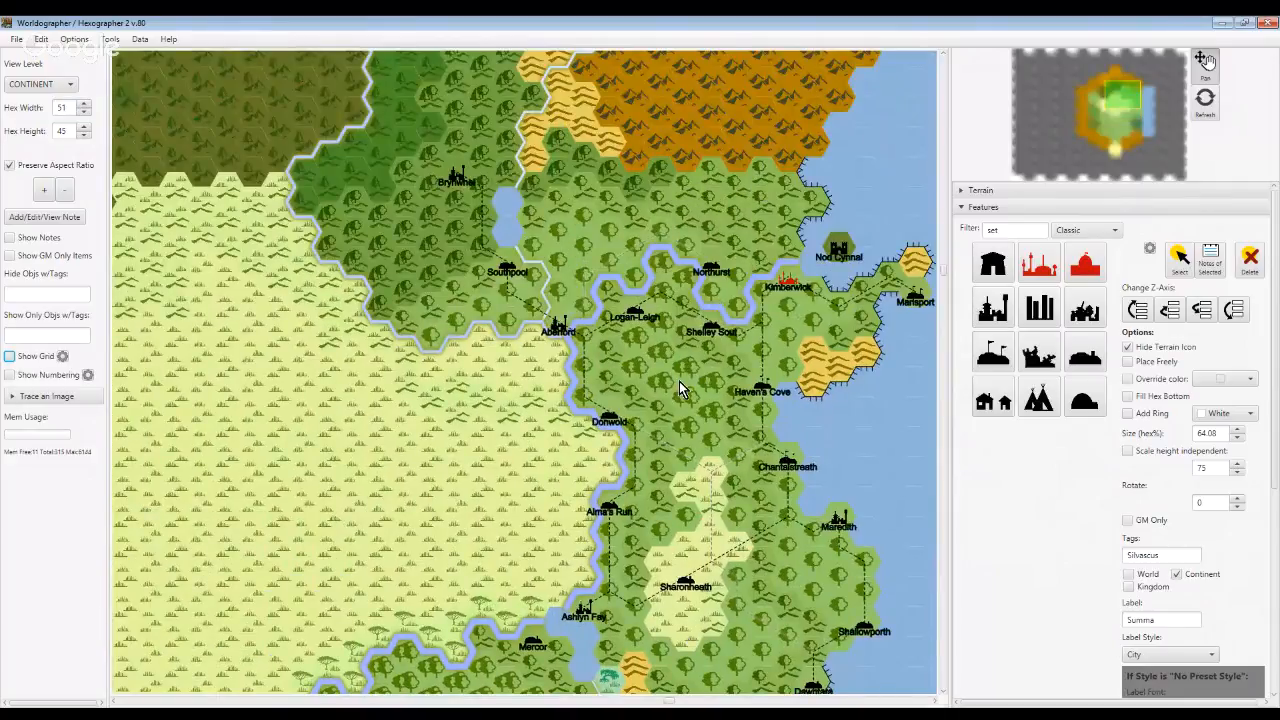
drag(394, 501, 660, 359)
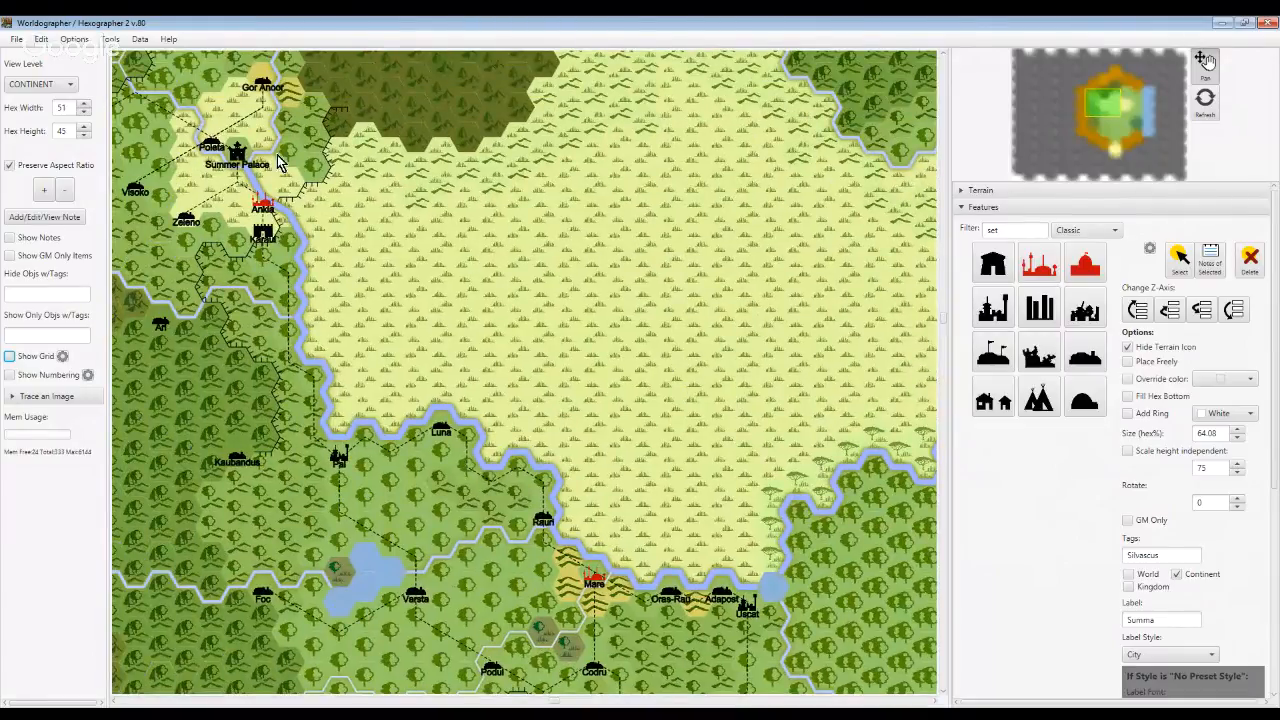
drag(571, 400, 441, 344)
drag(599, 376, 268, 256)
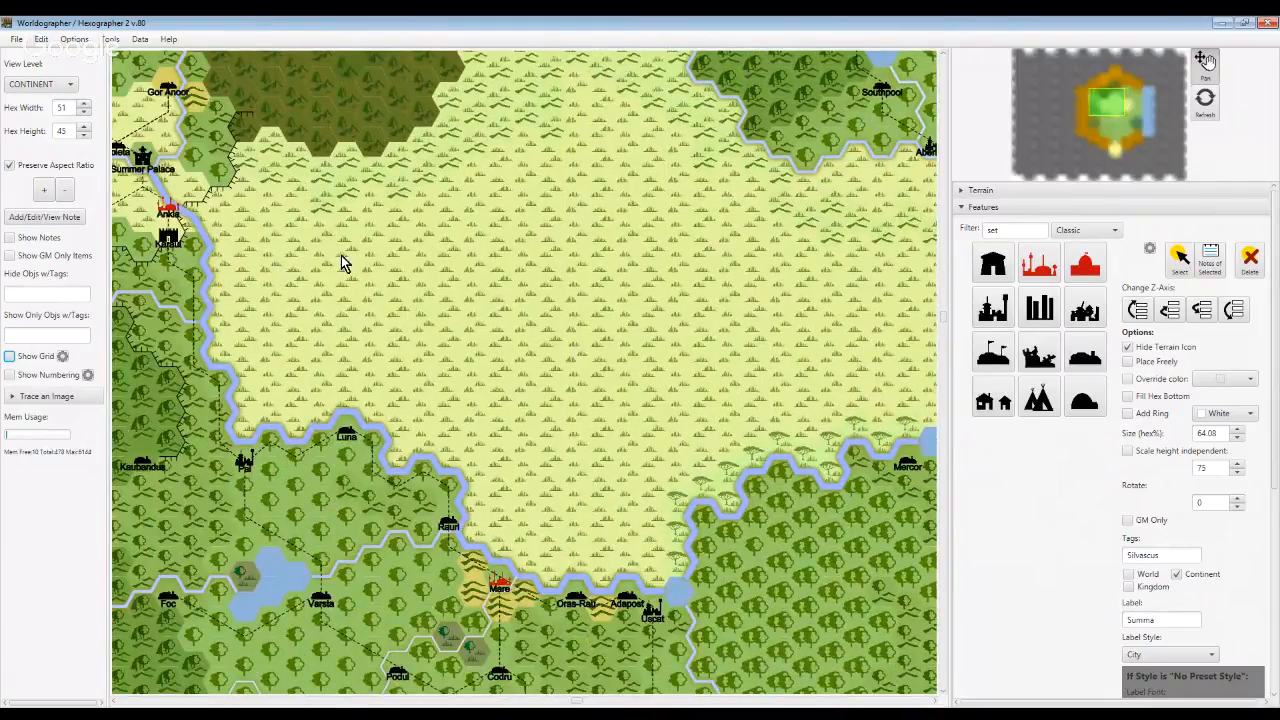
drag(603, 316, 773, 167)
drag(609, 304, 573, 382)
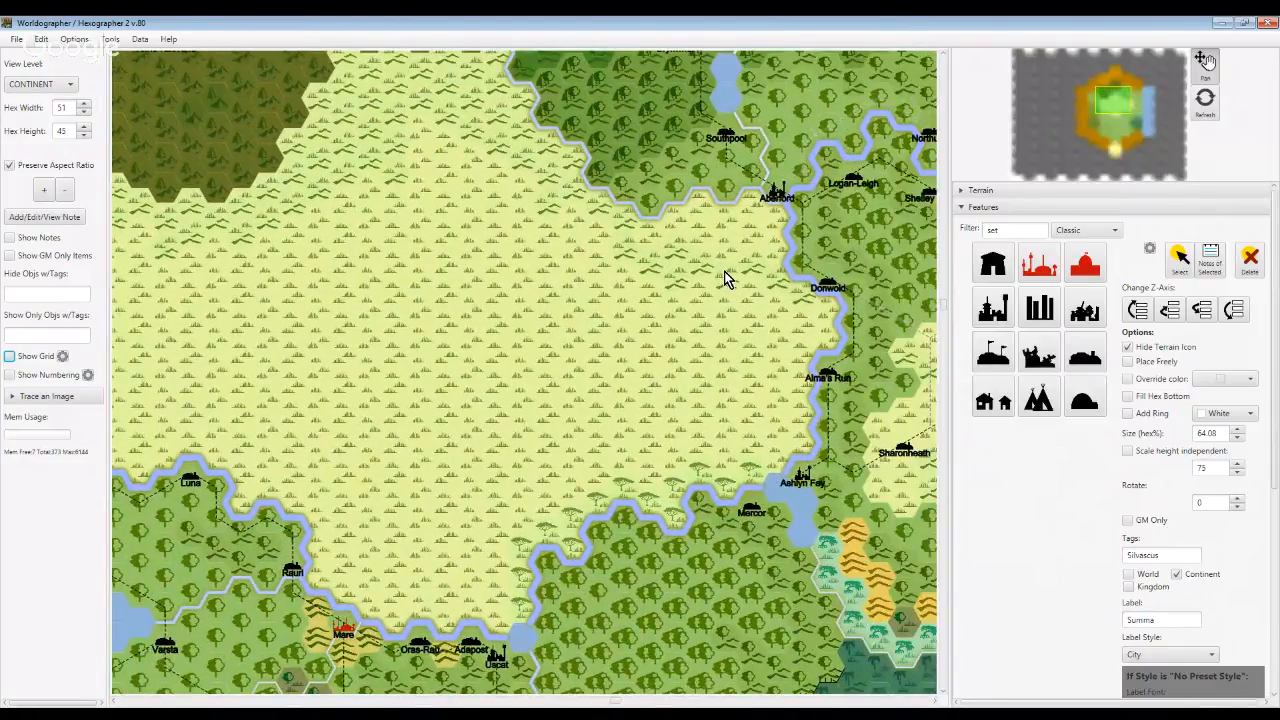
drag(724, 271, 663, 380)
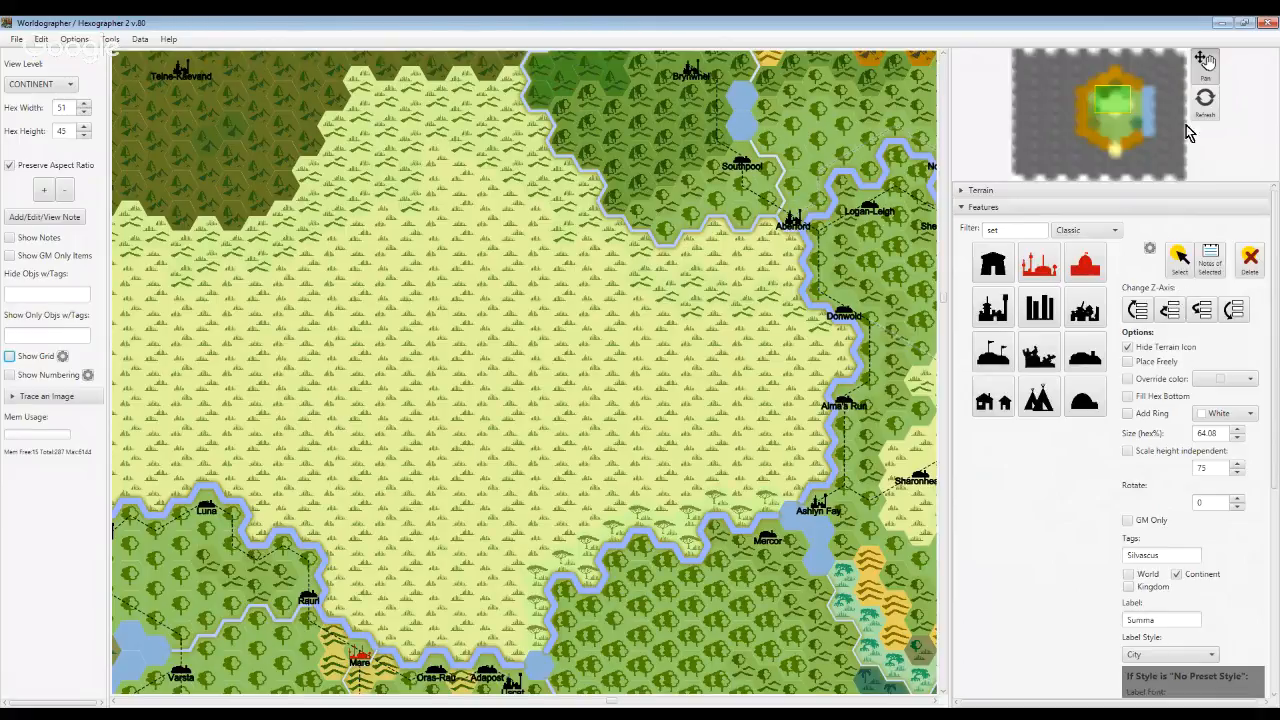
scroll(712, 408, up, 3)
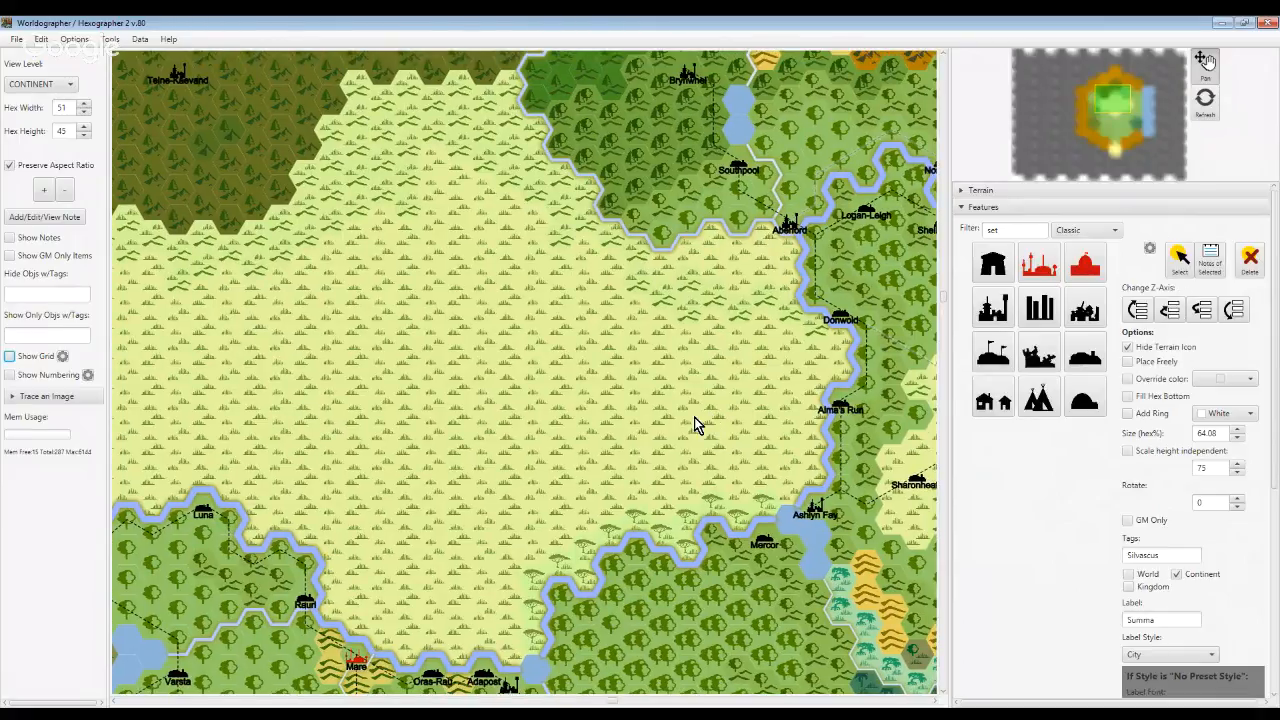
scroll(740, 495, up, 2)
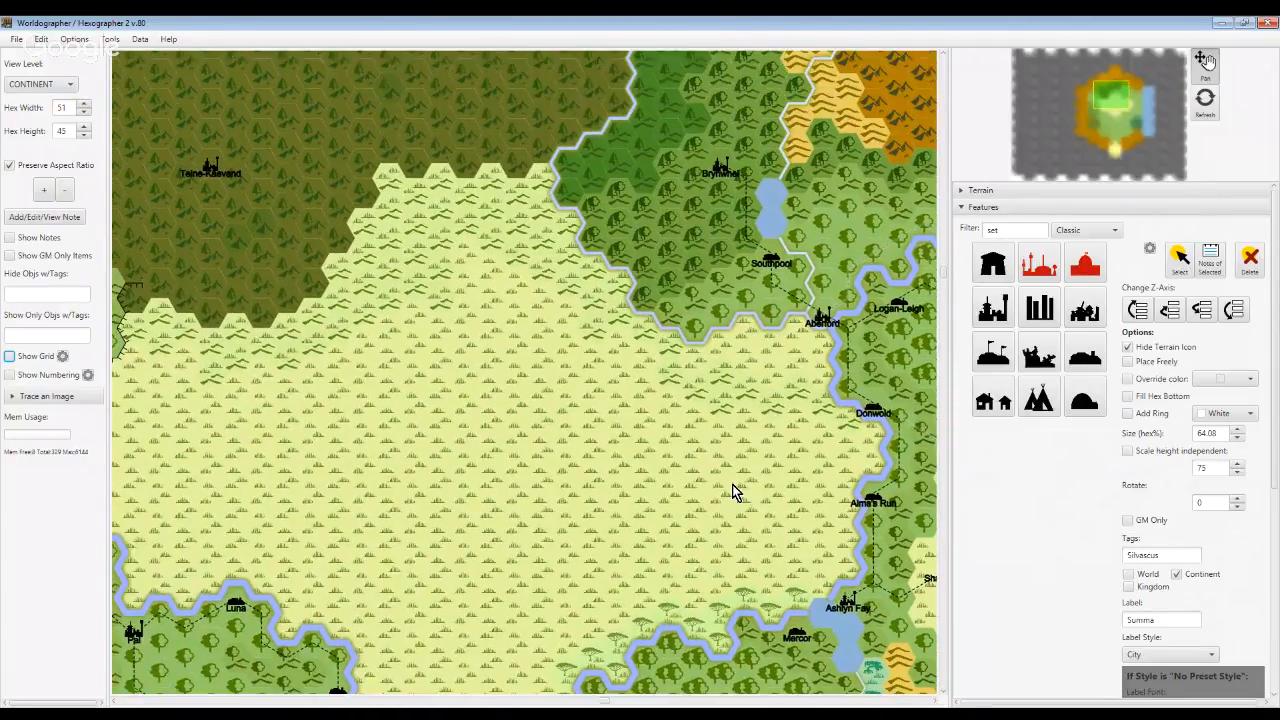
drag(732, 484, 841, 636)
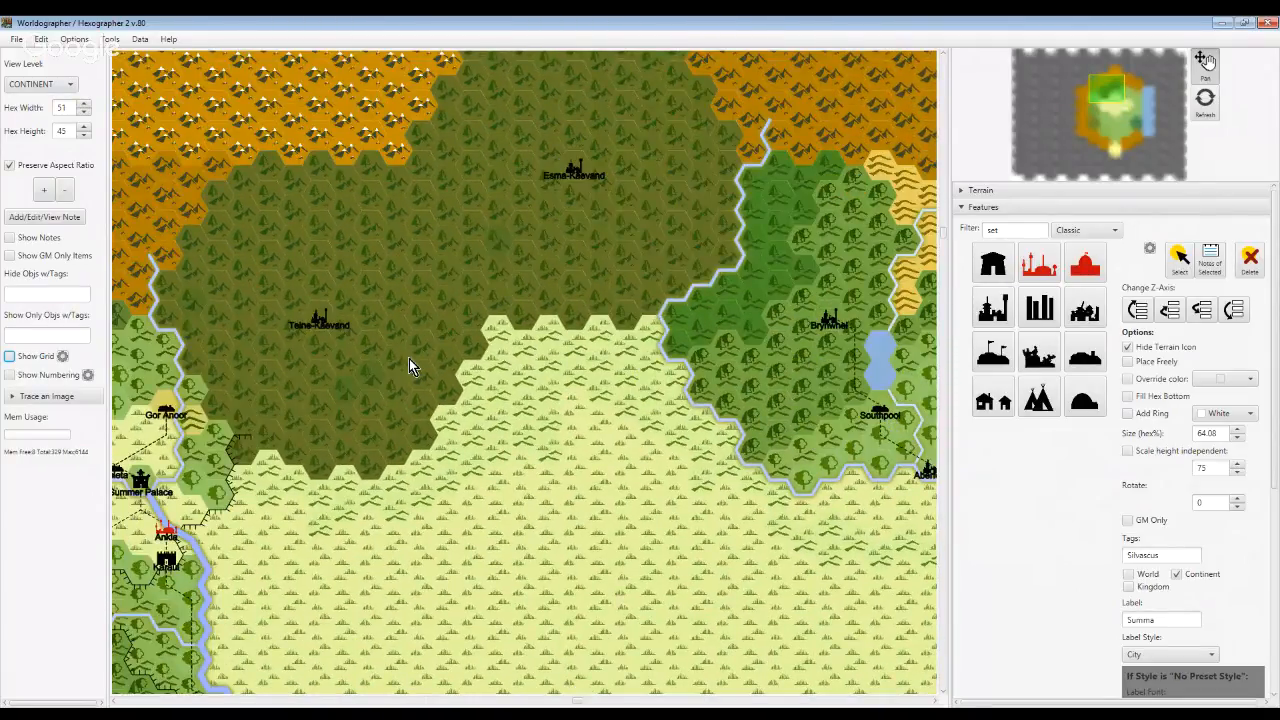
drag(622, 229, 592, 256)
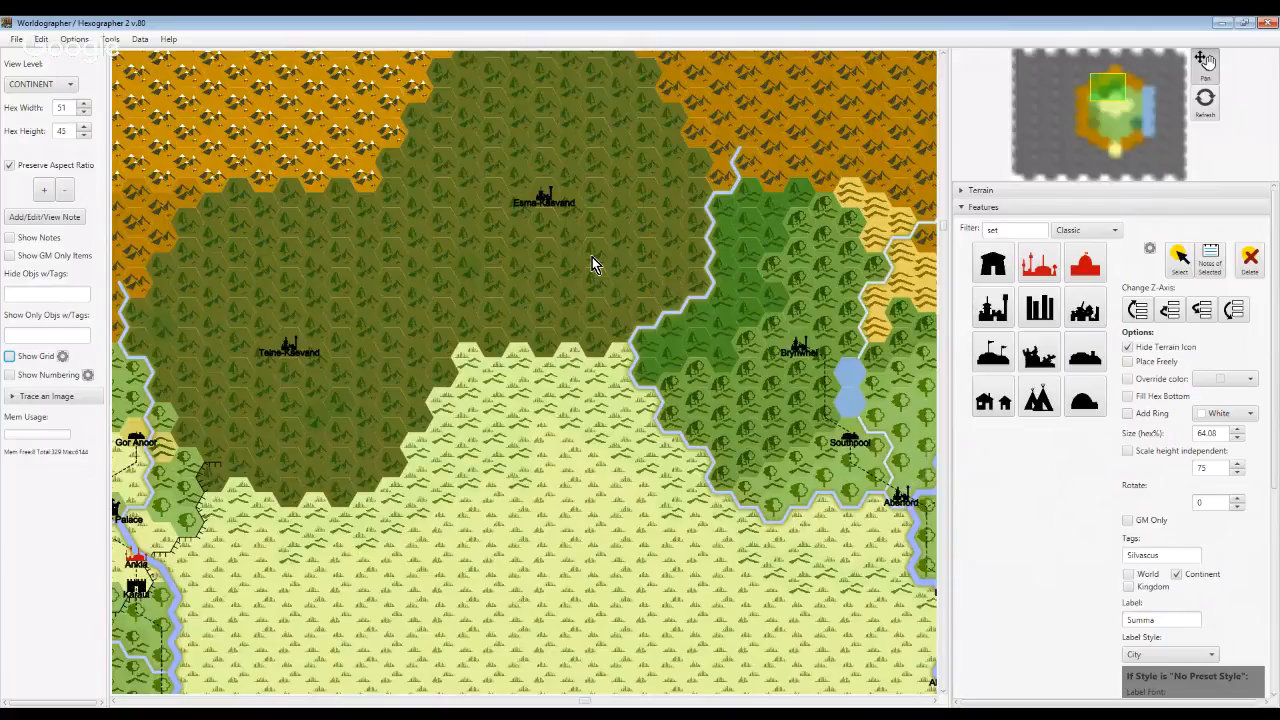
drag(466, 408, 506, 518)
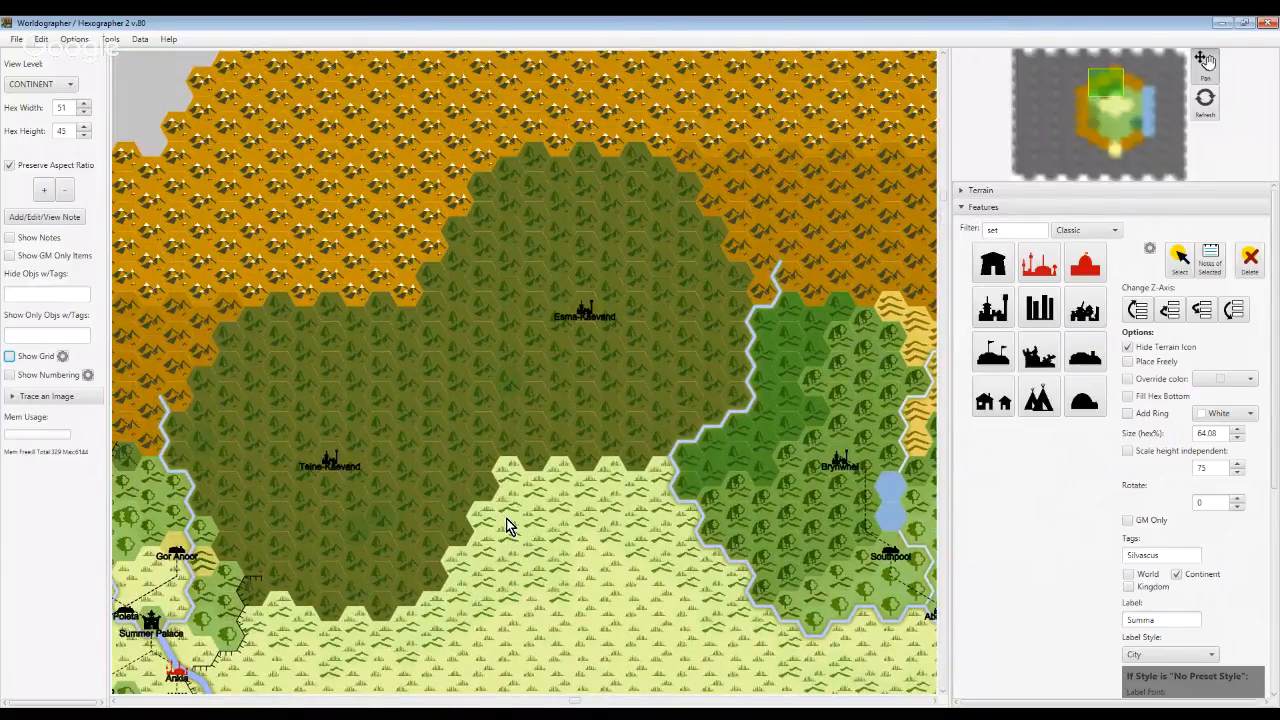
Filter the terrain types by "grass" and paint a band of Hills Grassland hexes down the western part of the central plain
drag(470, 662, 373, 367)
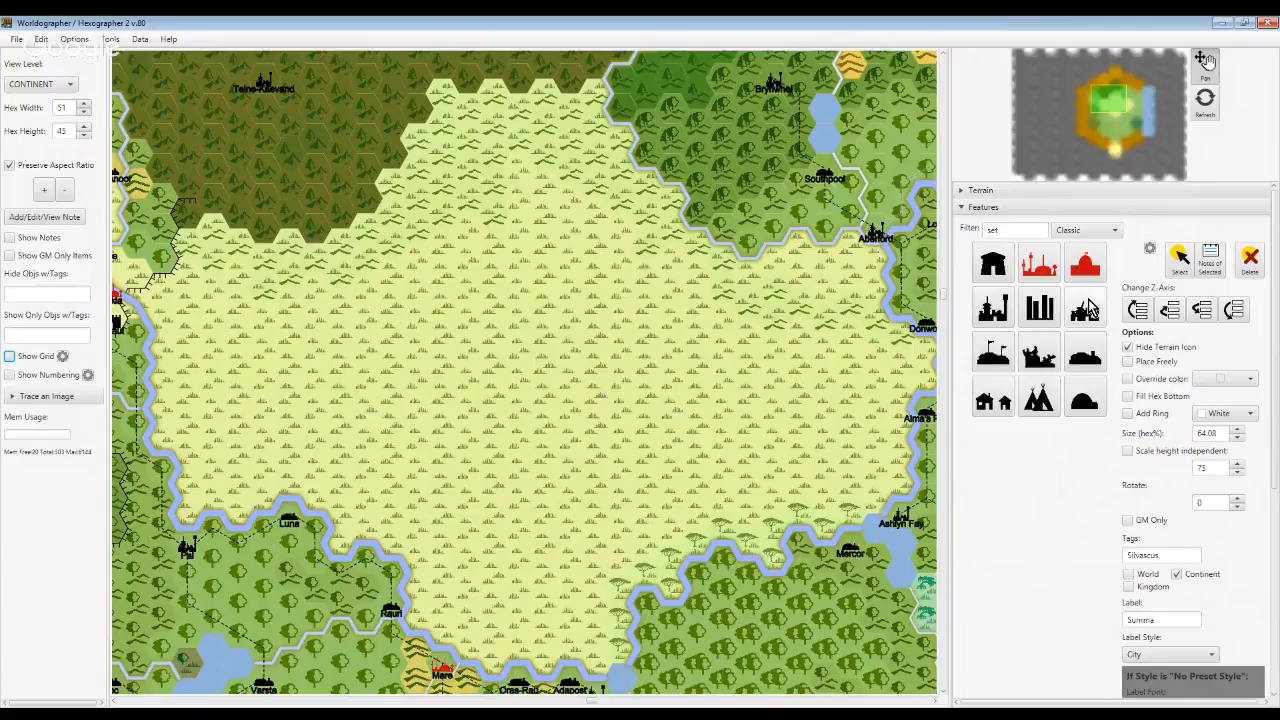
click(1040, 207)
click(1029, 193)
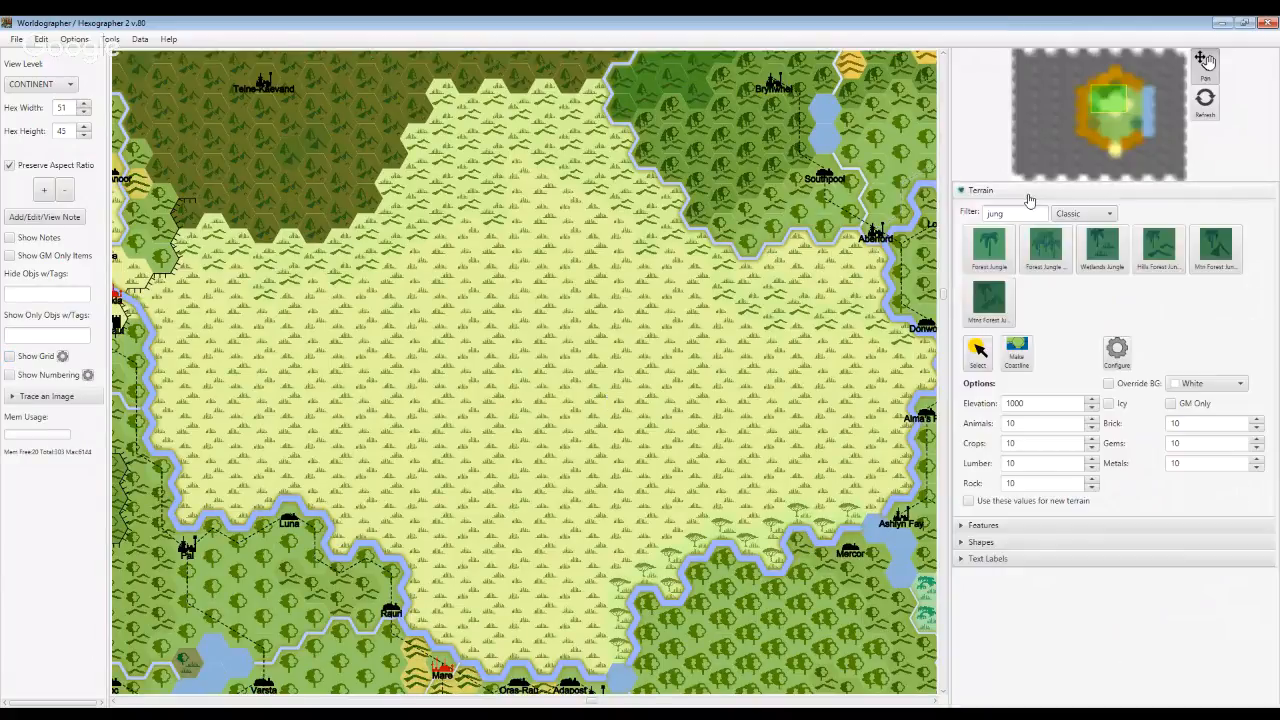
double_click(1026, 212)
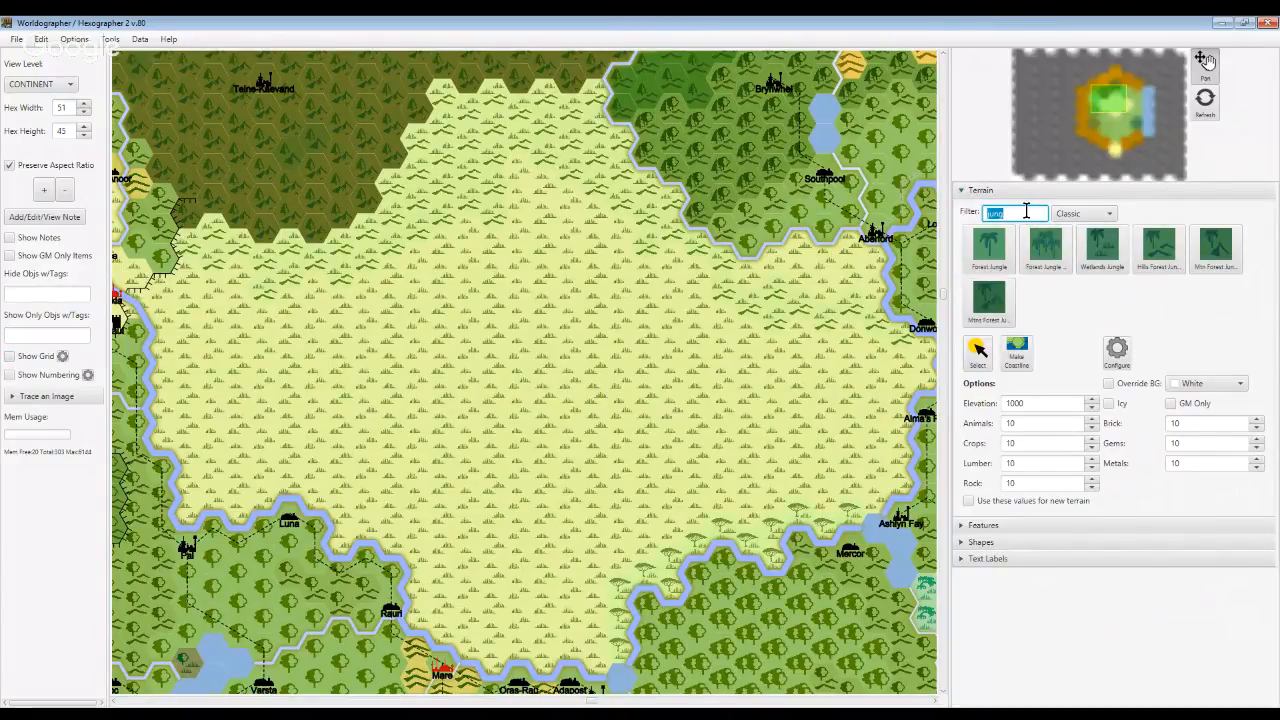
key(BackSpace)
text(grass)
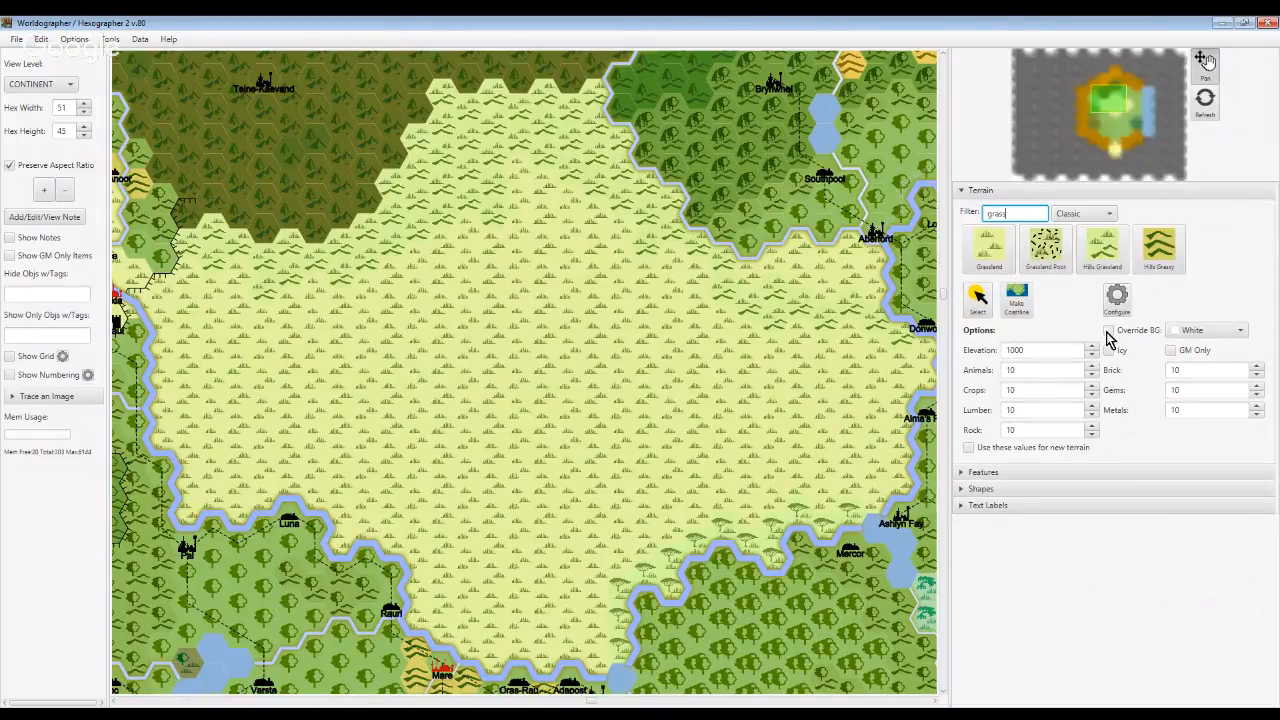
click(1102, 247)
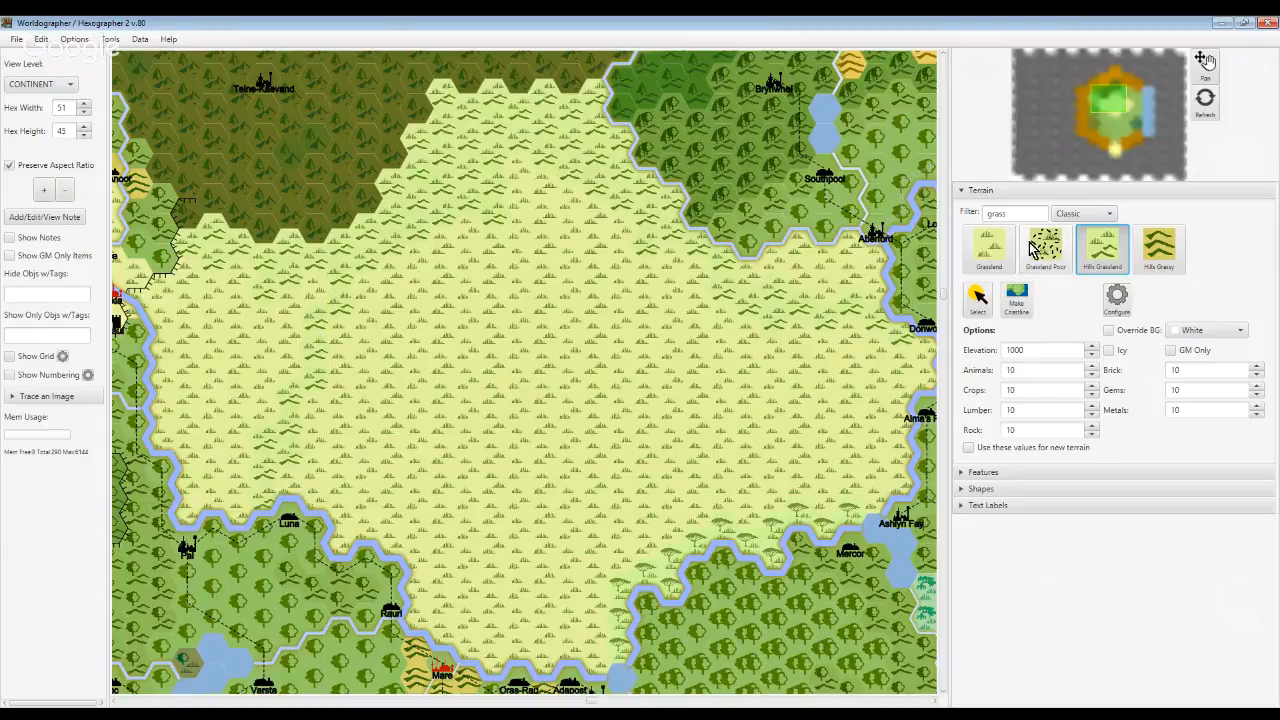
Refine the plain's western hill band by alternately repainting hexes as Grassland and Hills Grassland
click(989, 248)
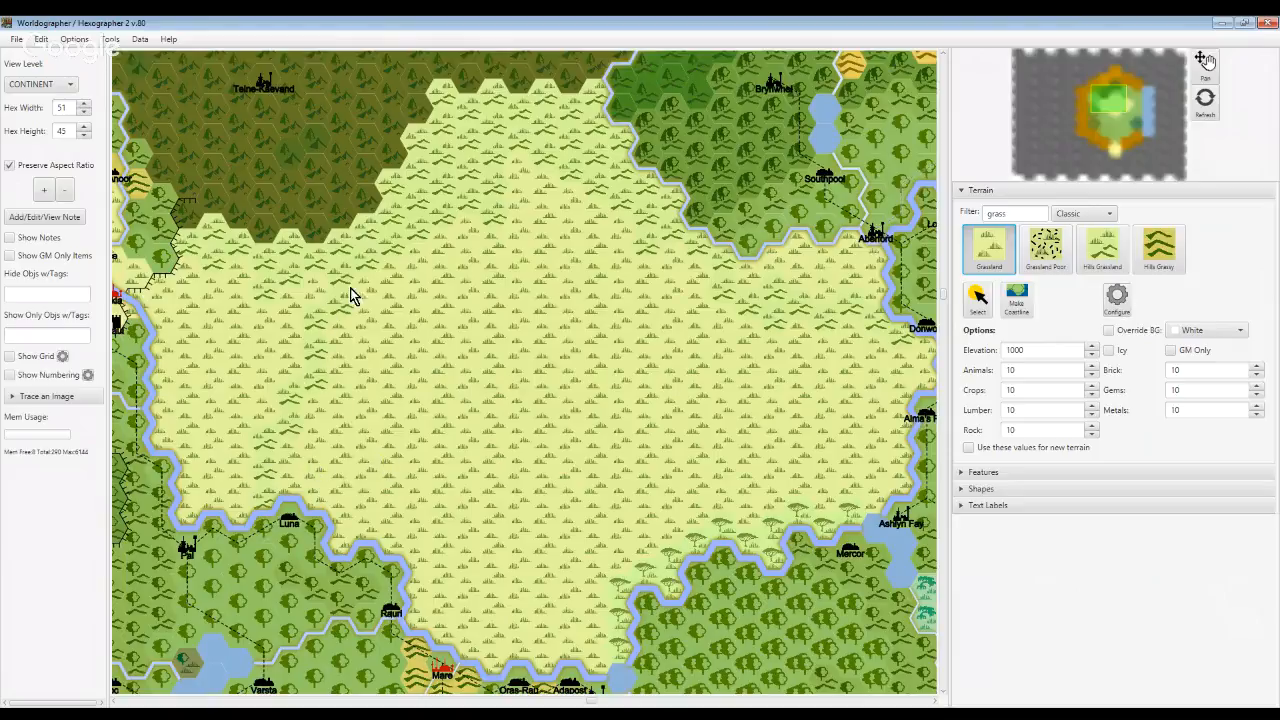
click(1102, 248)
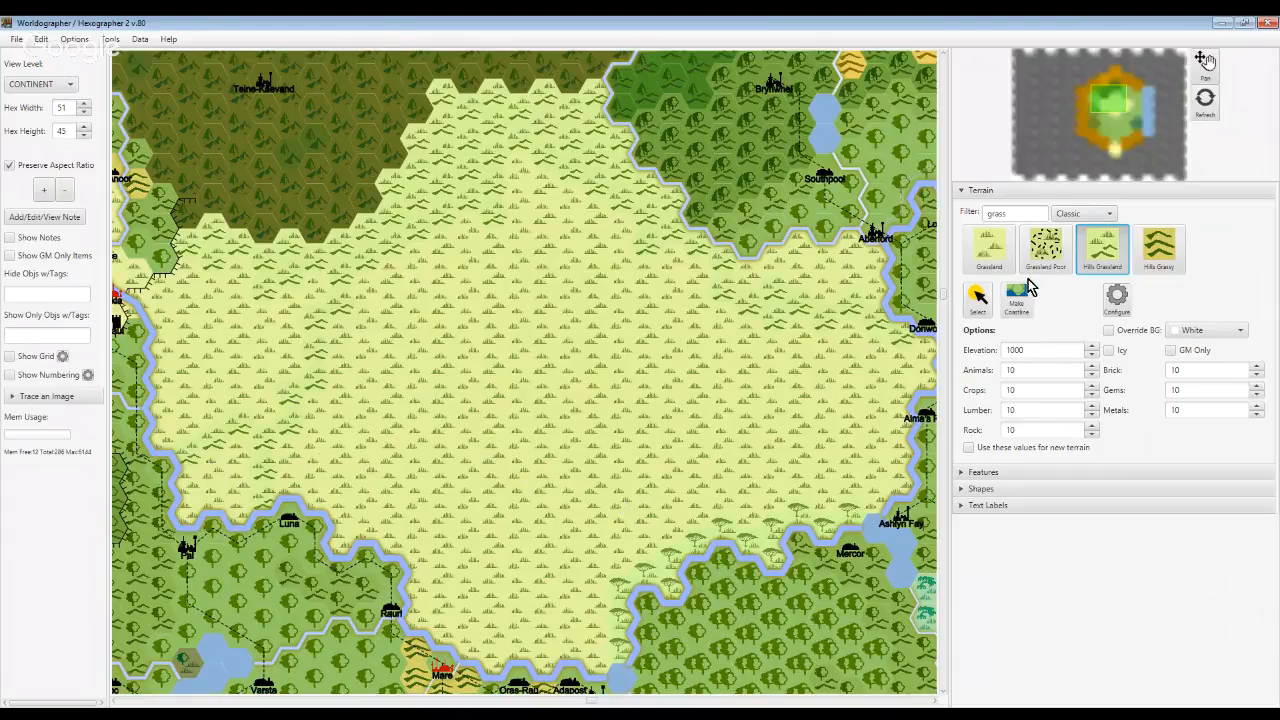
click(989, 246)
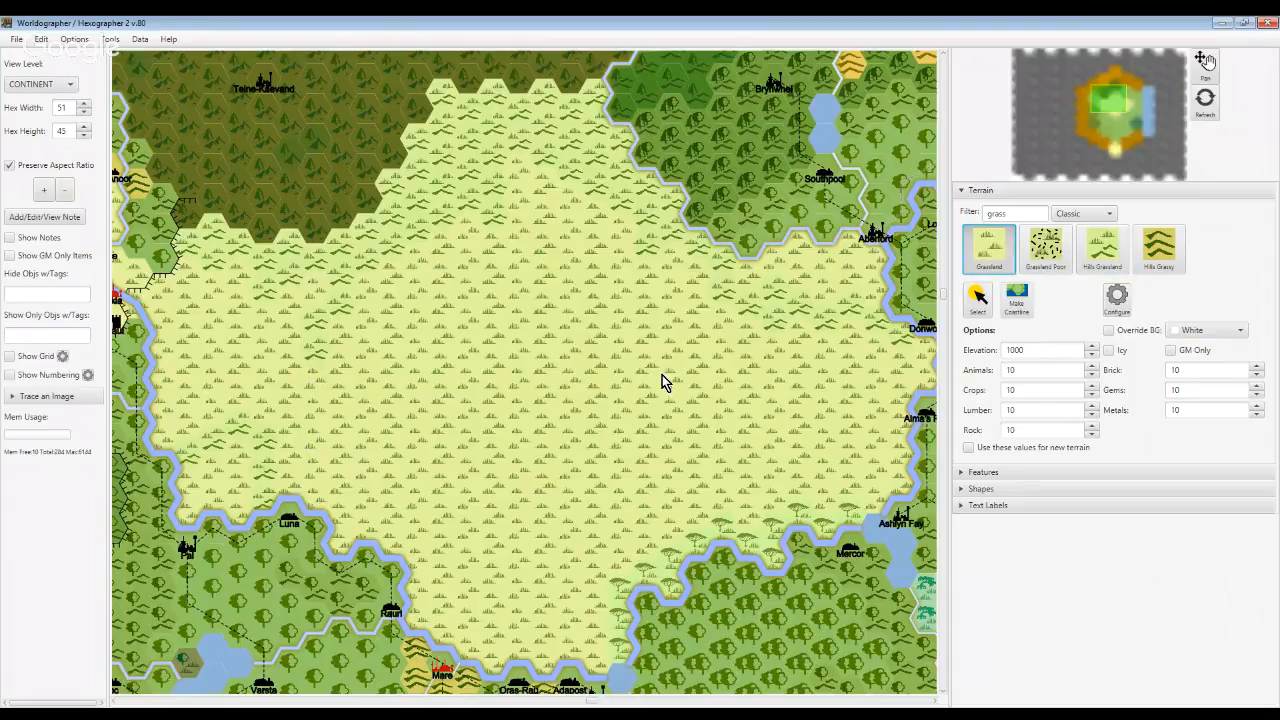
click(1100, 258)
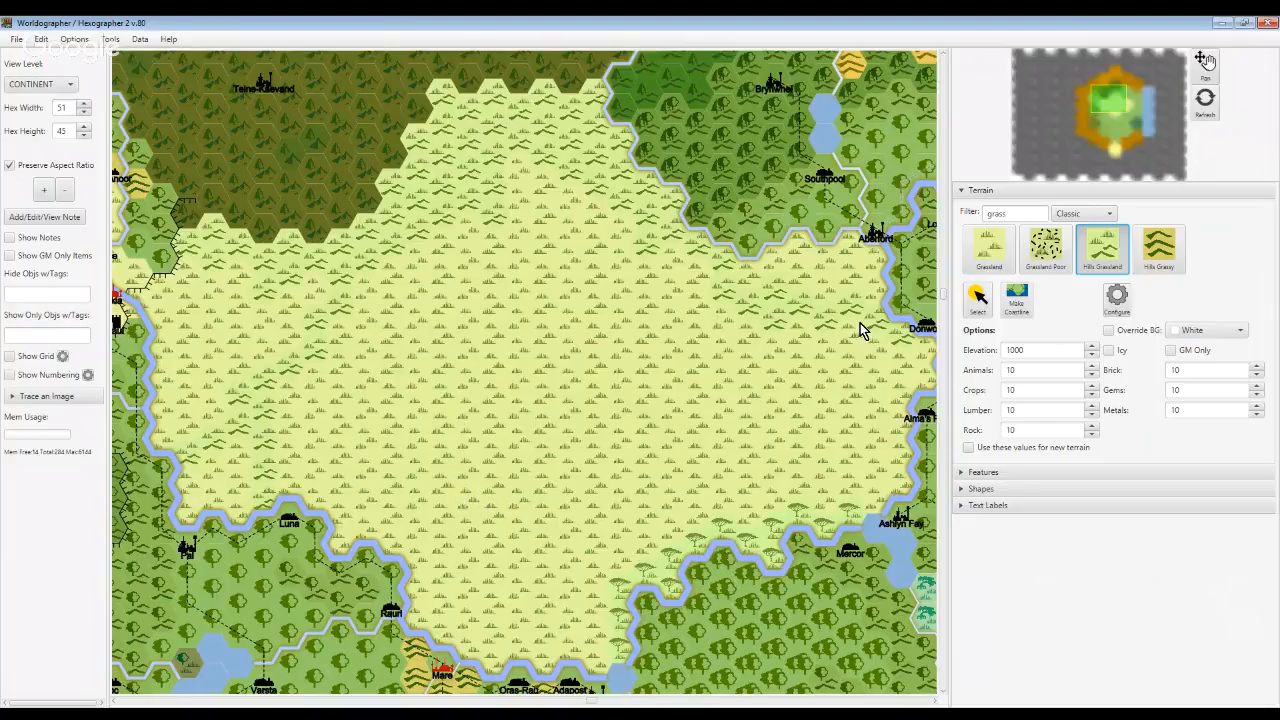
click(1003, 258)
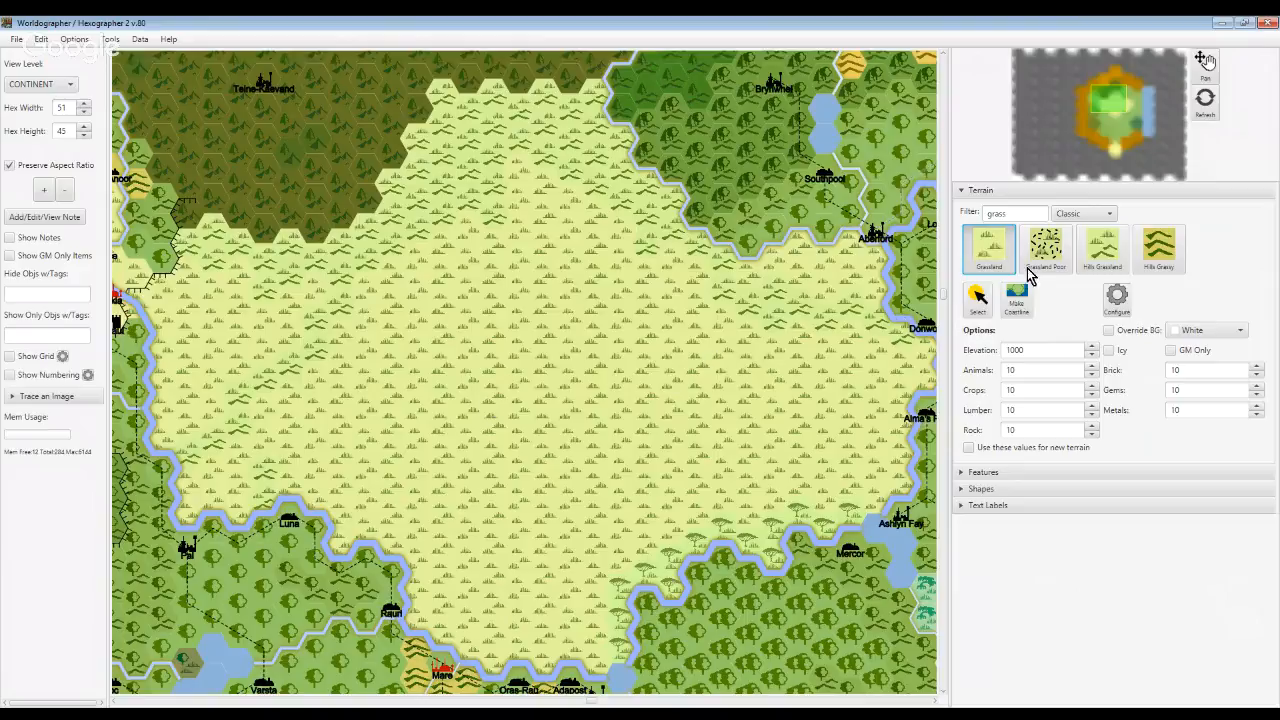
click(1102, 248)
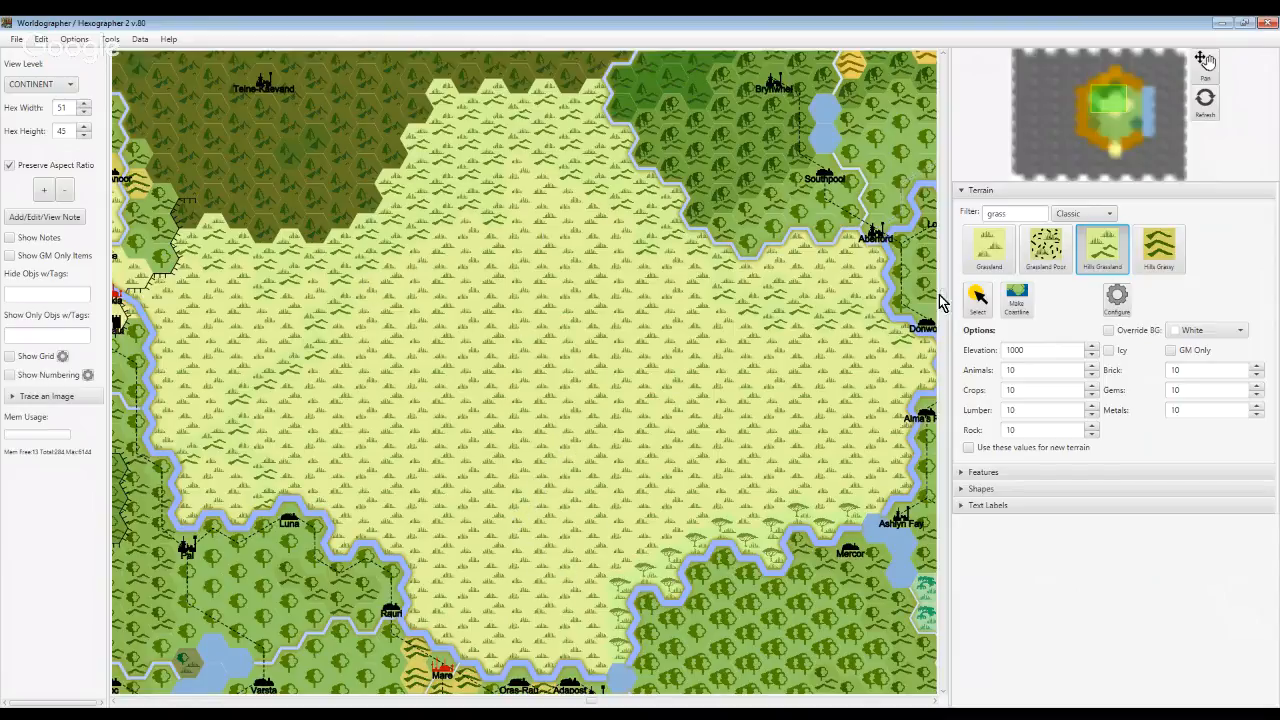
Paint a line of Hills Grassland hexes down the plain's east-central part towards the southern savanna, turning the hex grid back on
click(1205, 62)
drag(720, 352, 677, 330)
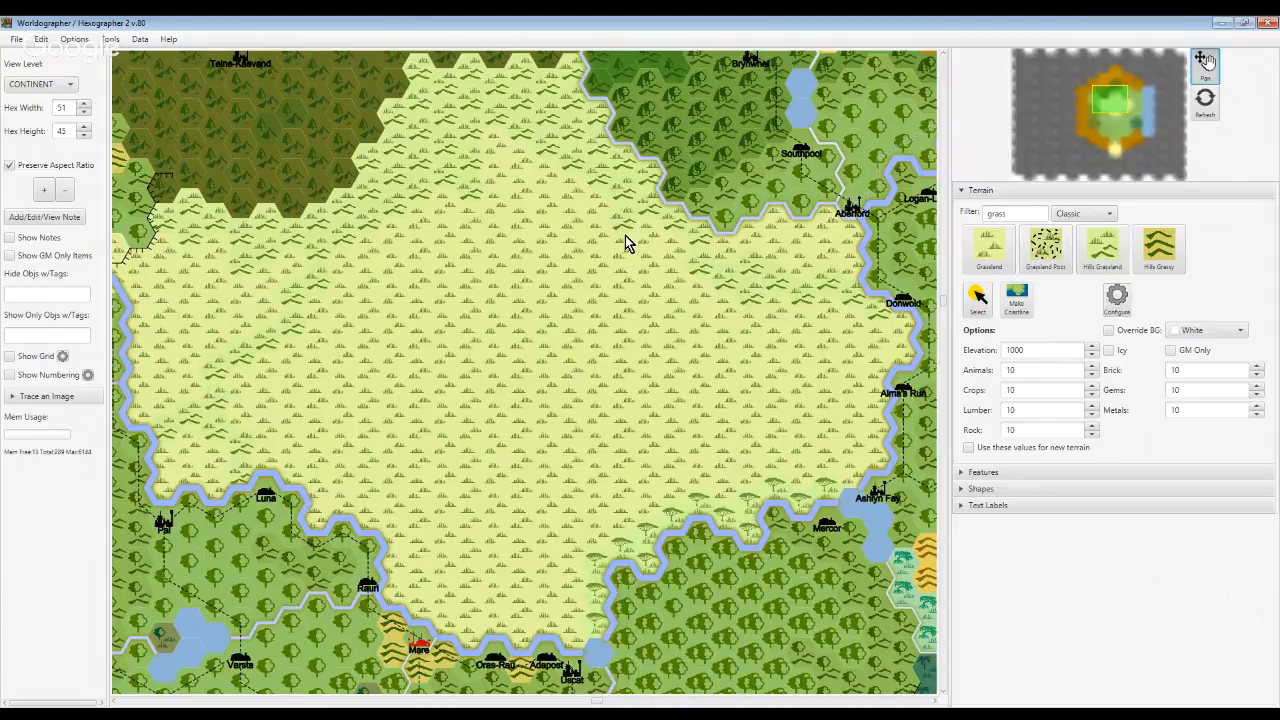
click(1102, 248)
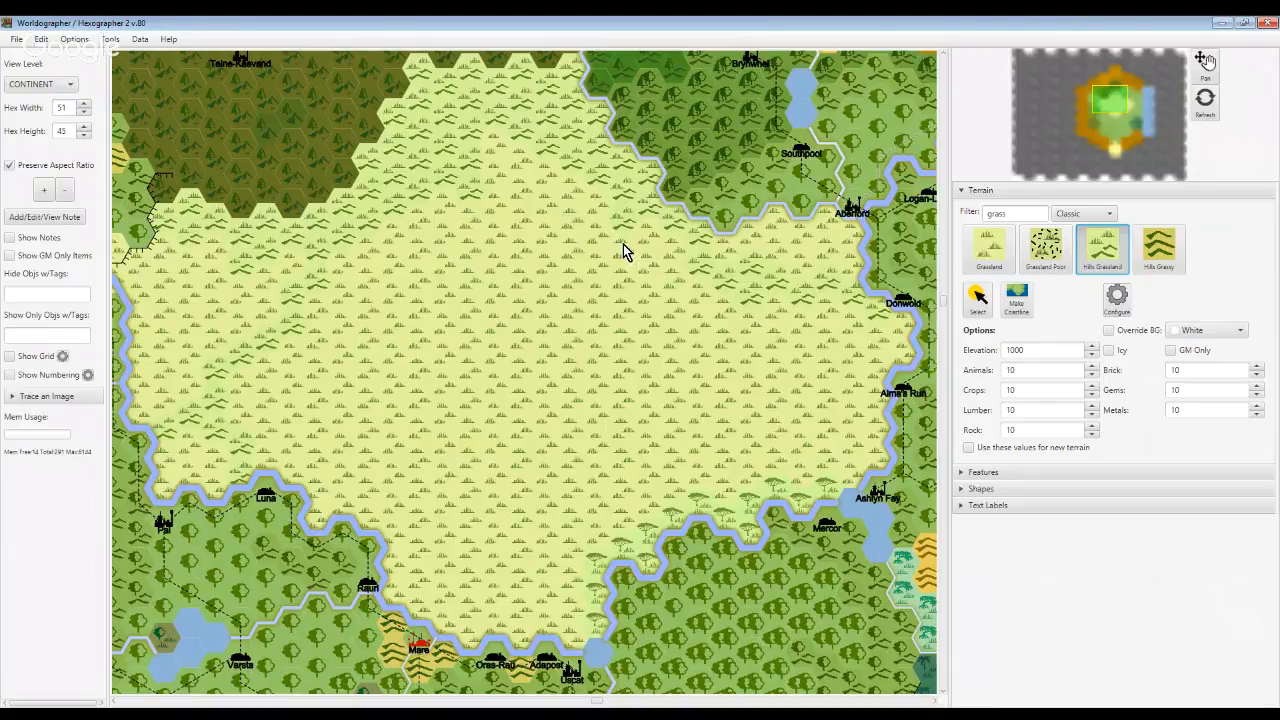
click(623, 327)
click(45, 362)
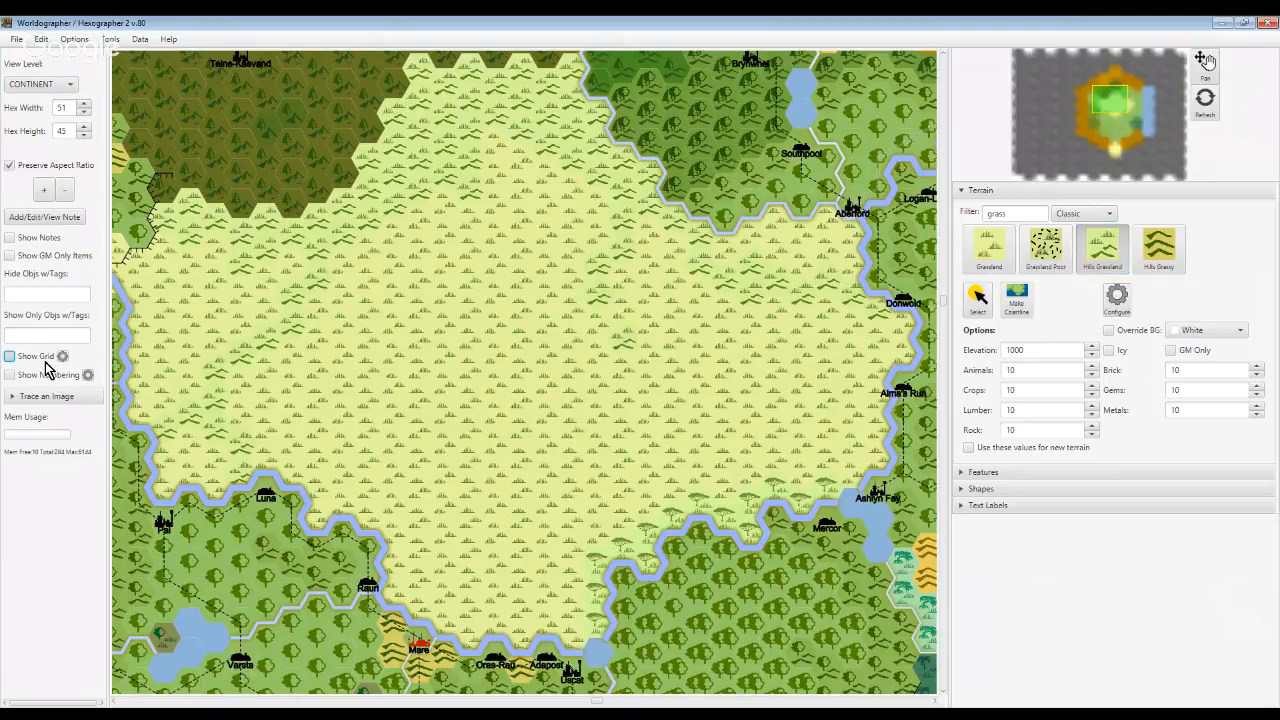
click(45, 362)
click(624, 310)
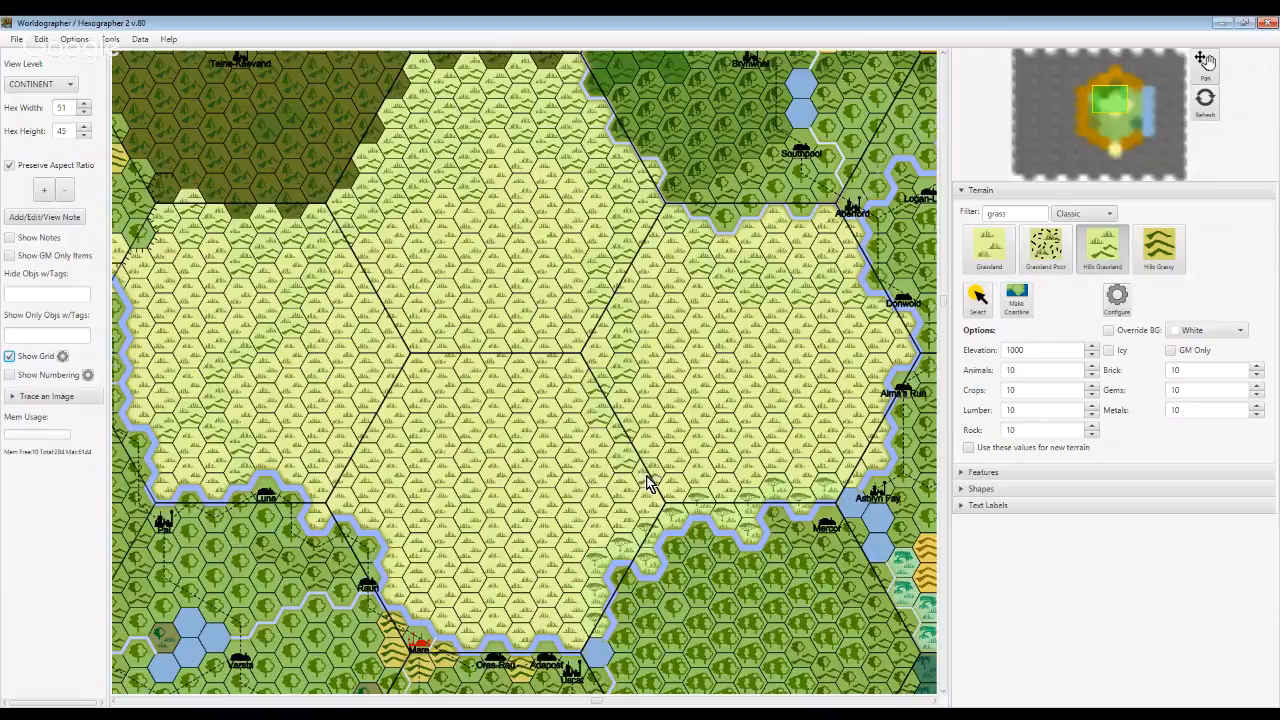
Search the terrain types for "sav" and "hill"
double_click(1010, 219)
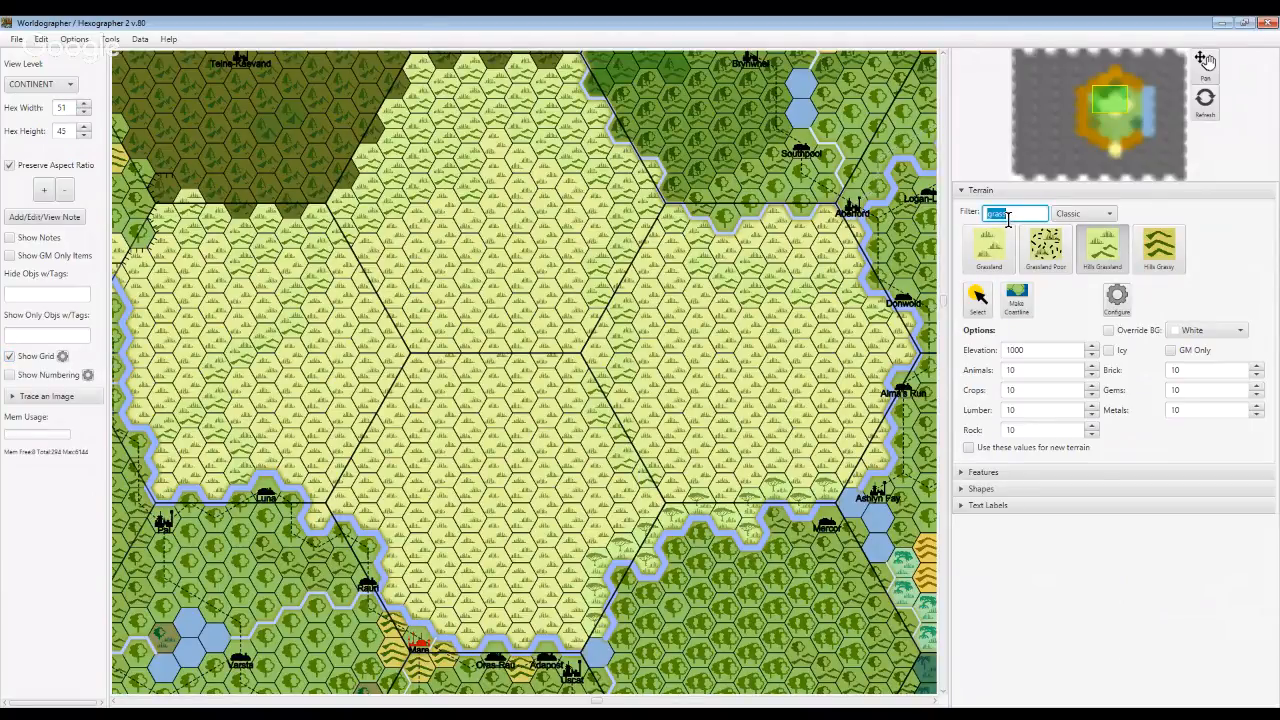
text(sav)
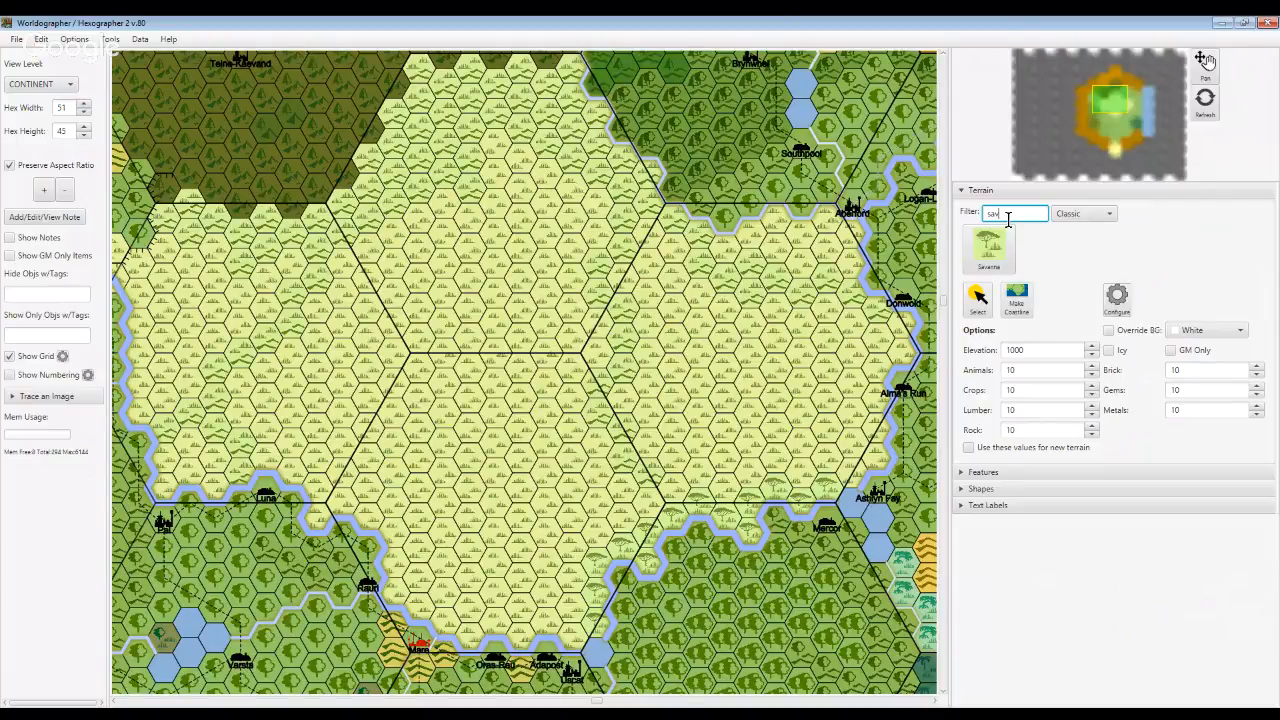
double_click(1009, 220)
text(hill)
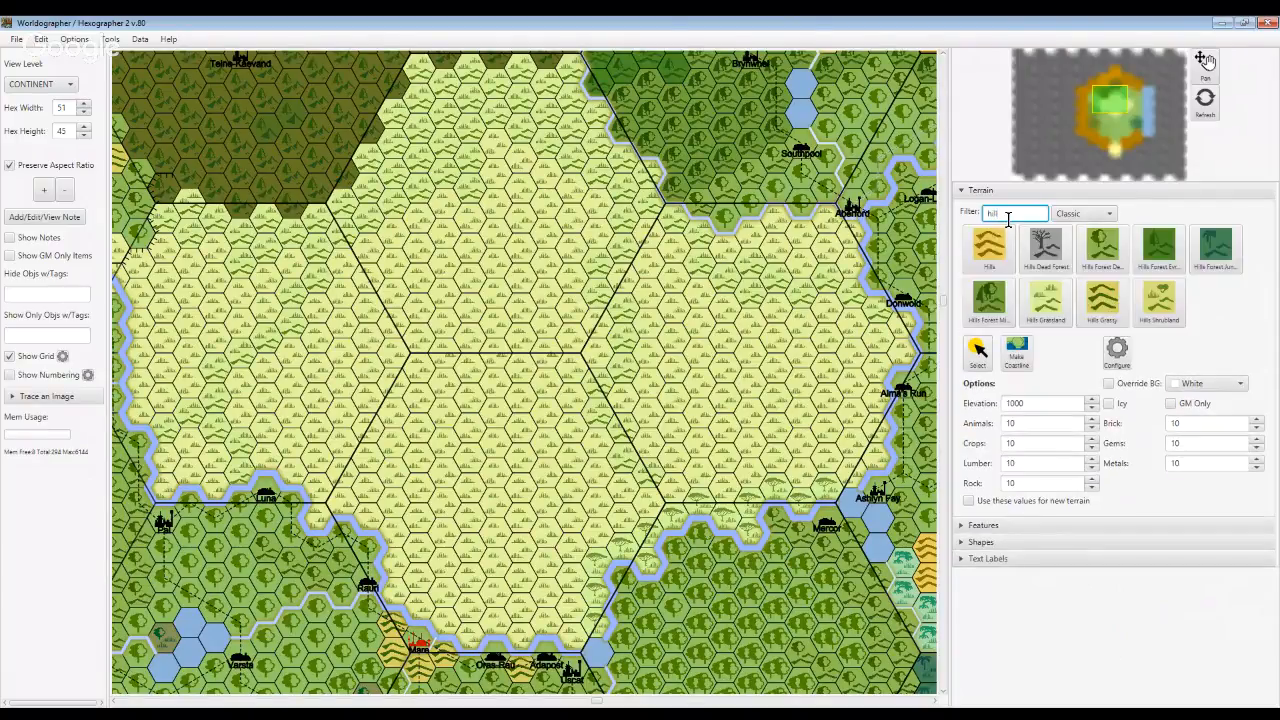
Filter the terrain types by "gra" and select Hills Grassland for the central plain
double_click(1009, 220)
text(graa)
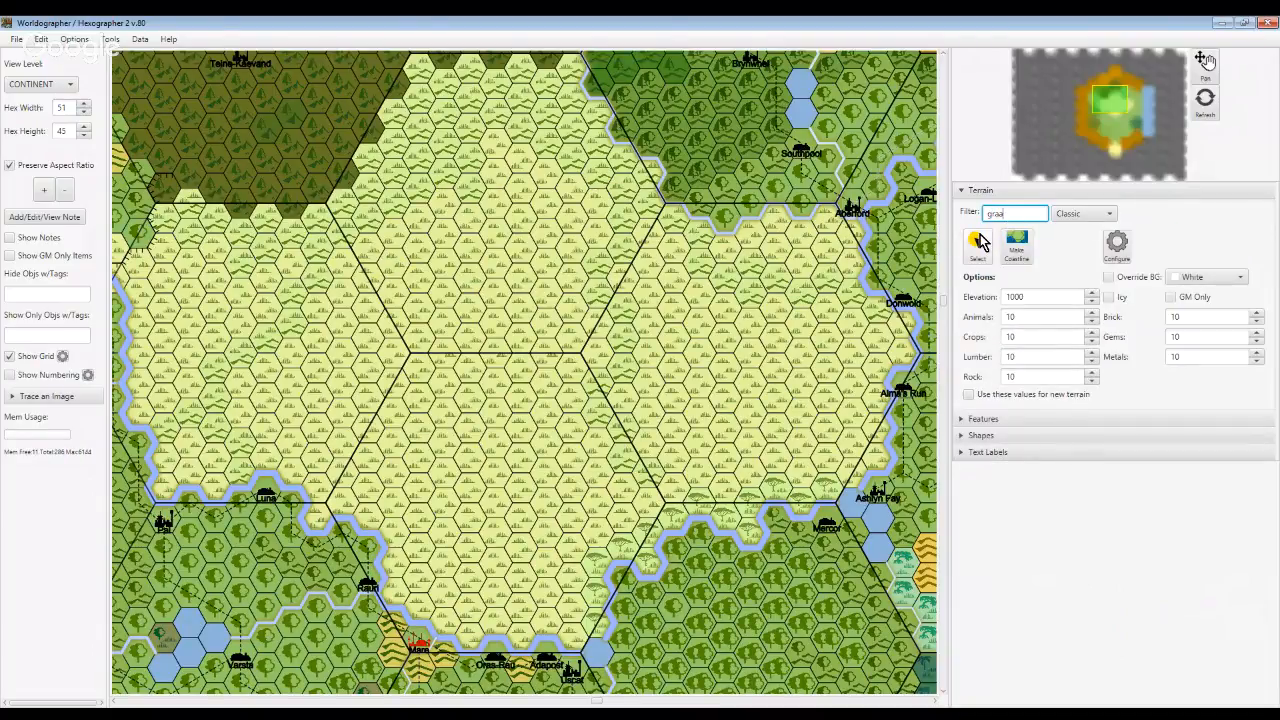
key(BackSpace)
click(1159, 246)
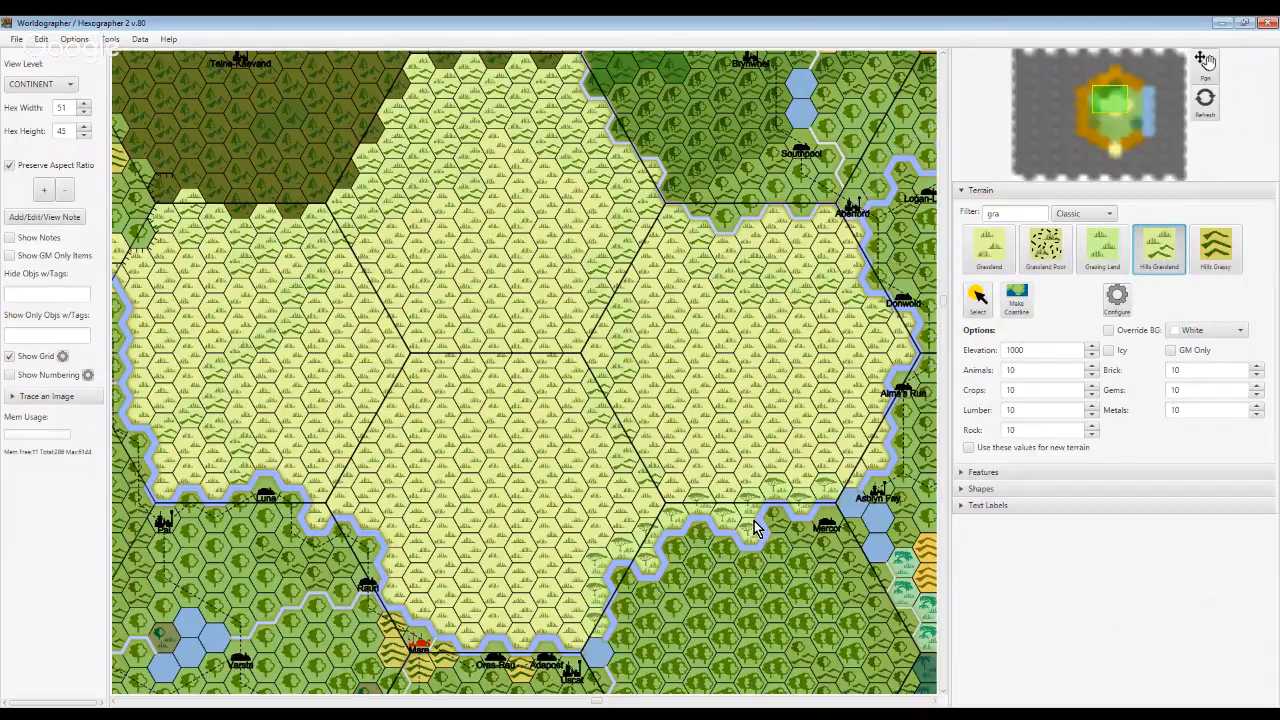
Filter the terrain types by "hill", try Hills Shrubland and switch back to Hills Grassland
double_click(1021, 212)
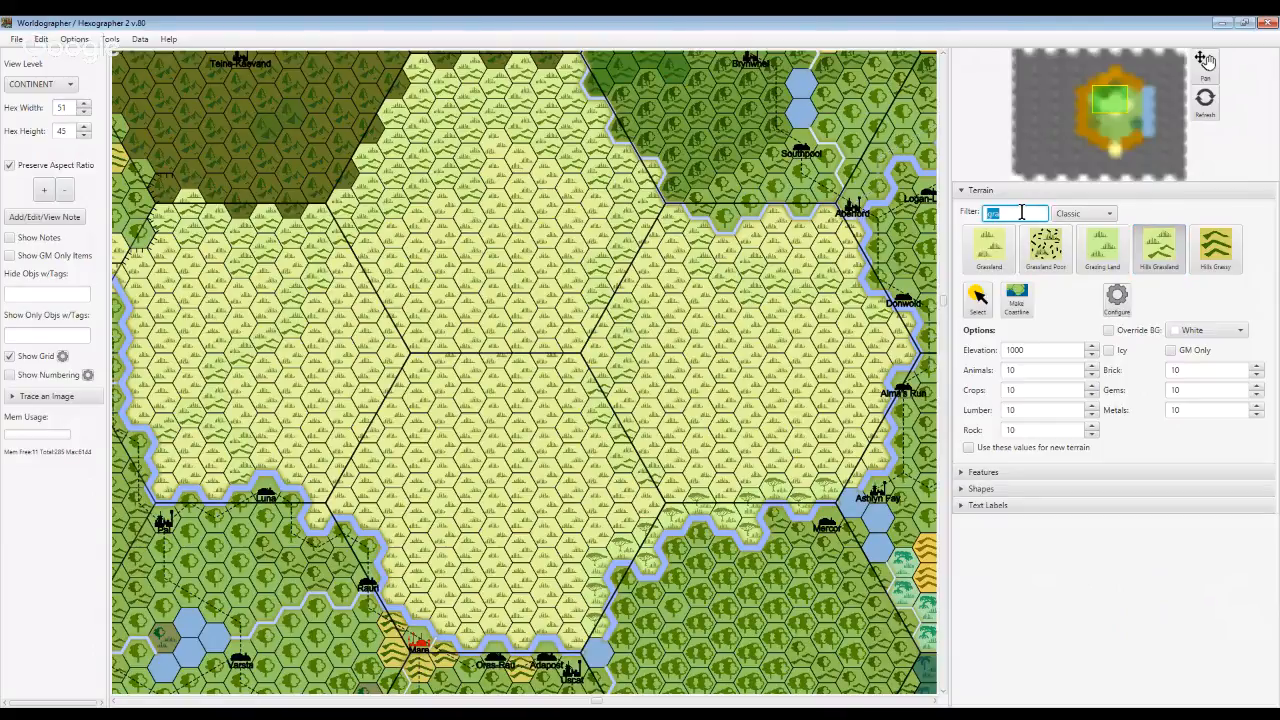
text(hill)
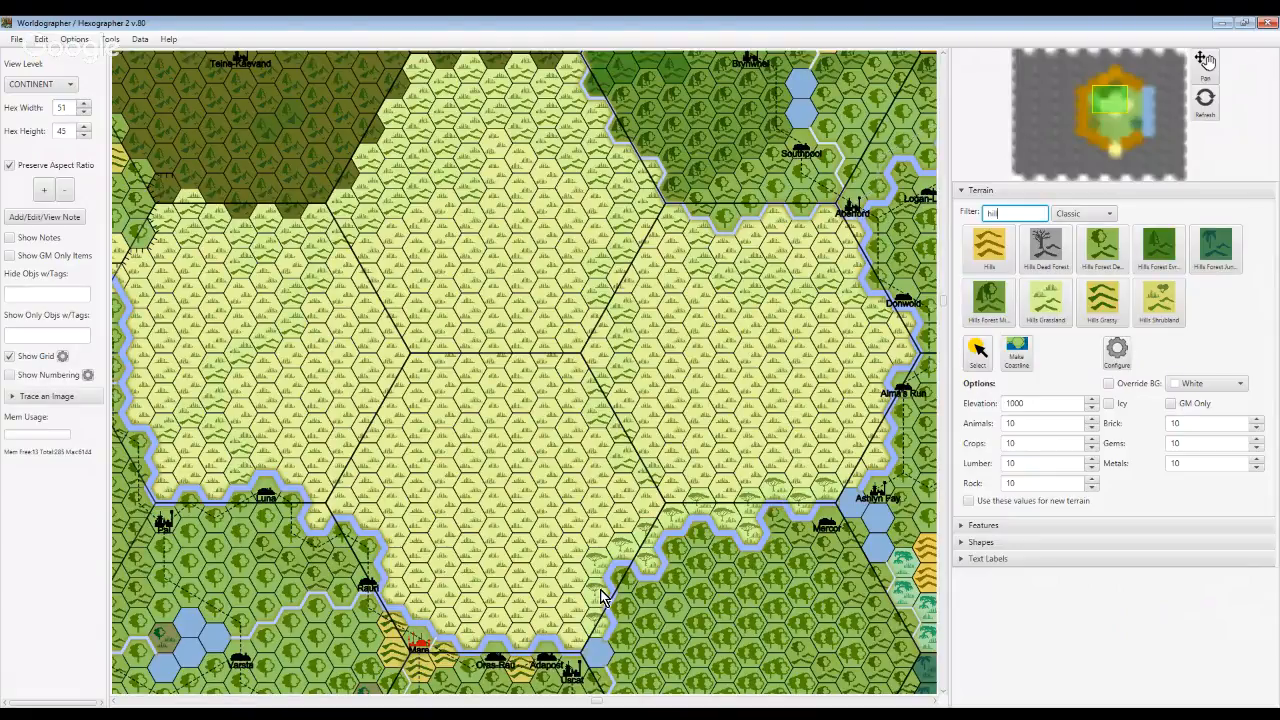
click(1158, 298)
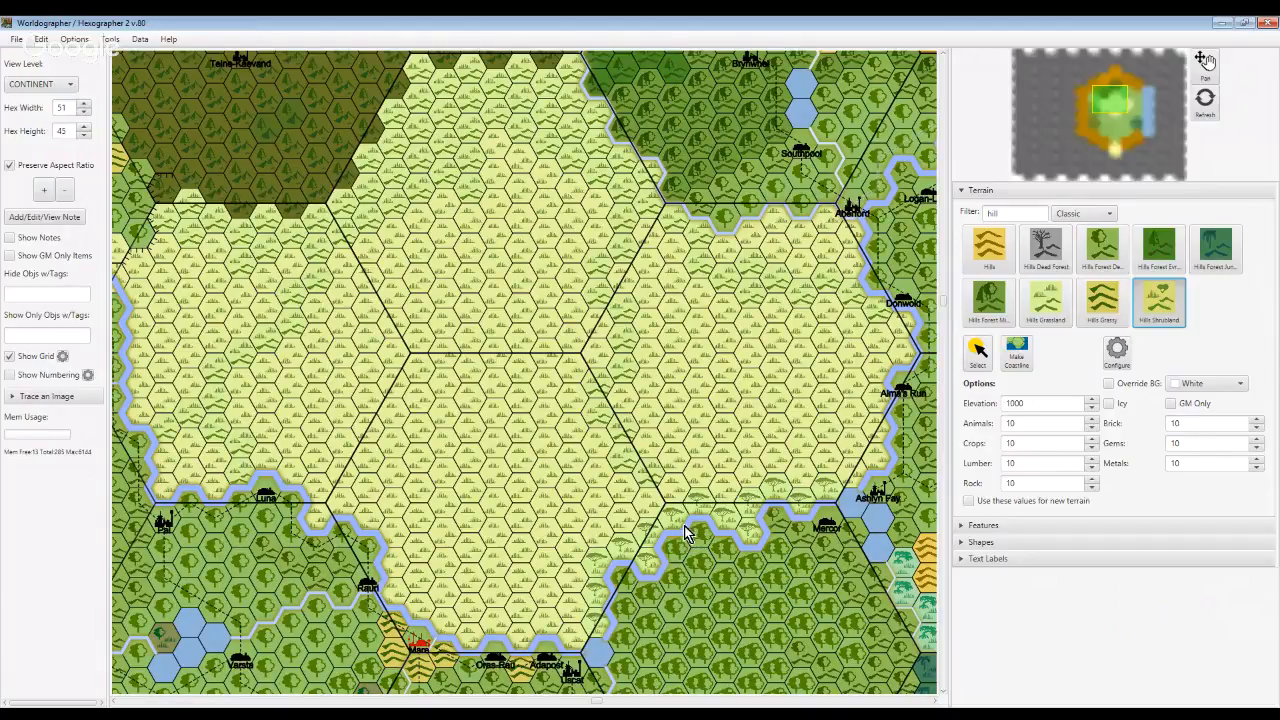
click(1047, 302)
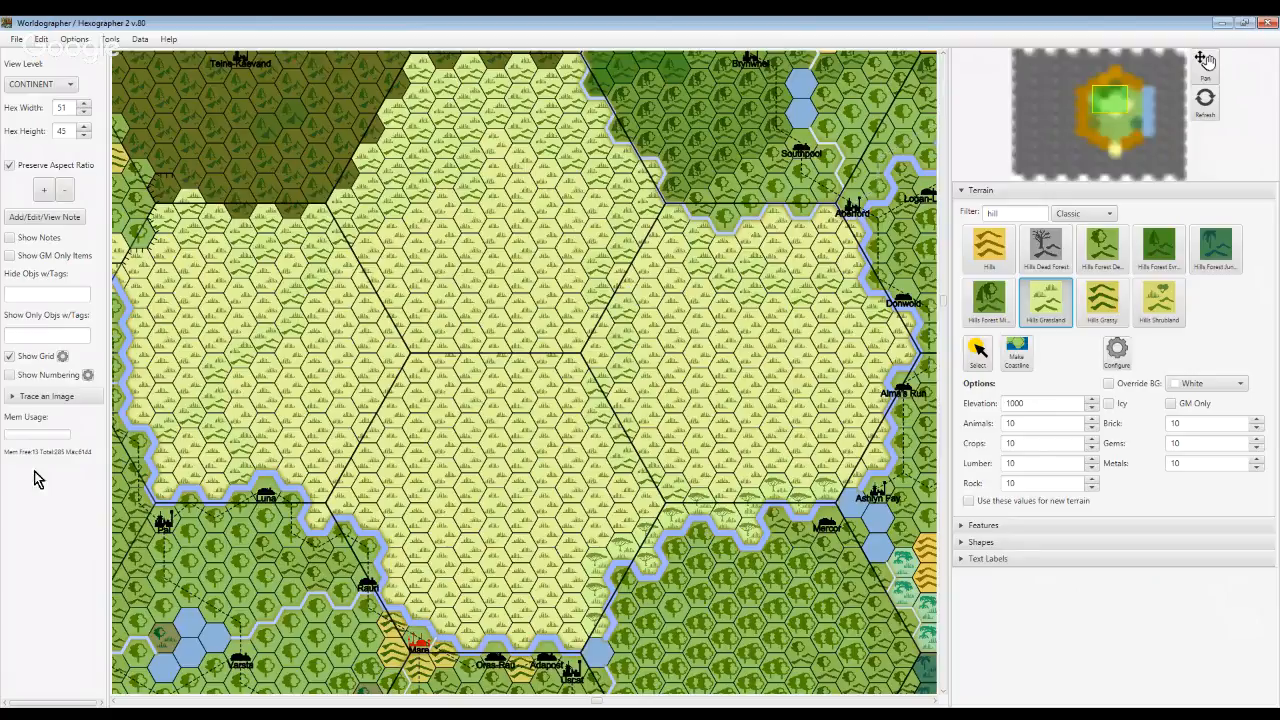
Hide the hex grid and check the central plain's hill bands, briefly showing the grid for comparison
click(8, 358)
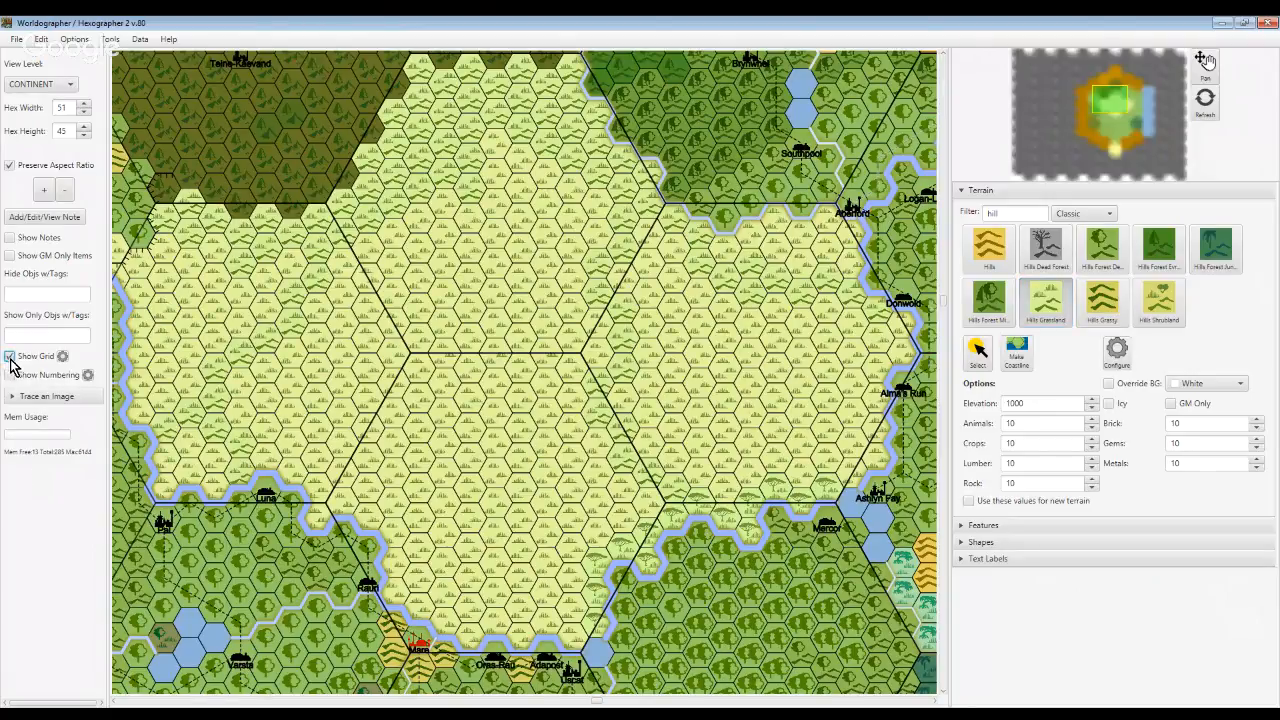
click(9, 358)
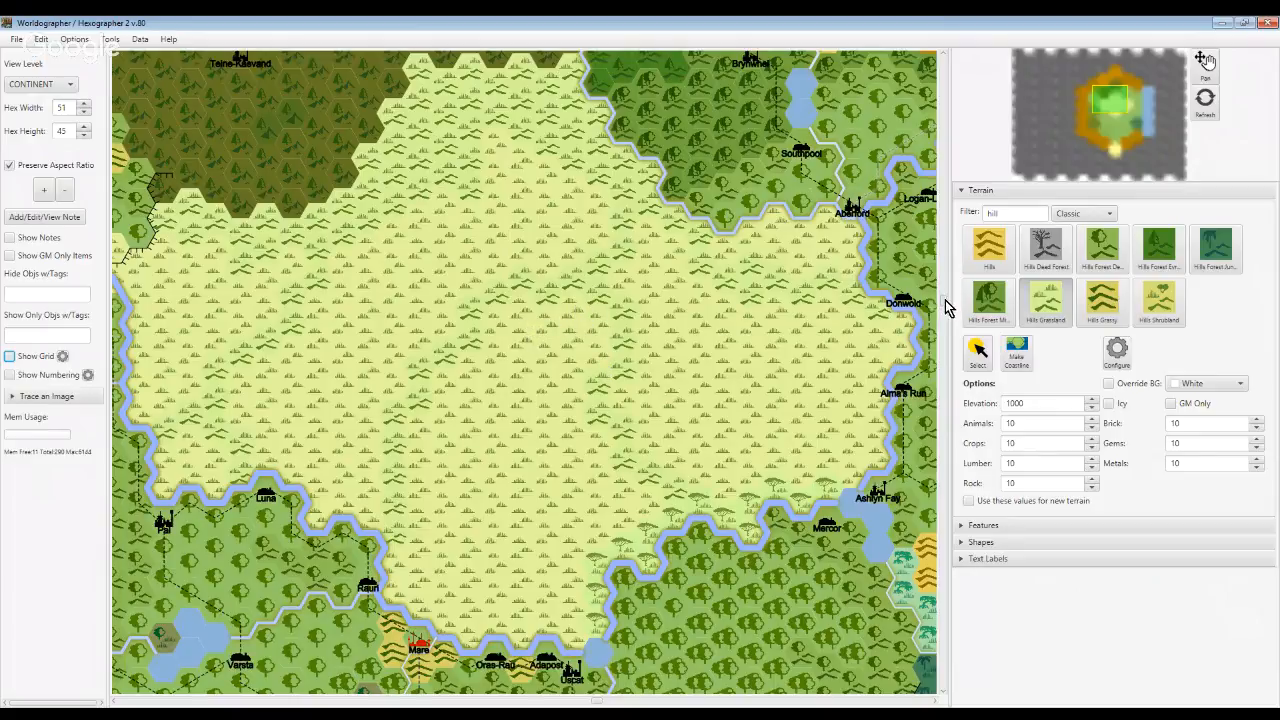
drag(945, 300, 945, 297)
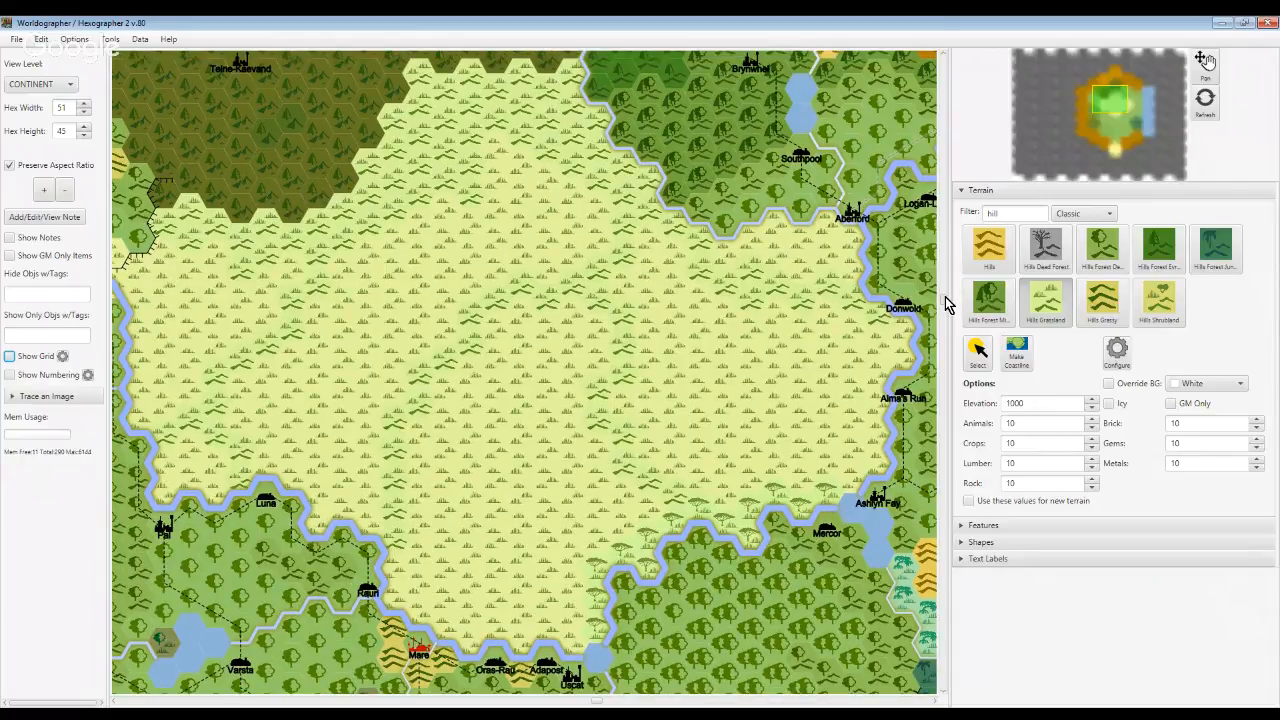
scroll(518, 306, up, 2)
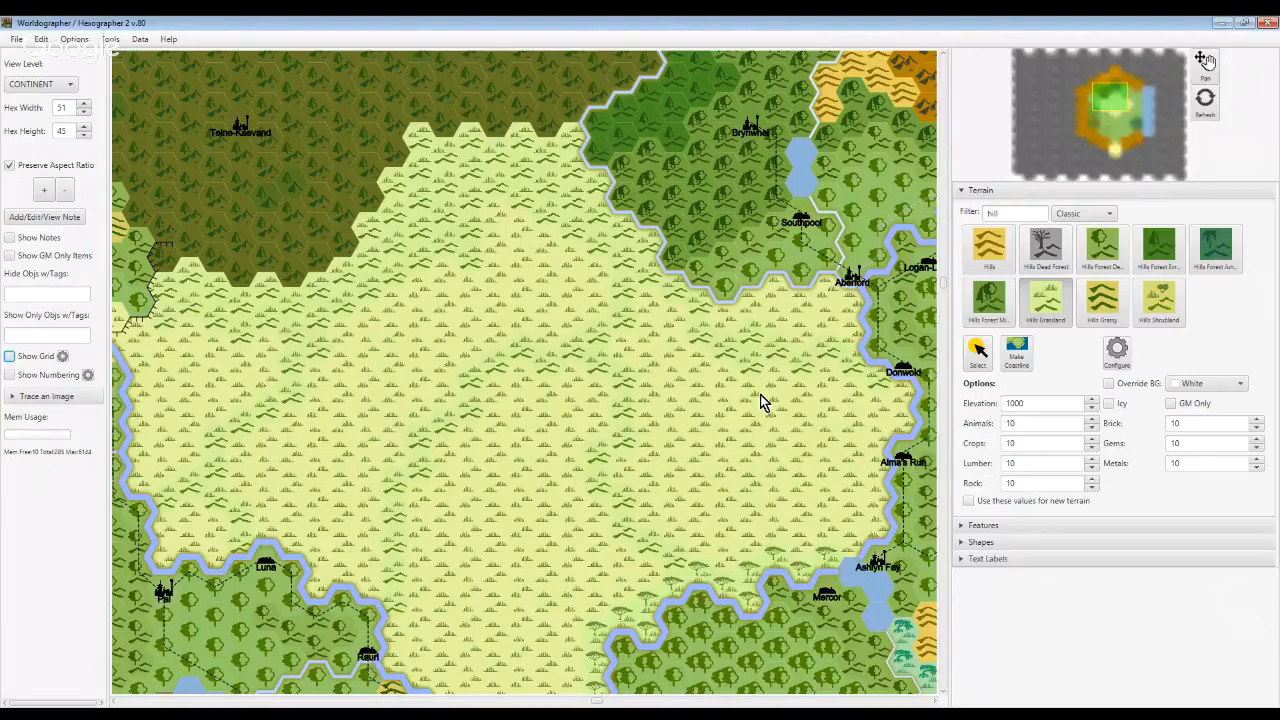
drag(941, 285, 941, 293)
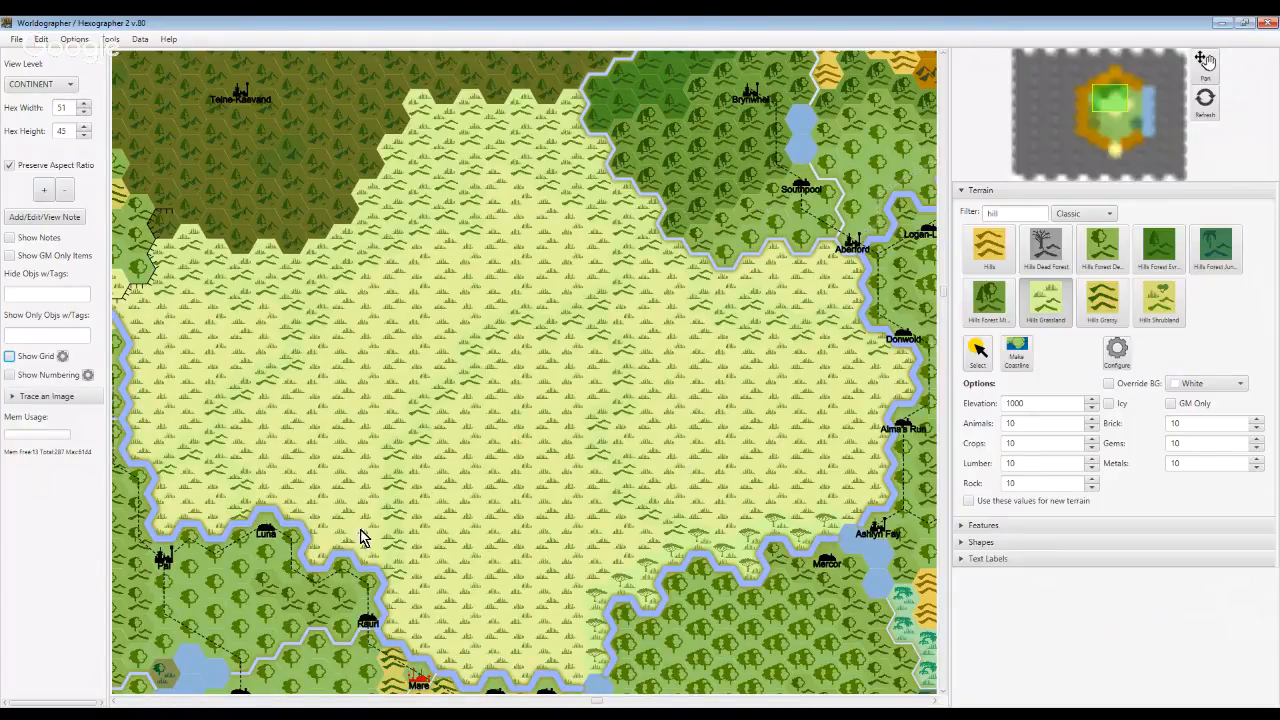
click(10, 357)
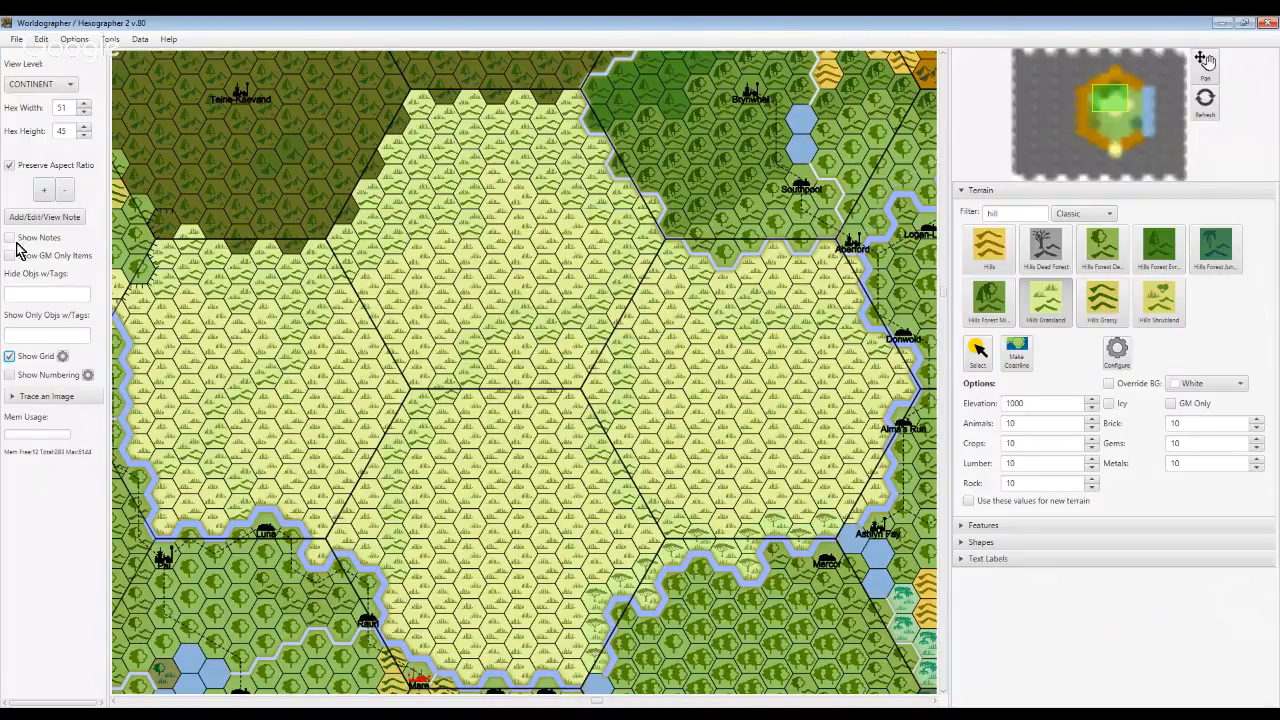
click(10, 358)
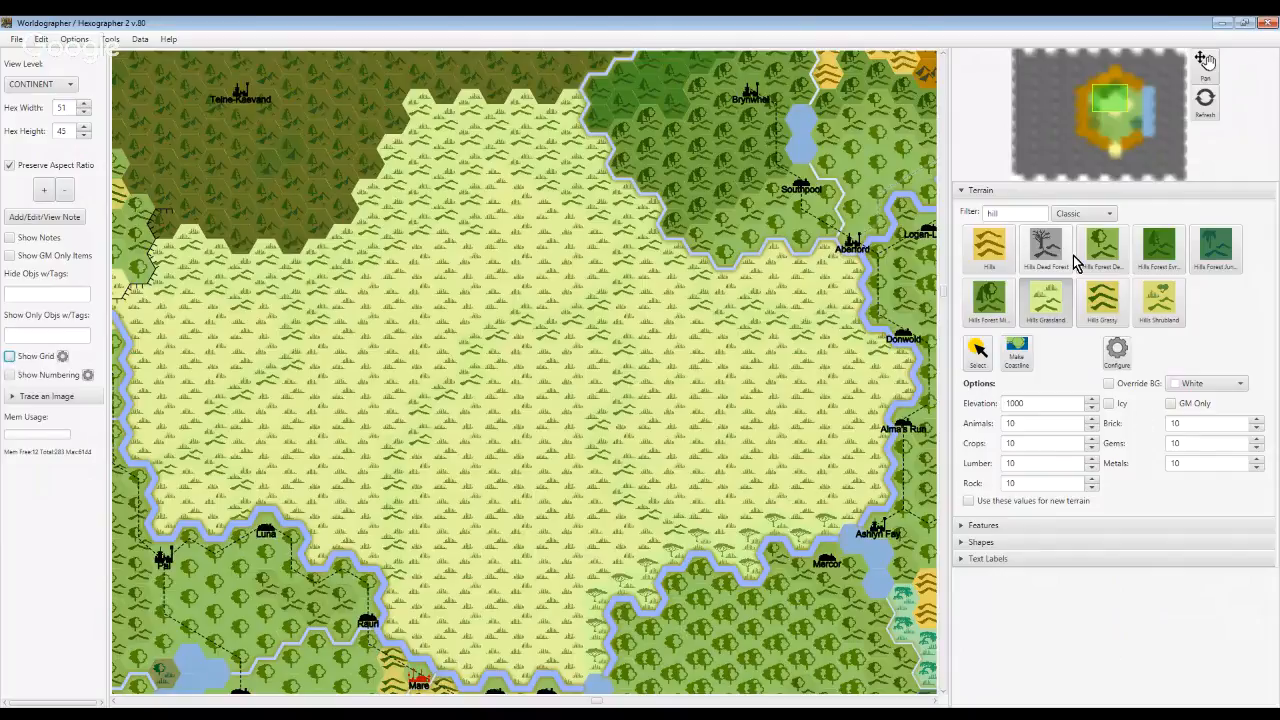
Filter the terrain types by "dec" and select Hills Forest Deciduous for the forest around Summa and Inspira
click(1204, 64)
drag(465, 334, 616, 407)
drag(407, 269, 622, 330)
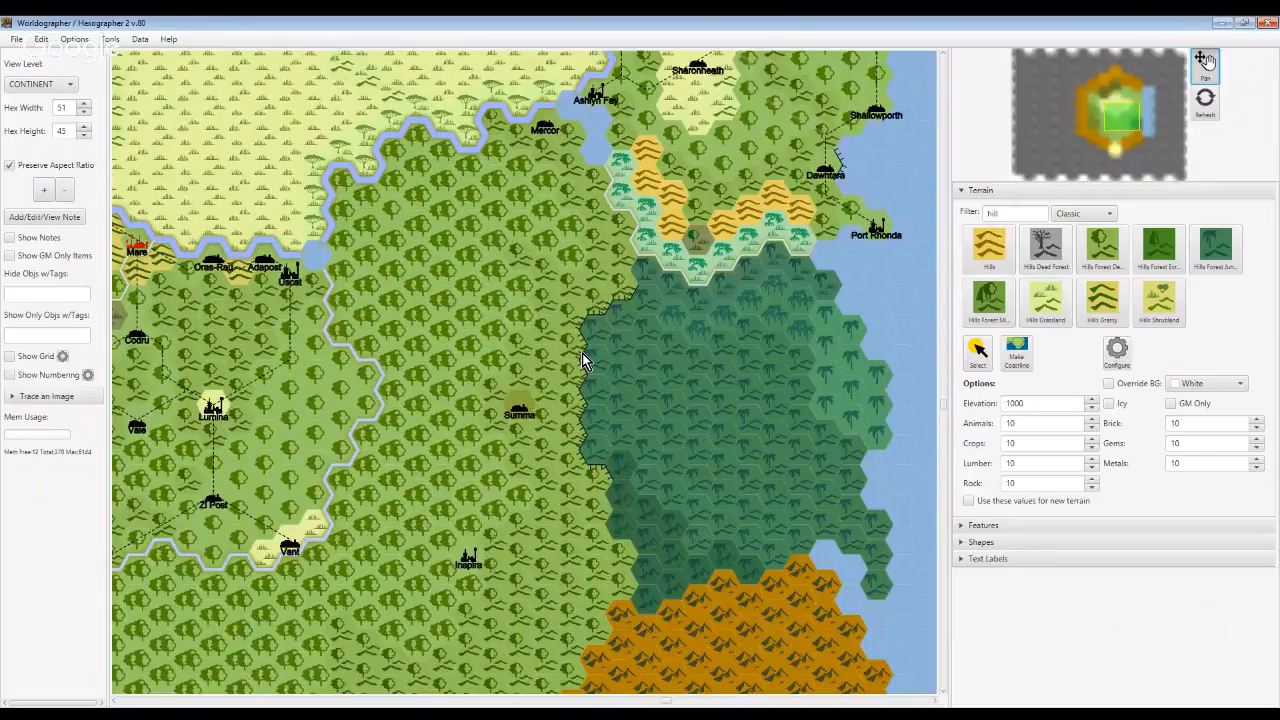
drag(582, 353, 692, 354)
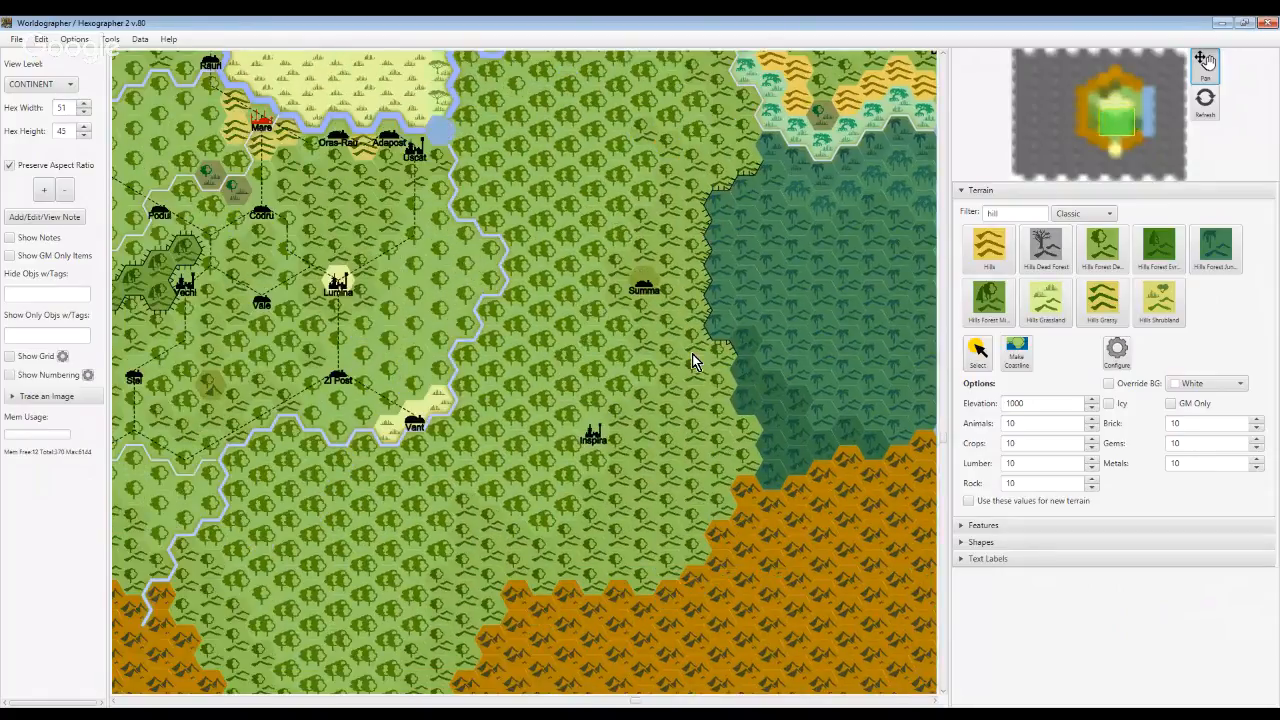
drag(648, 495, 636, 410)
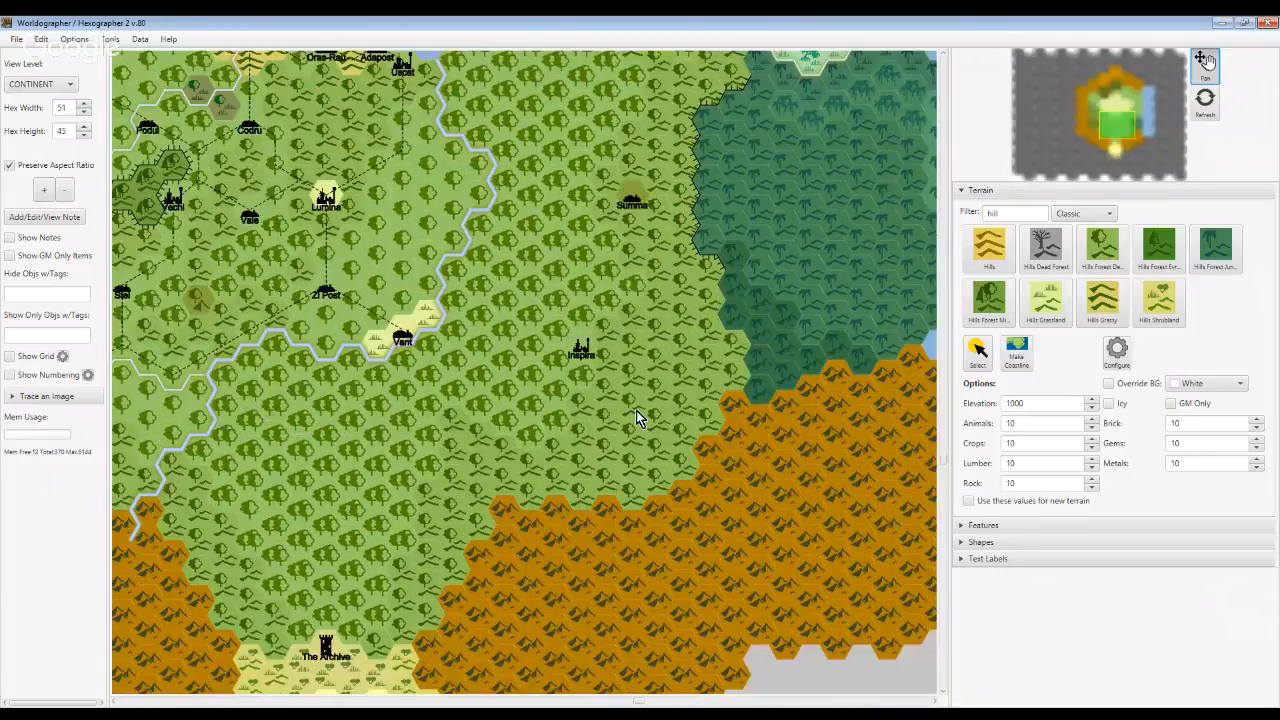
drag(165, 572, 172, 570)
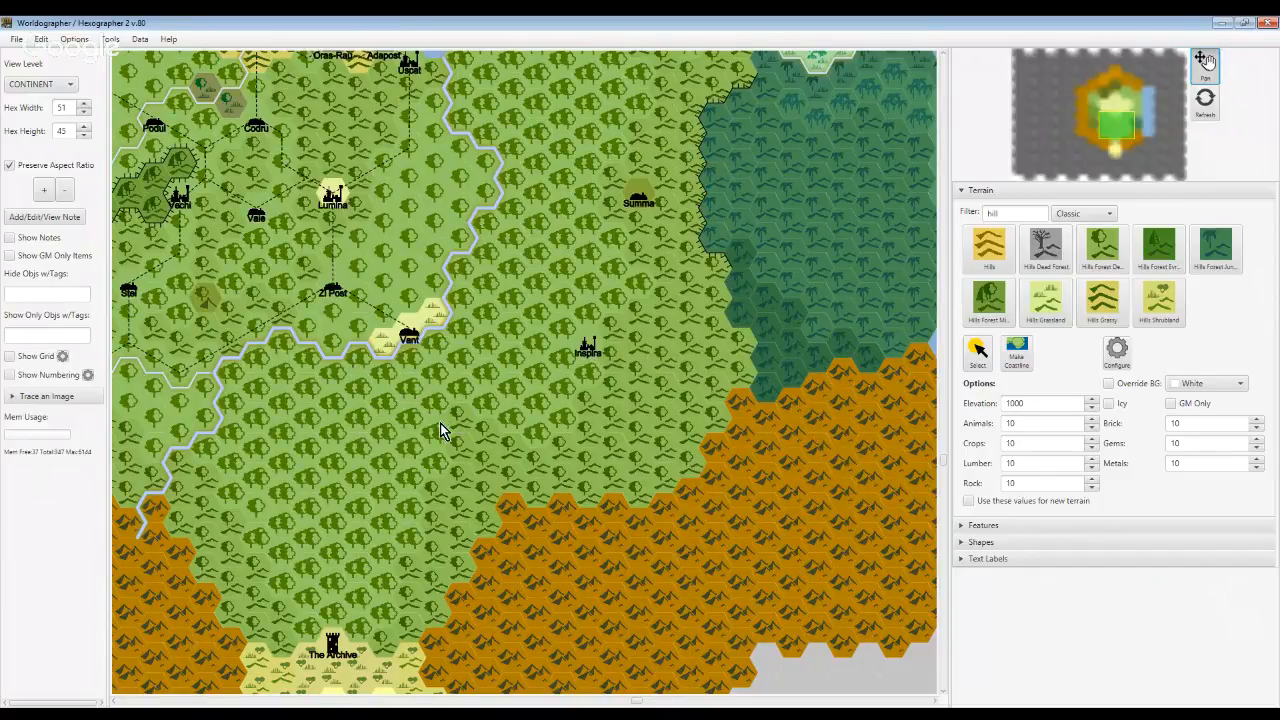
click(1098, 262)
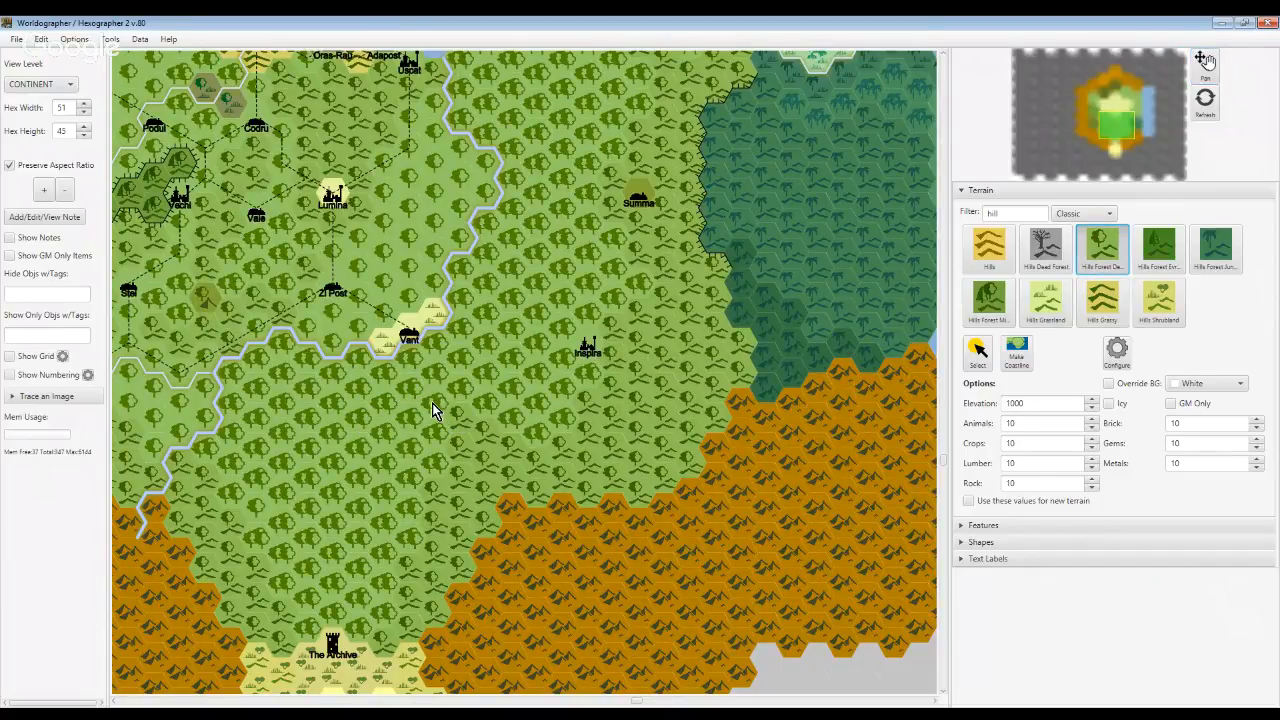
double_click(1016, 212)
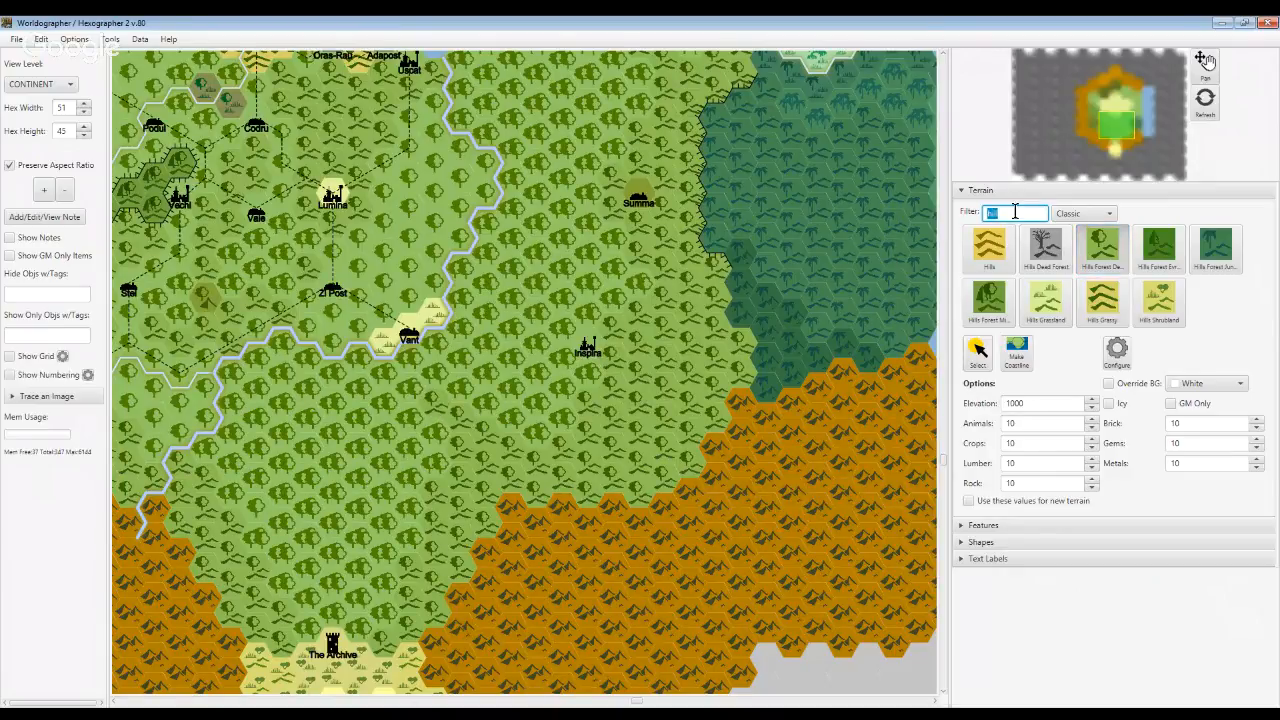
text(dec)
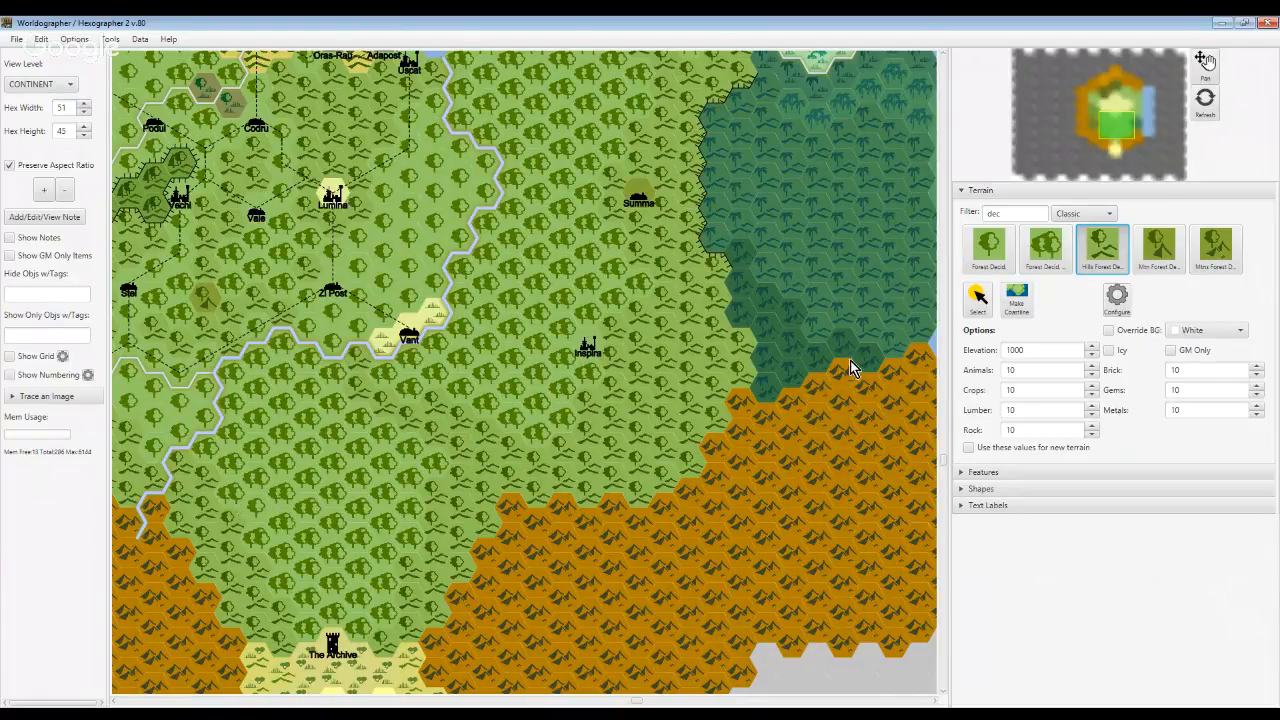
scroll(942, 460, up, 1)
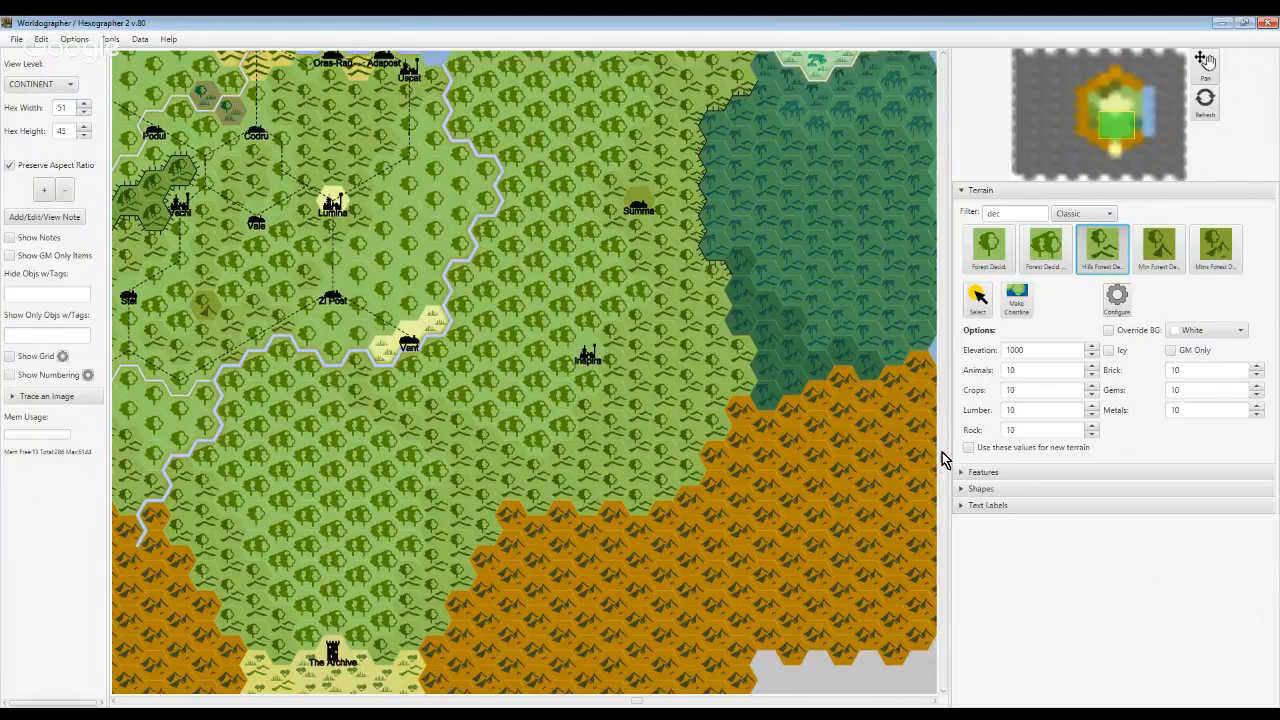
scroll(942, 460, up, 3)
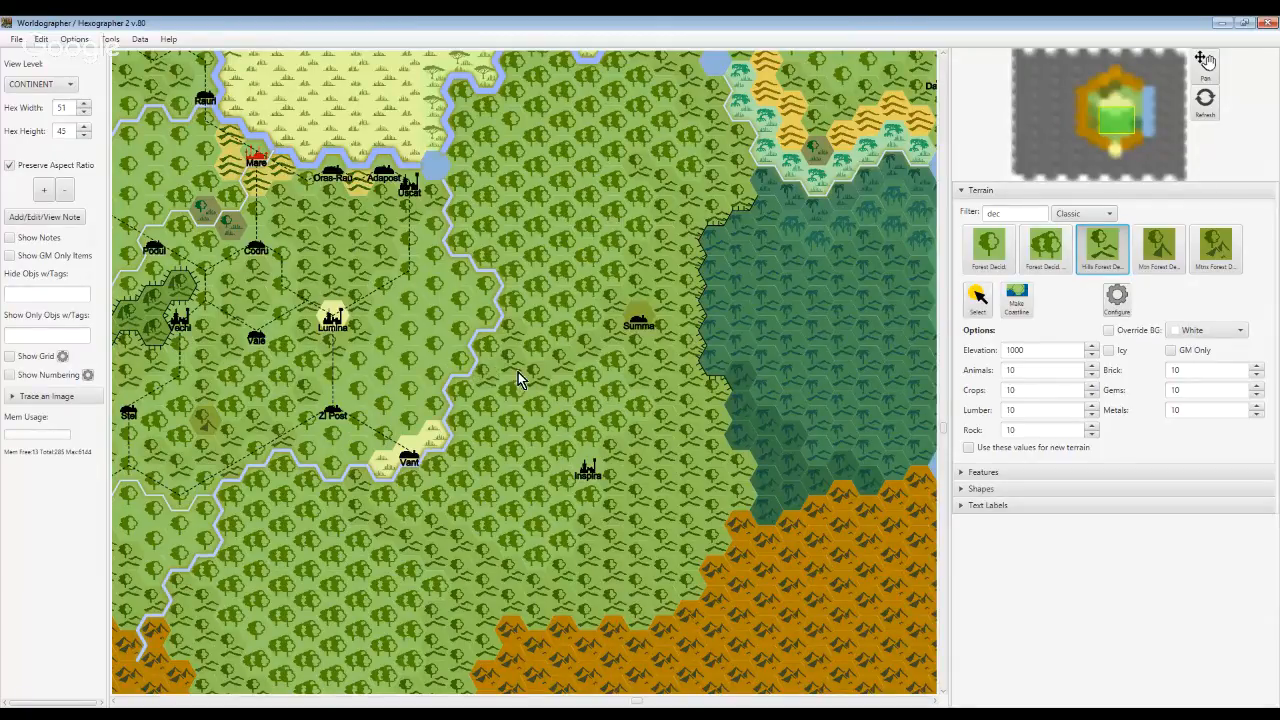
Switch the terrain to Forest Deciduous and back to Hills Forest Deciduous for the forest south of Mercor
click(1004, 259)
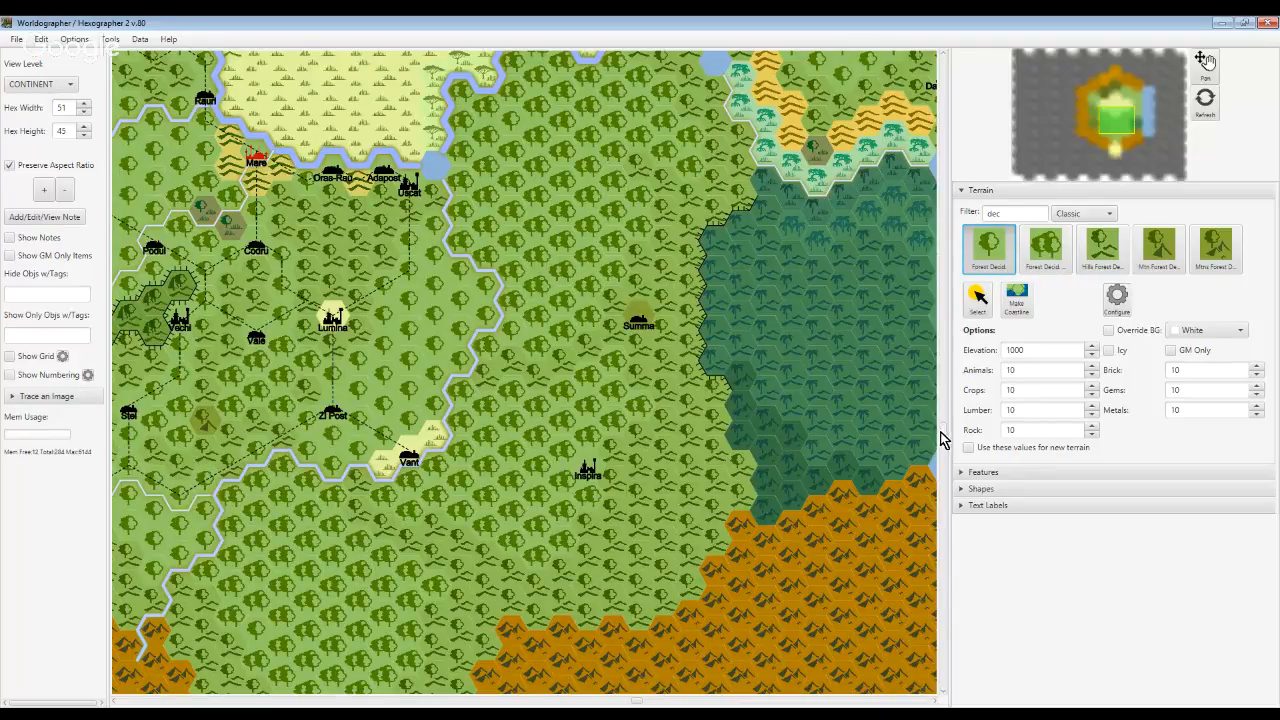
drag(945, 425, 956, 388)
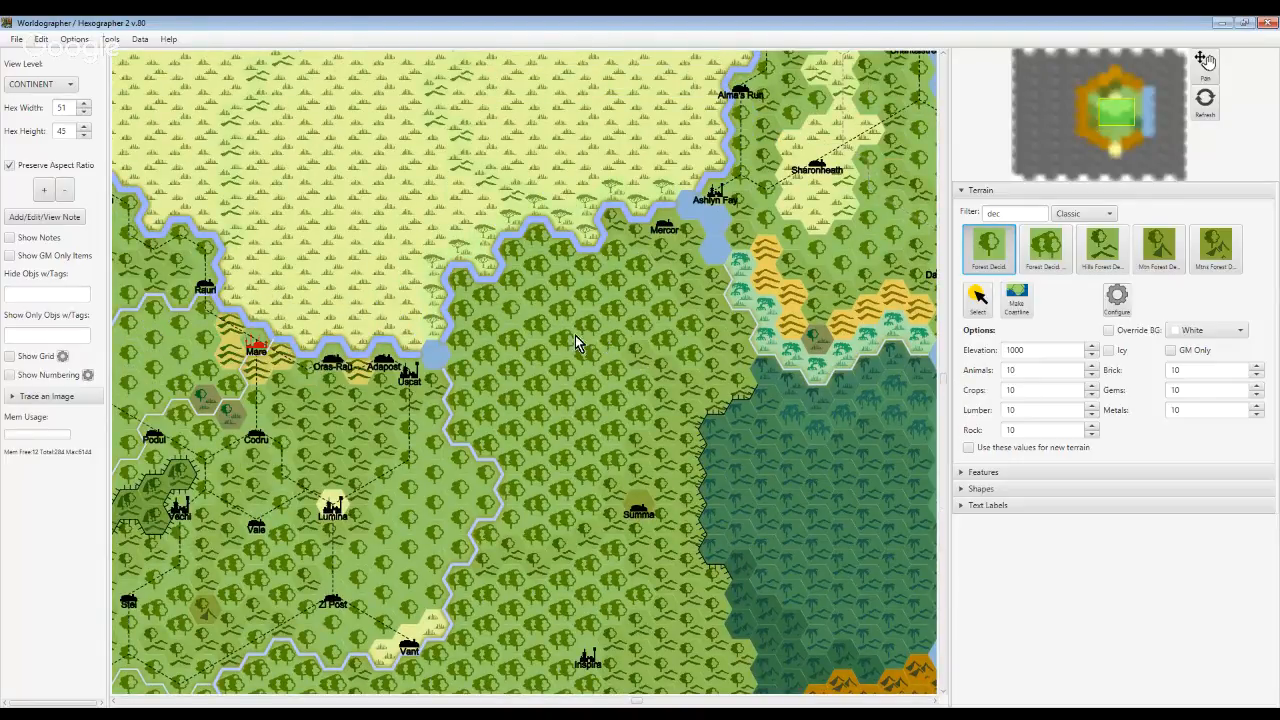
click(1103, 256)
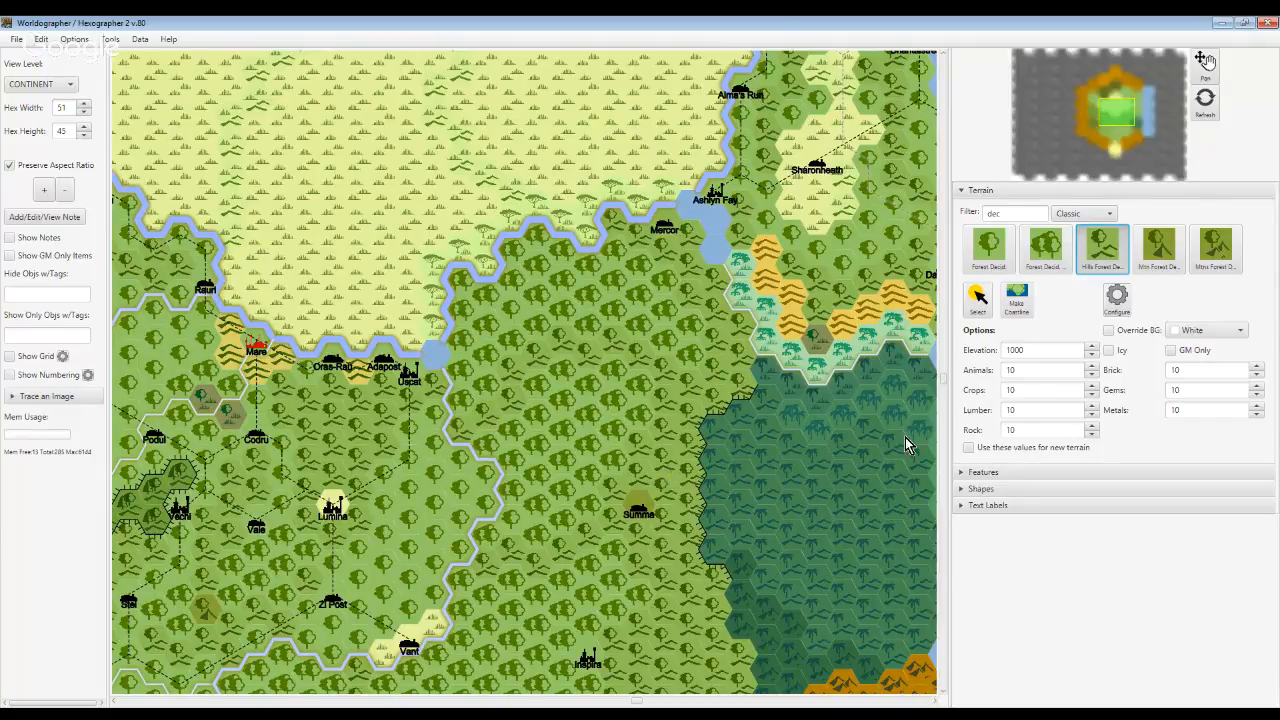
drag(940, 383, 943, 415)
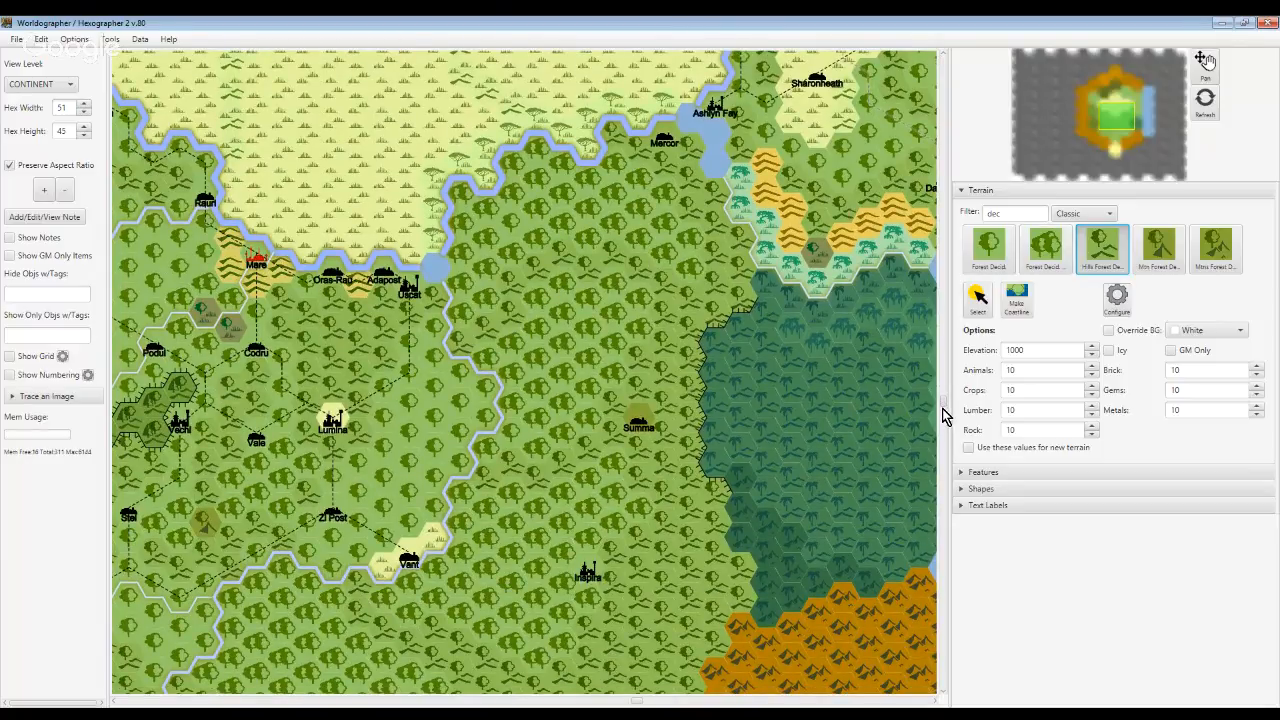
Examine the terrain across the central plain, the eastern coast and the northern forests and mountains
drag(945, 415, 960, 305)
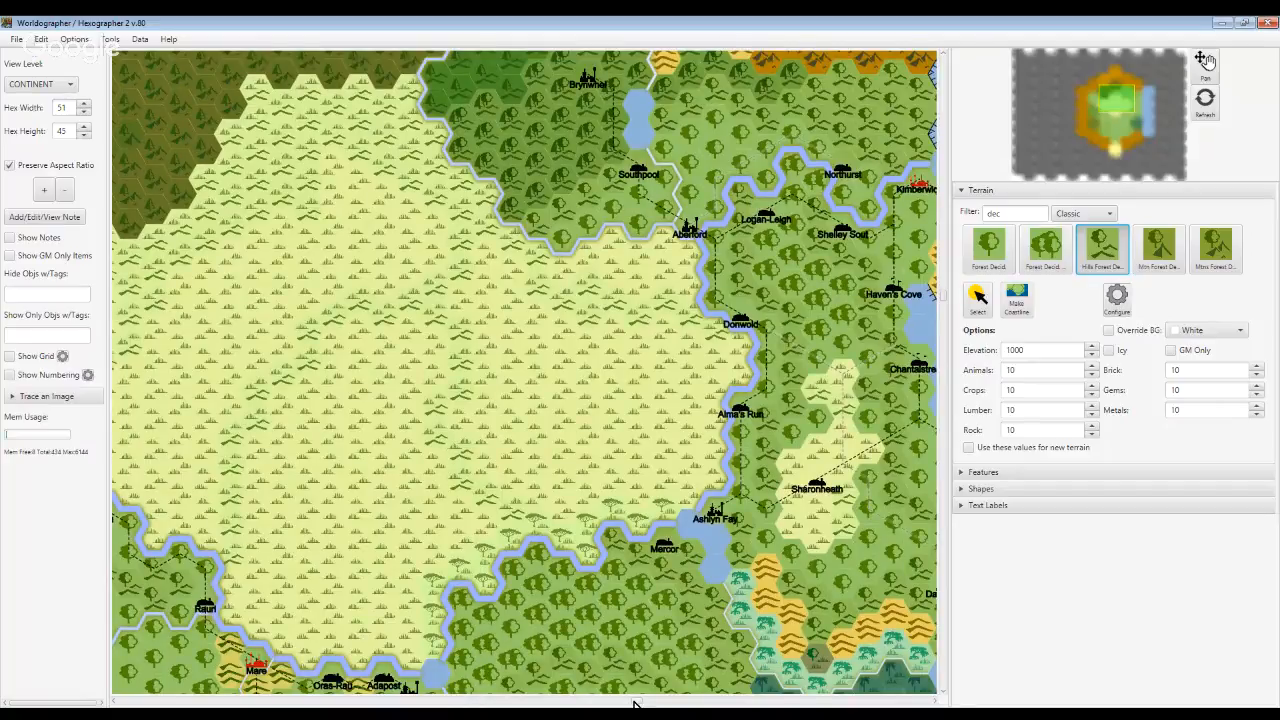
drag(633, 704, 687, 702)
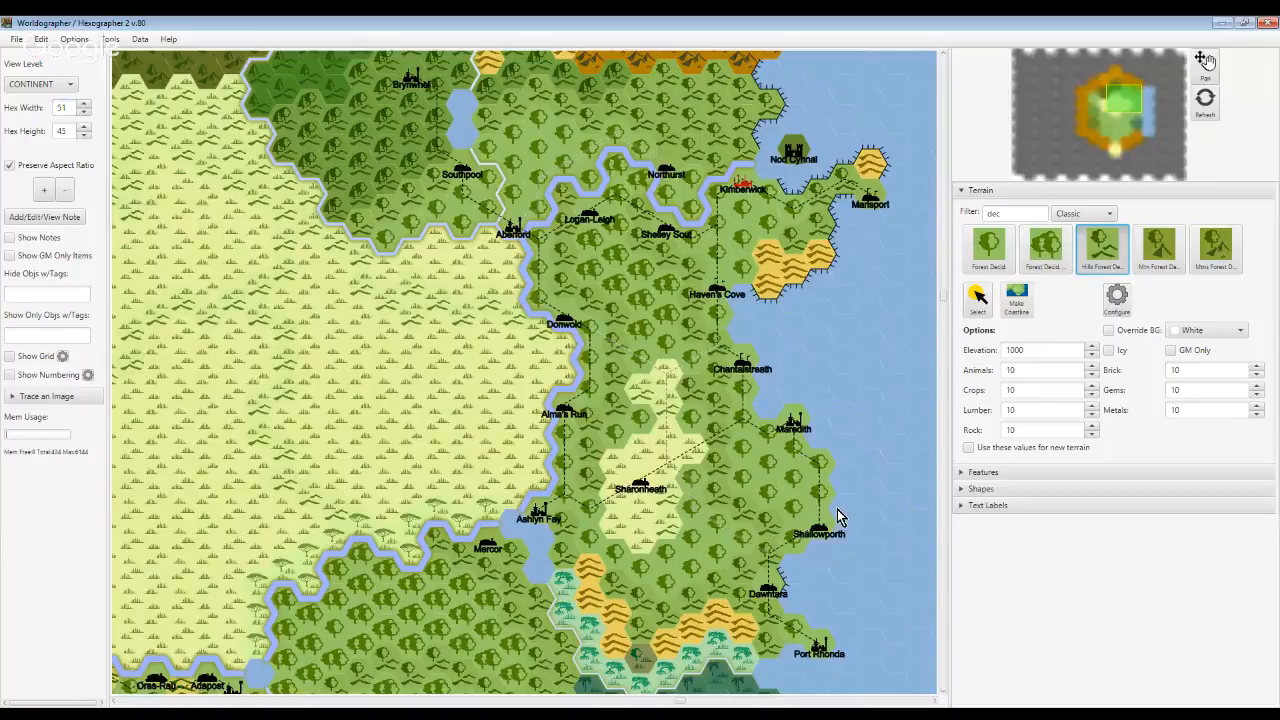
drag(943, 300, 963, 271)
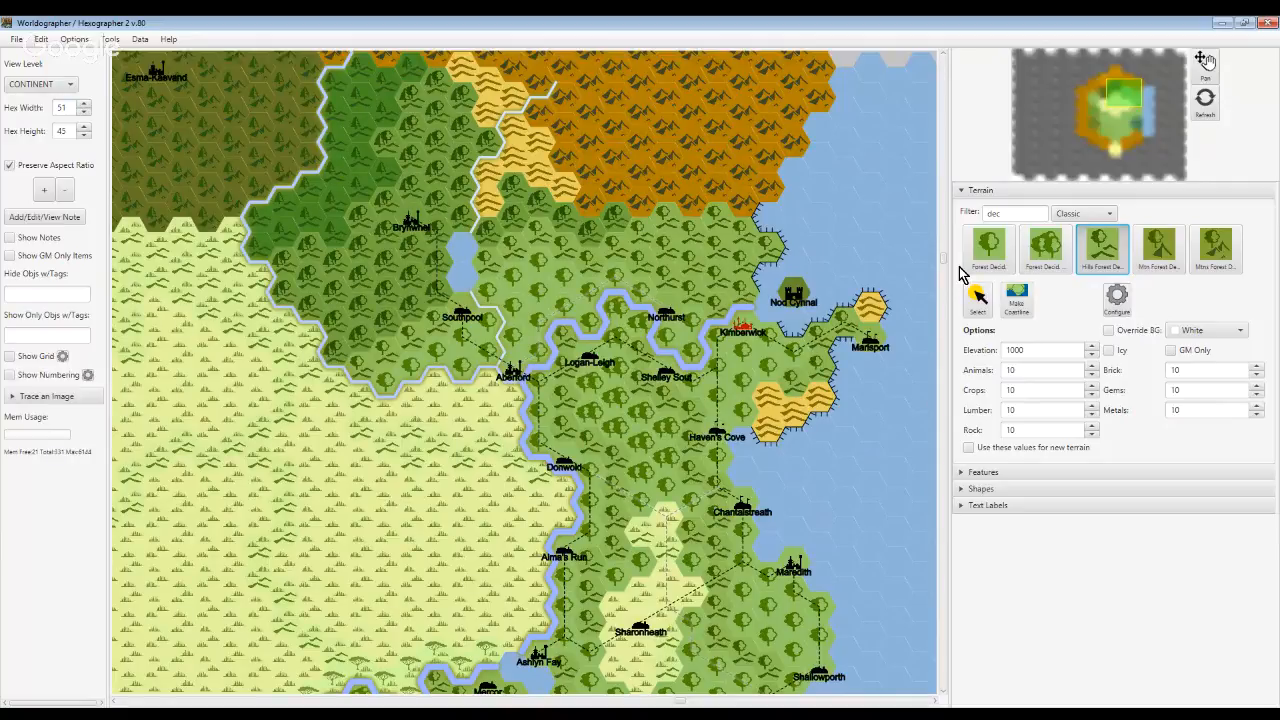
click(1205, 63)
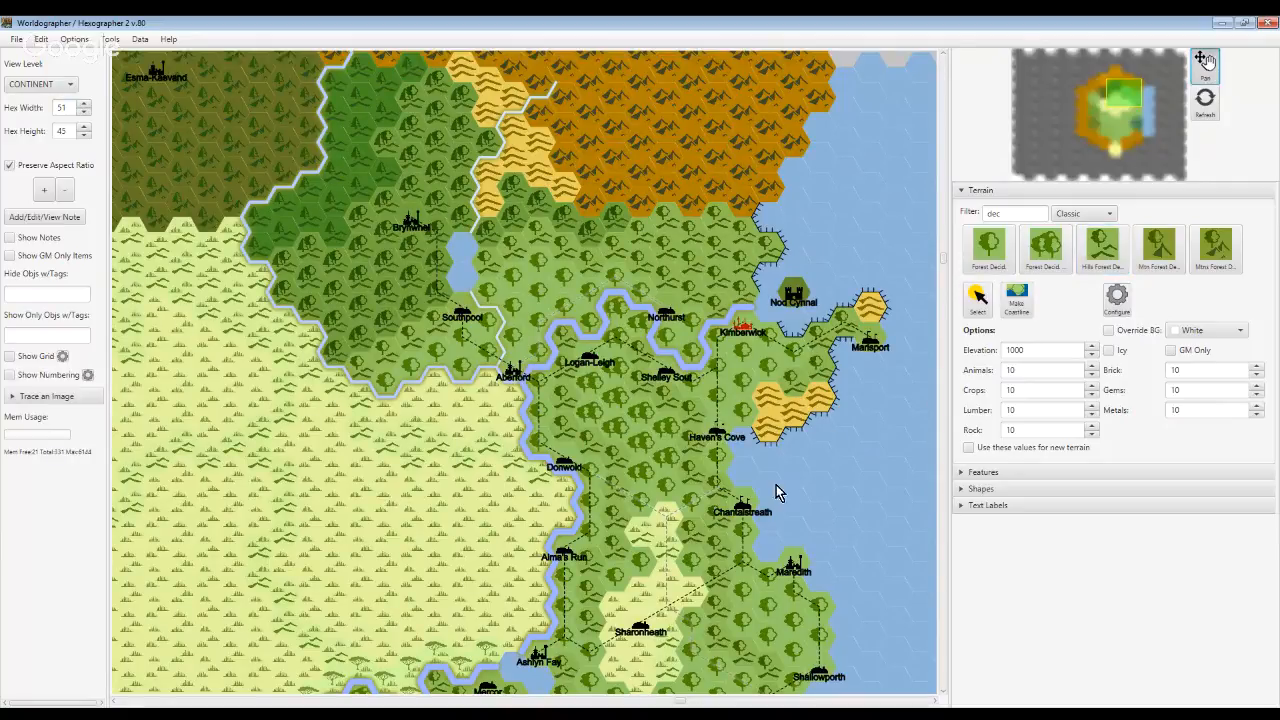
drag(763, 495, 534, 546)
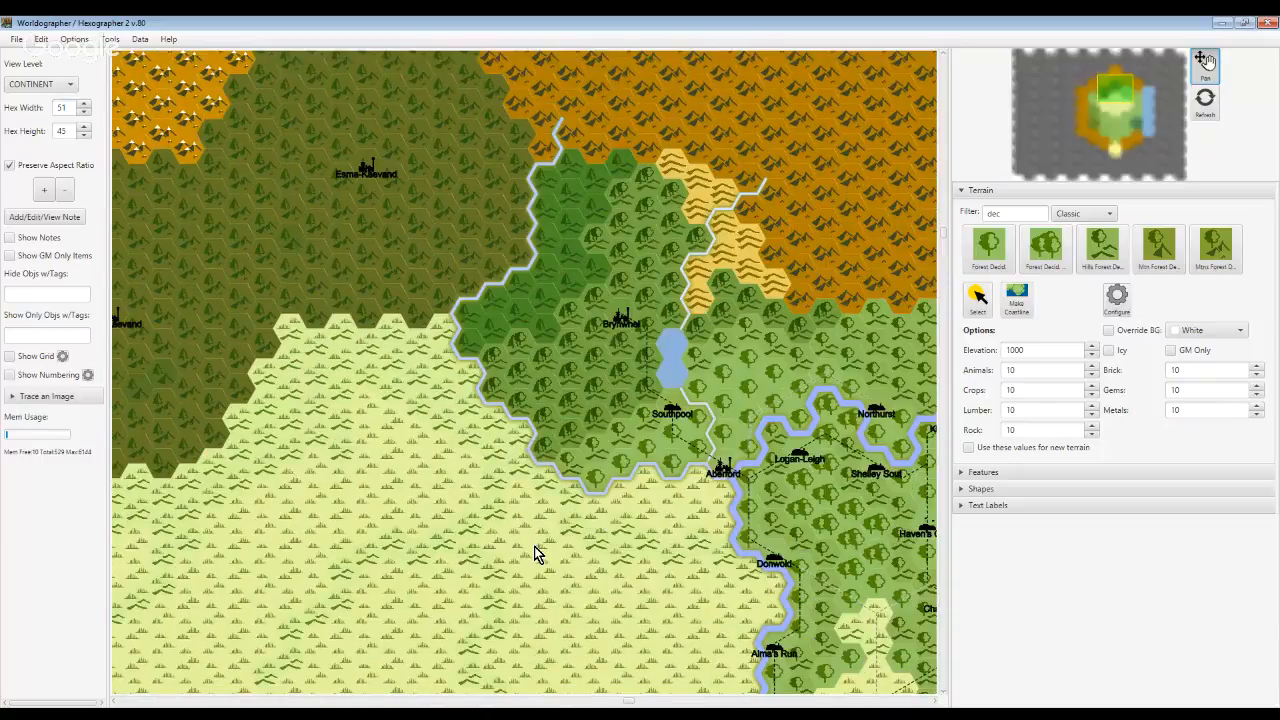
drag(495, 669, 600, 437)
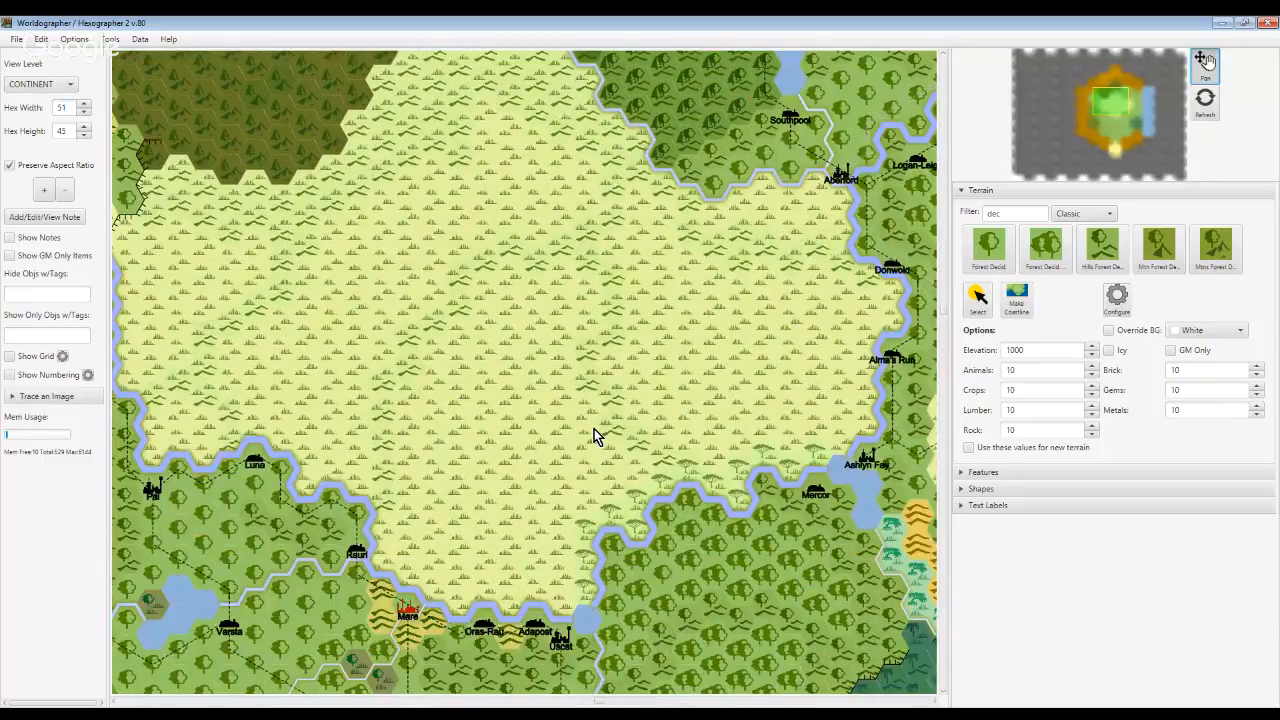
key(alt)
key(alt+Tab)
key(alt+Tab)
Turn on the display of notes for the forest between the river and the southeastern jungle
drag(491, 443, 491, 394)
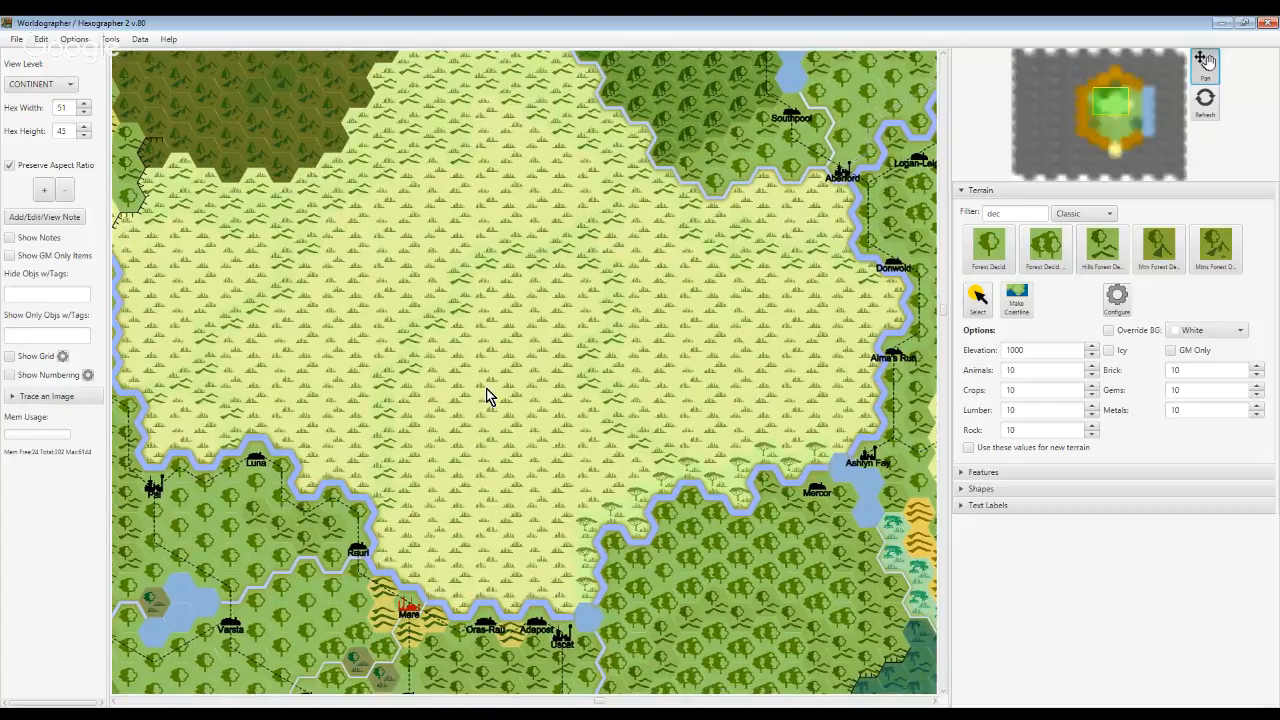
drag(462, 340, 290, 167)
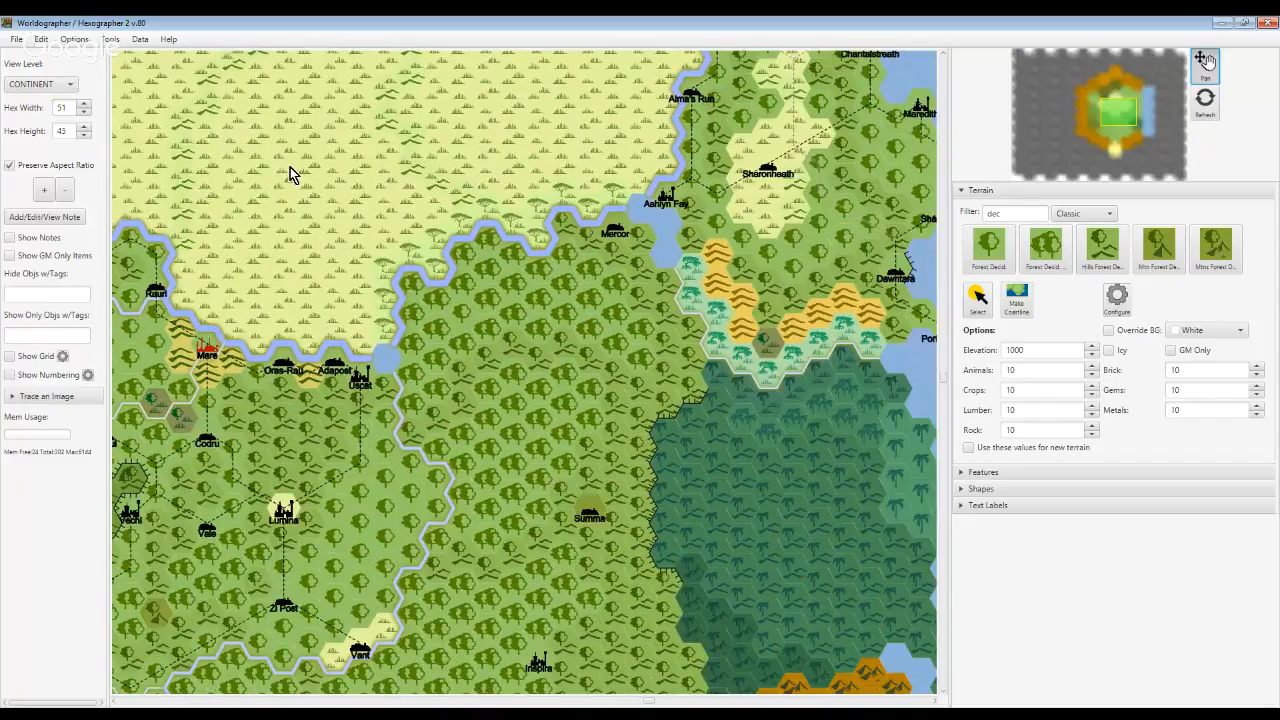
click(50, 238)
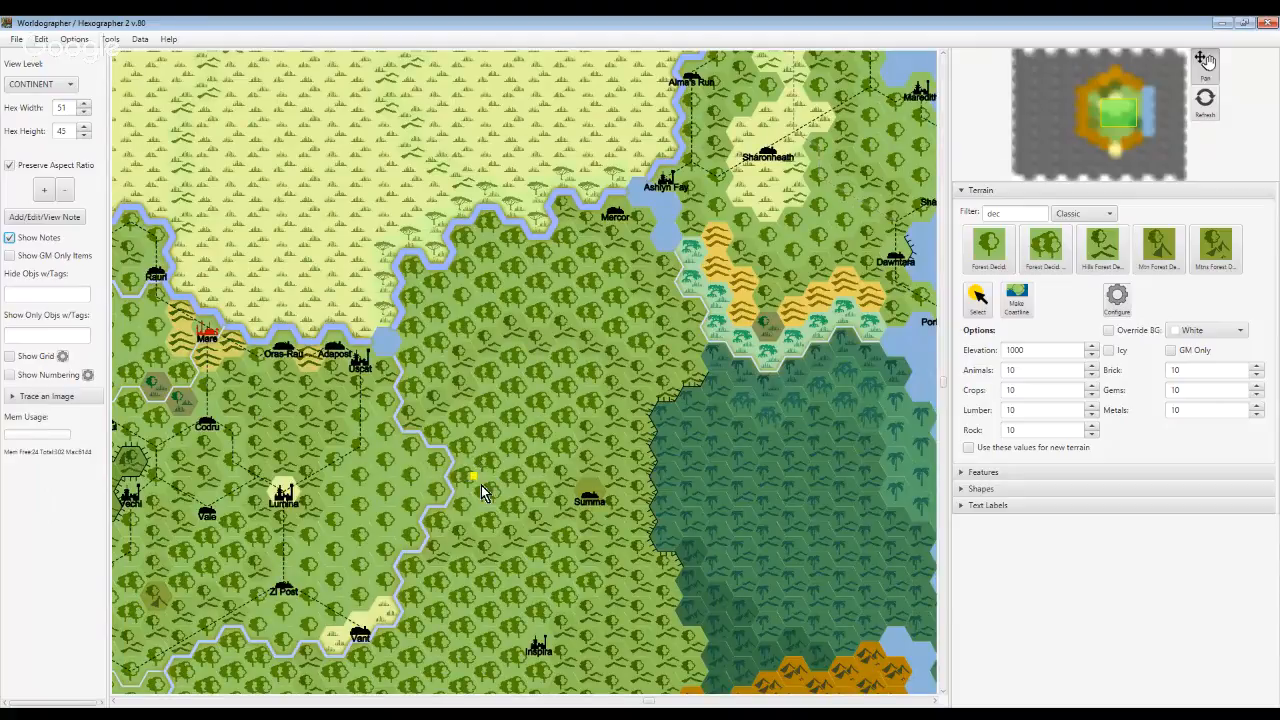
Hide the map notes and enlarge the hexes to a height of 60 with the aspect ratio preserved
click(12, 240)
double_click(61, 133)
text(70)
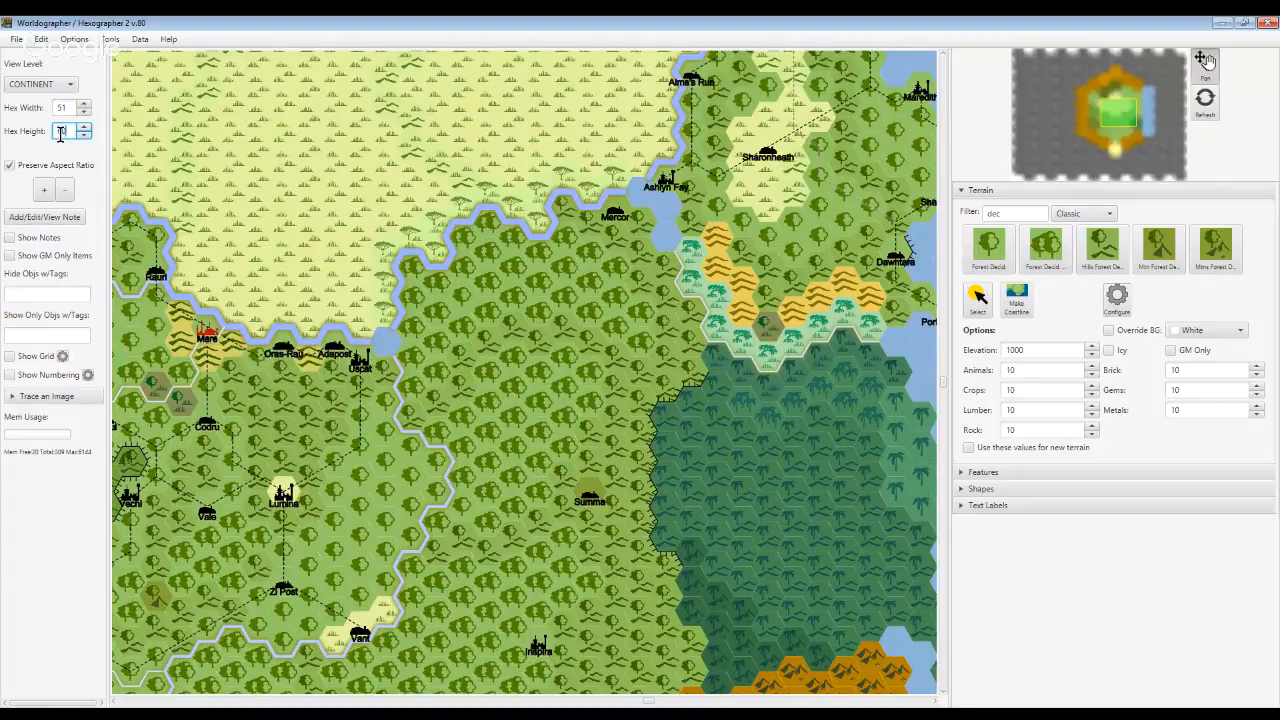
key(Return)
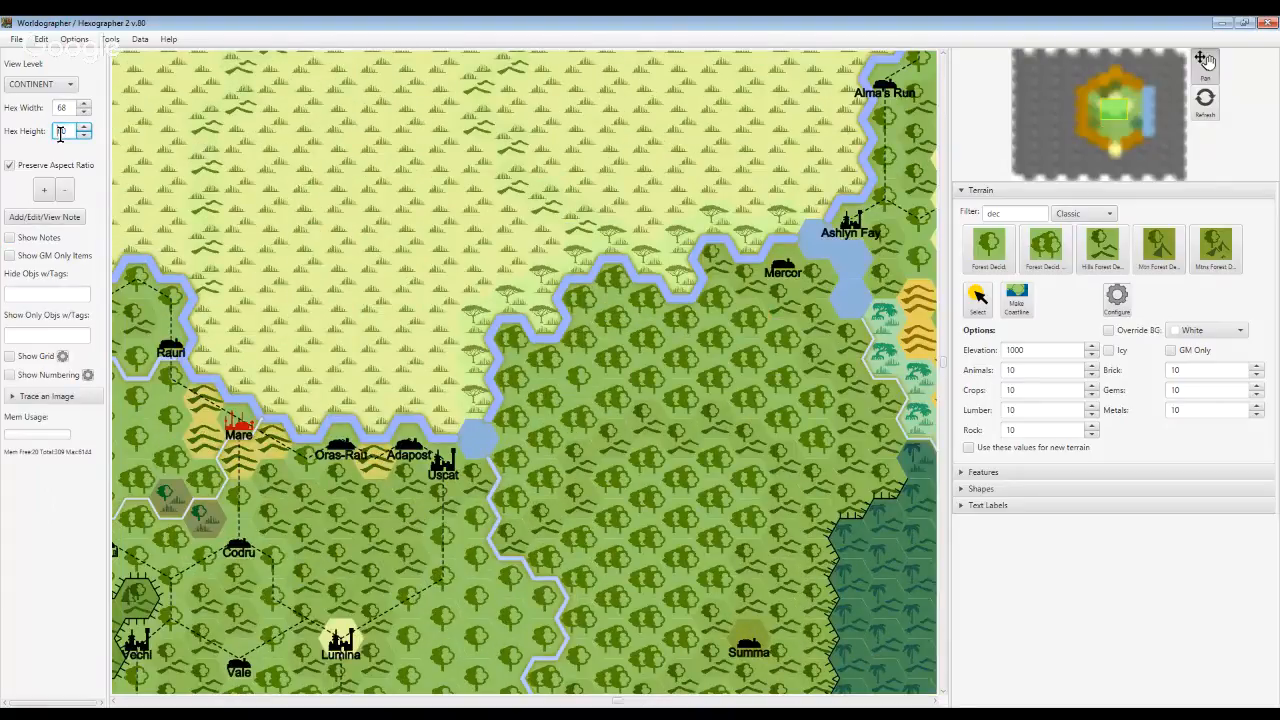
drag(768, 408, 510, 198)
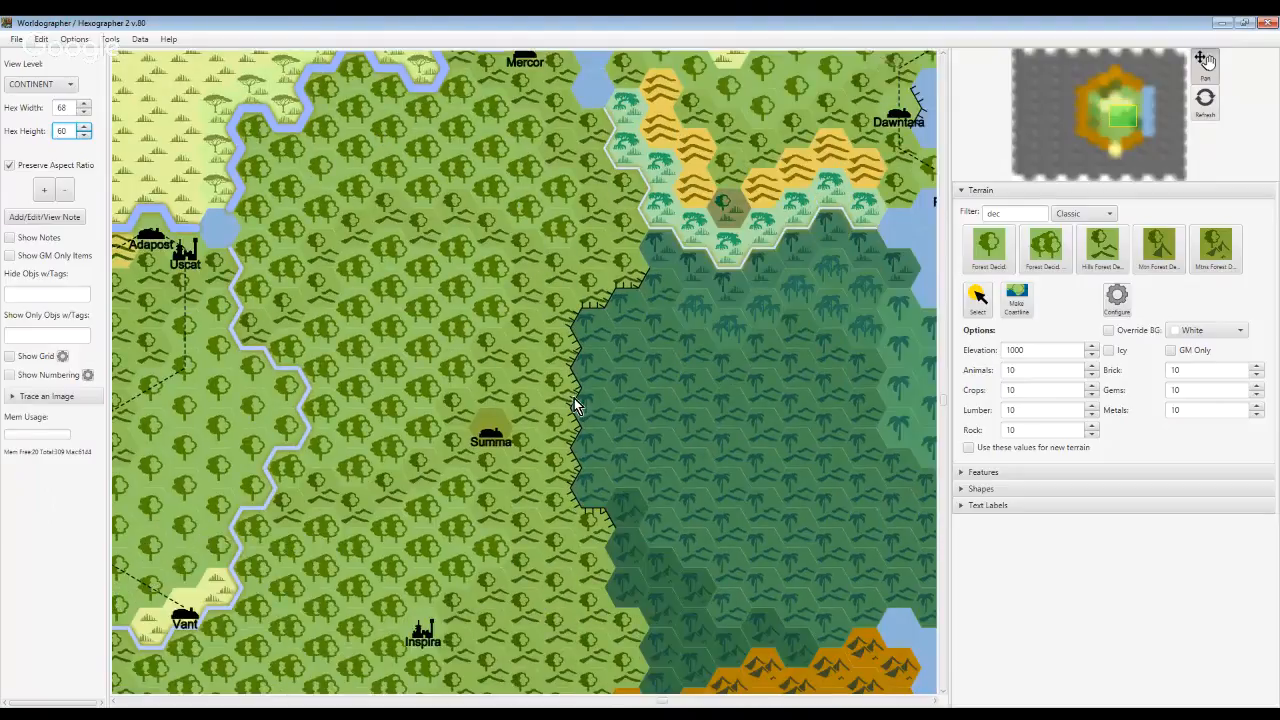
scroll(574, 400, down, 2)
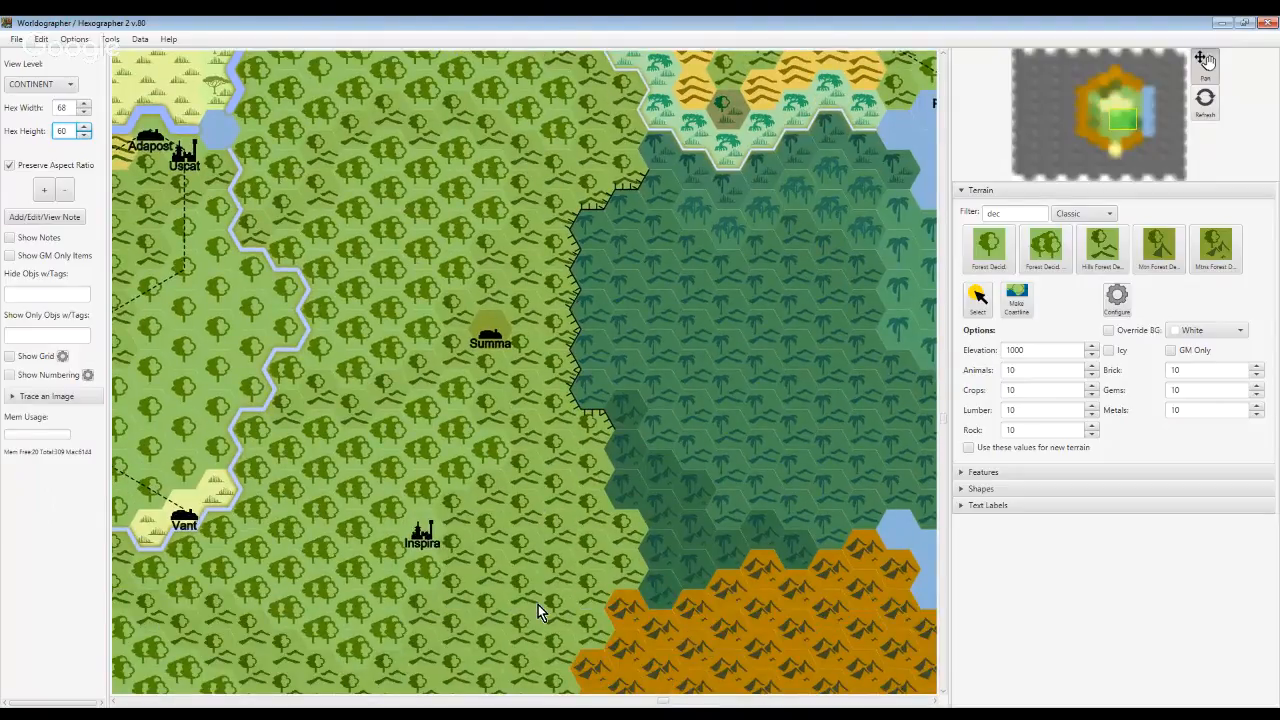
Switch to the Google Hangouts broadcast window to check it and return to the Worldographer map
key(alt+Tab)
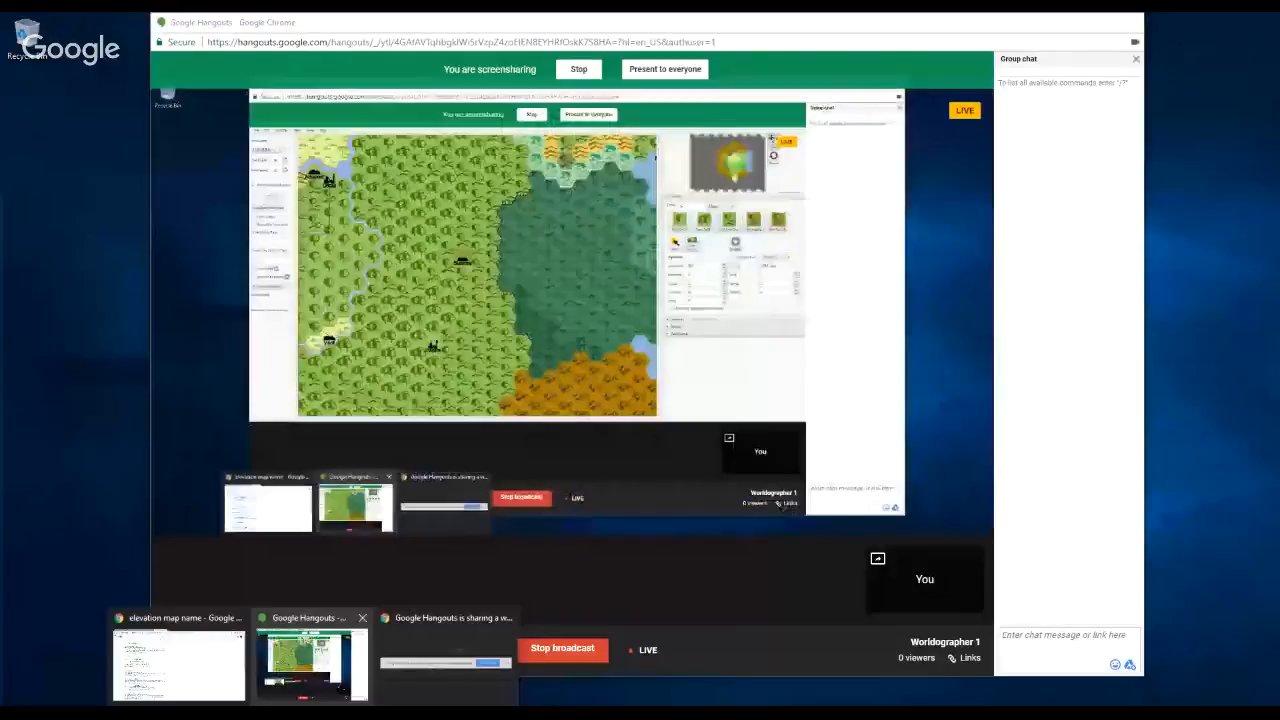
key(alt+Tab)
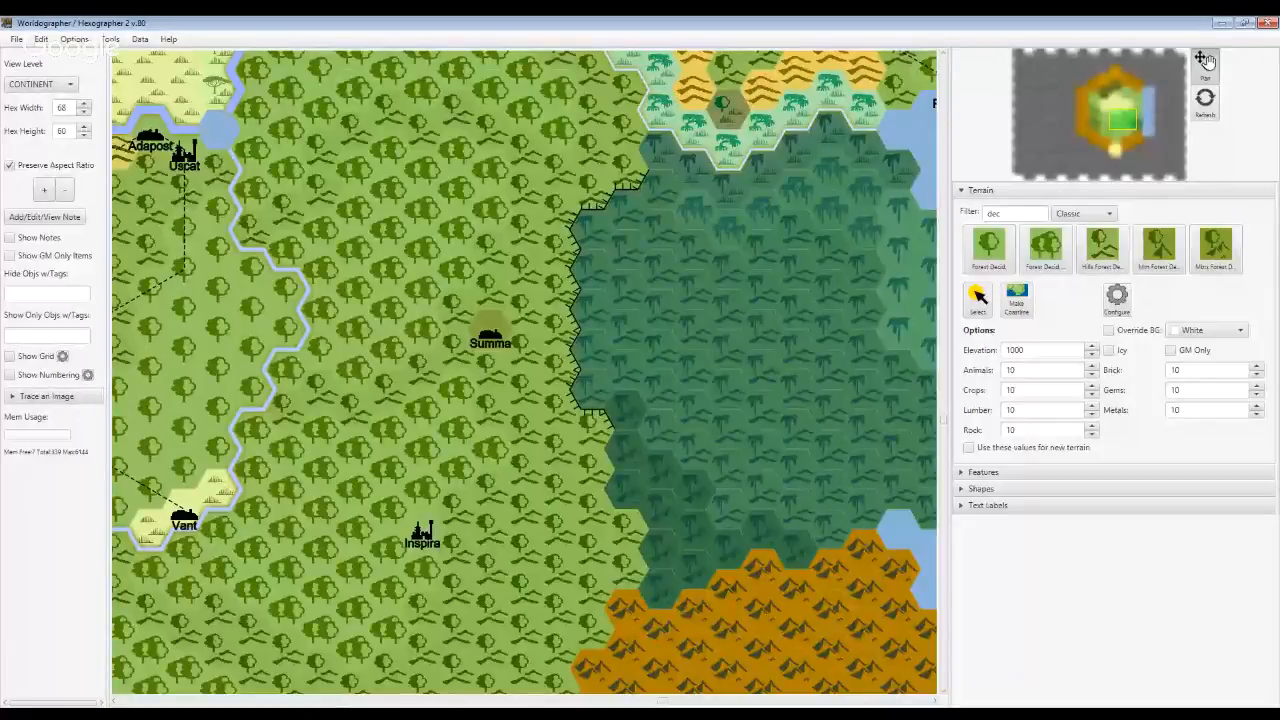